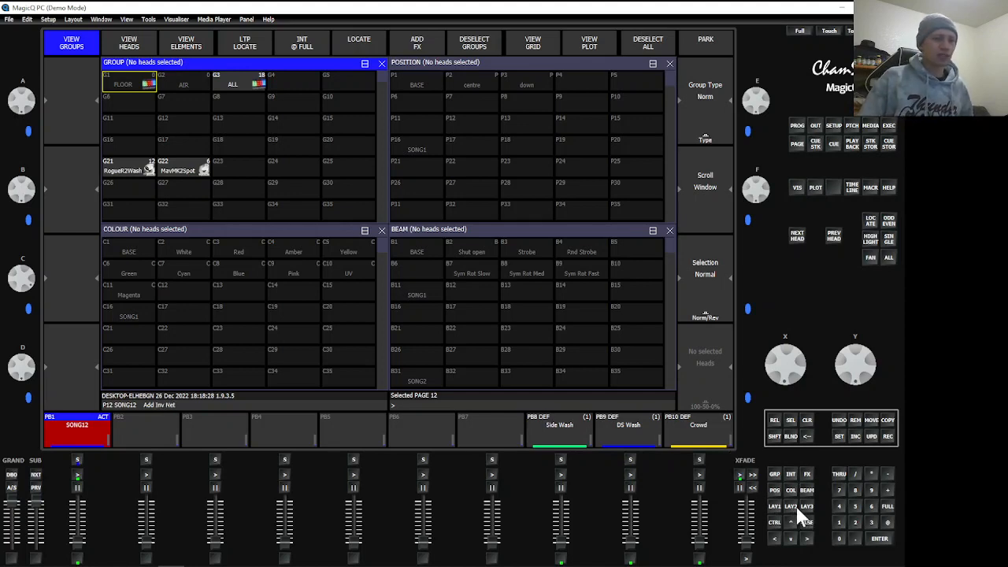
Recall the cue stack and macro layout and run the SONG1 macro to switch to page 1.
{"action": "left_click", "coordinate": [796, 512]}
{"action": "left_click", "coordinate": [432, 99]}
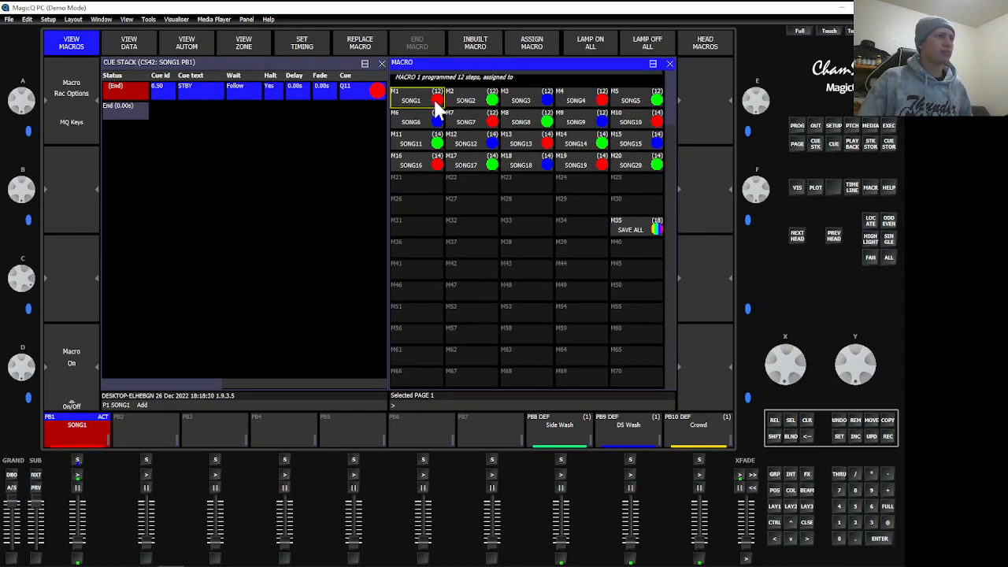
Review standard layouts 1, 2 and 3 and the shifted layout 1 that shows the Page window.
{"action": "left_click", "coordinate": [774, 504]}
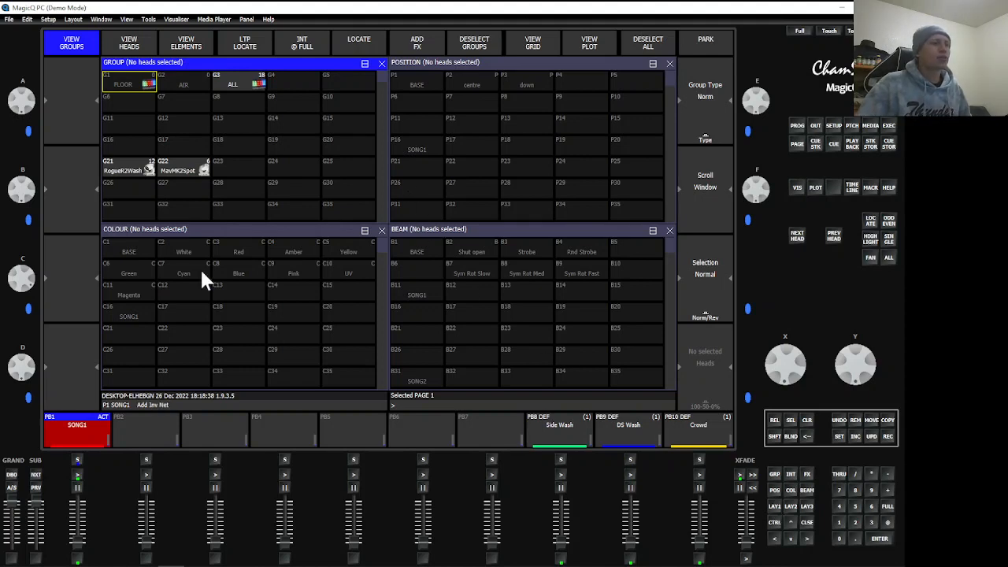
{"action": "left_click", "coordinate": [788, 501]}
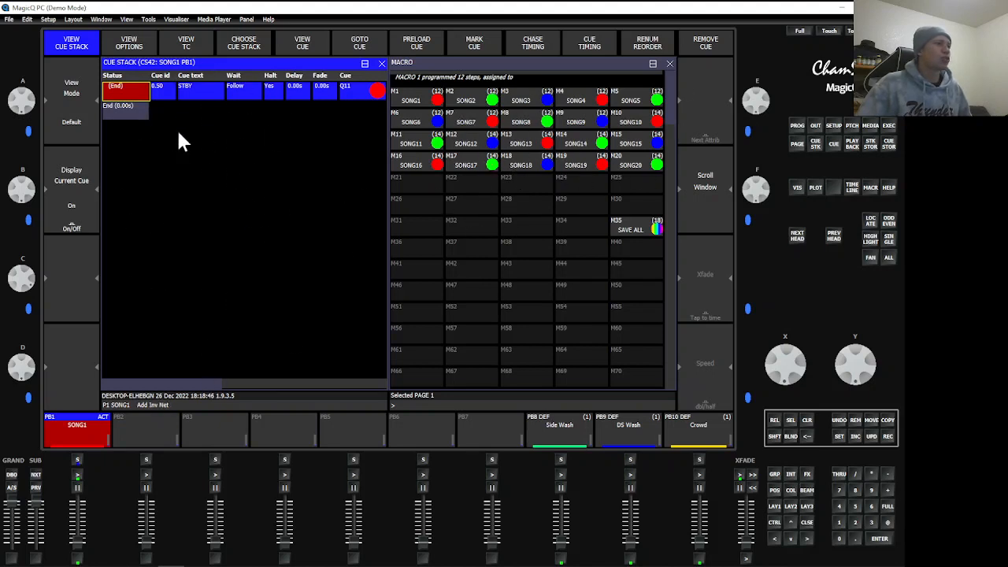
{"action": "left_click", "coordinate": [807, 523]}
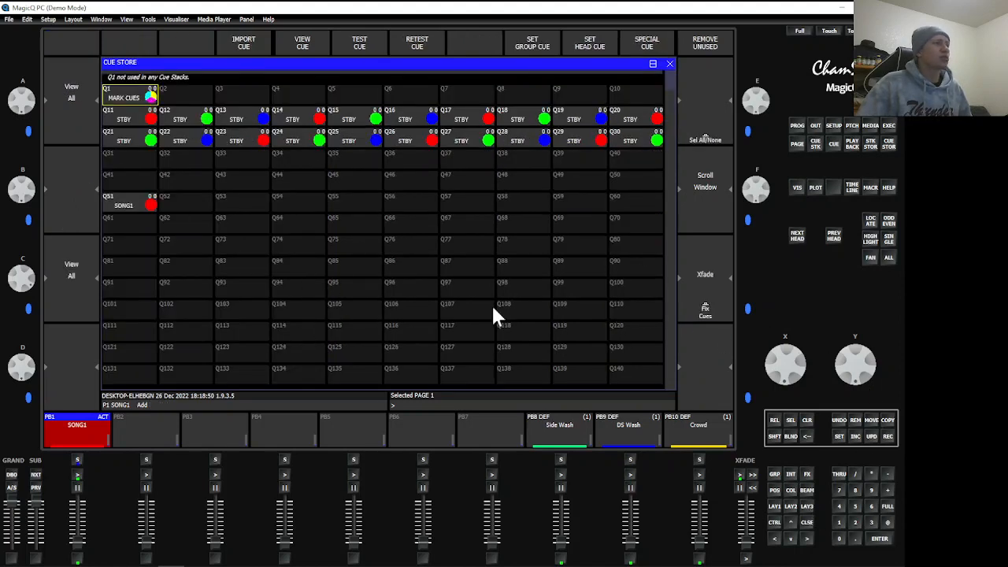
{"action": "left_click", "coordinate": [775, 437]}
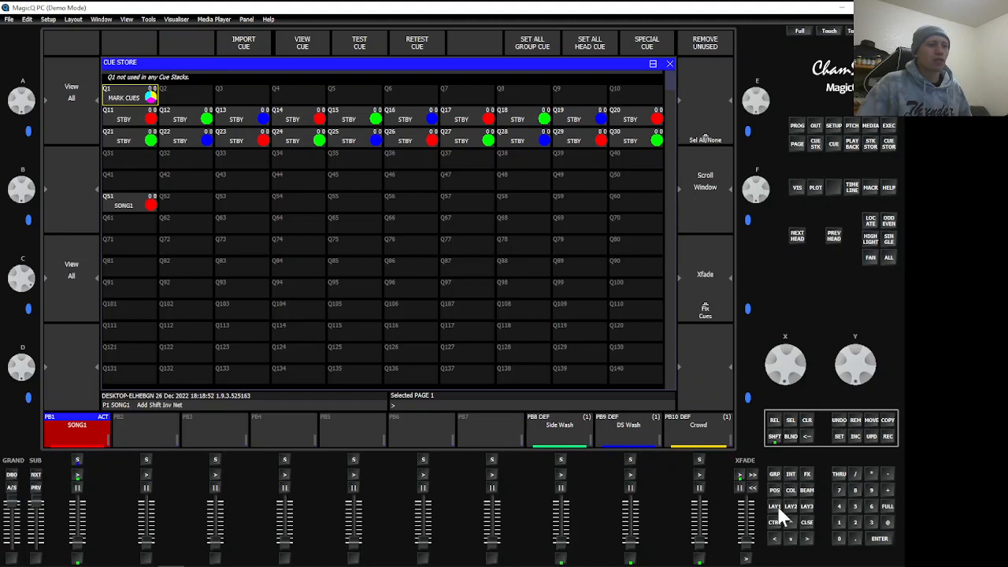
{"action": "left_click", "coordinate": [776, 508]}
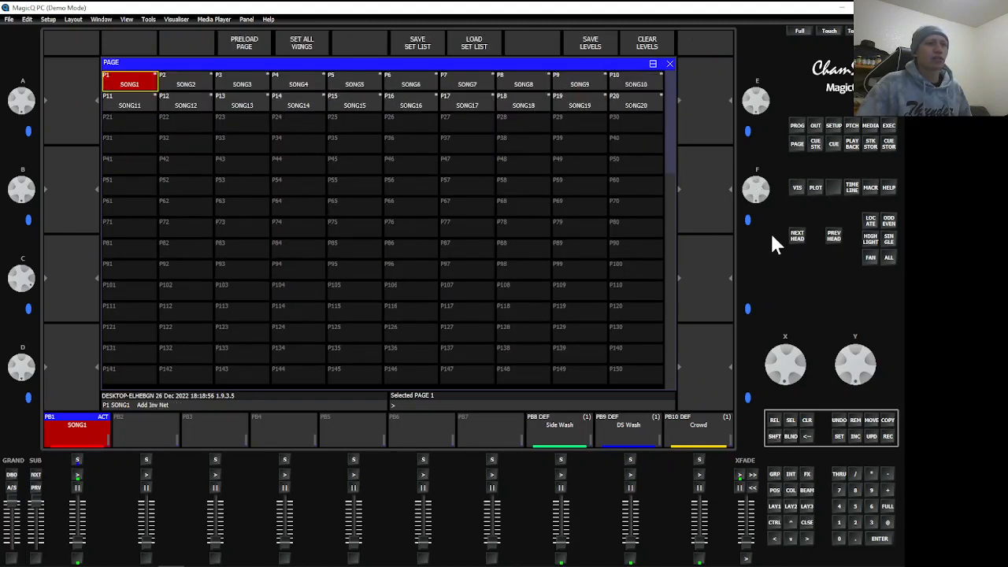
Record the FX window as the shifted layout 1, overwriting the existing layout.
{"action": "left_click", "coordinate": [807, 473]}
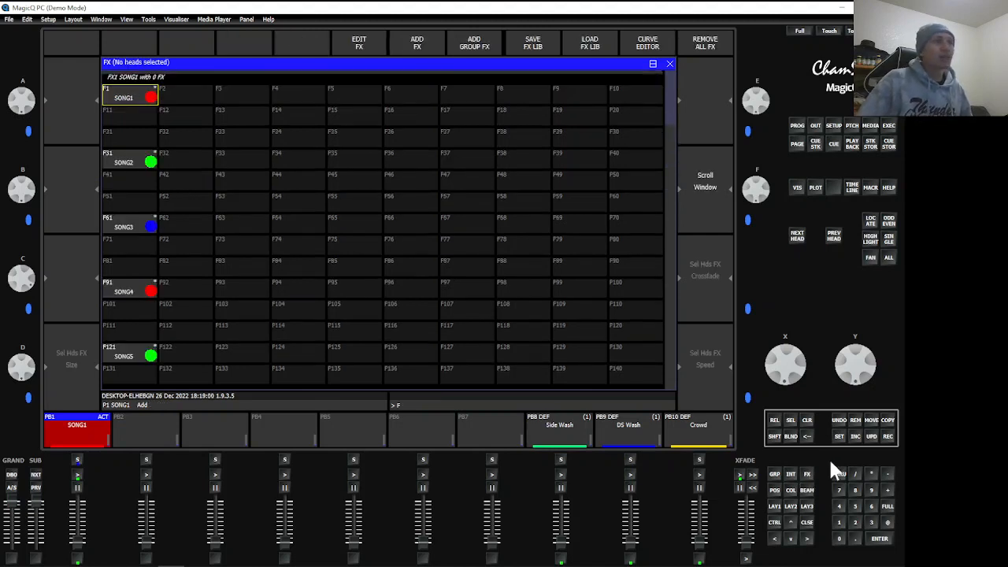
{"action": "left_click", "coordinate": [888, 435]}
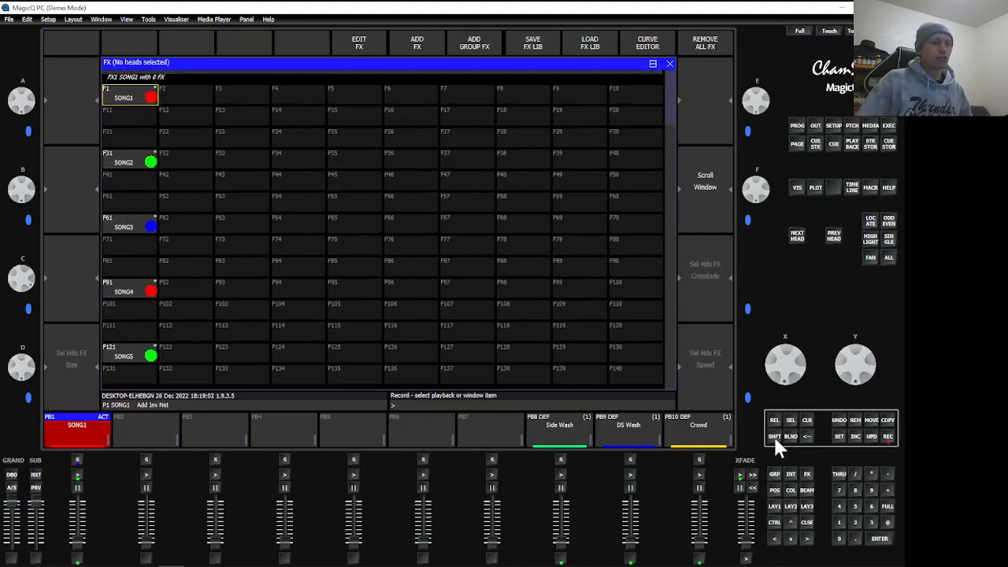
{"action": "left_click", "coordinate": [775, 437]}
{"action": "left_click", "coordinate": [775, 509]}
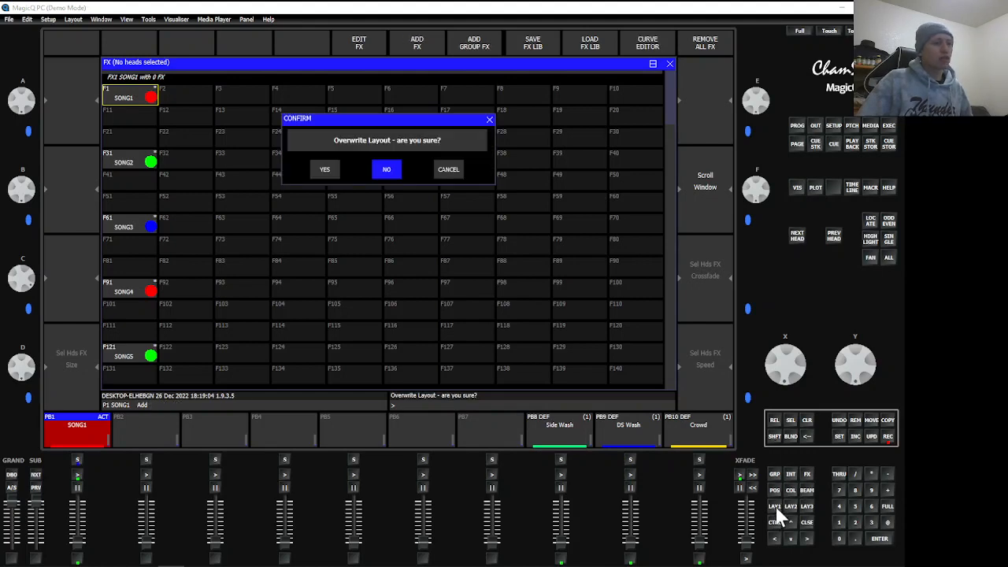
{"action": "left_click", "coordinate": [334, 166]}
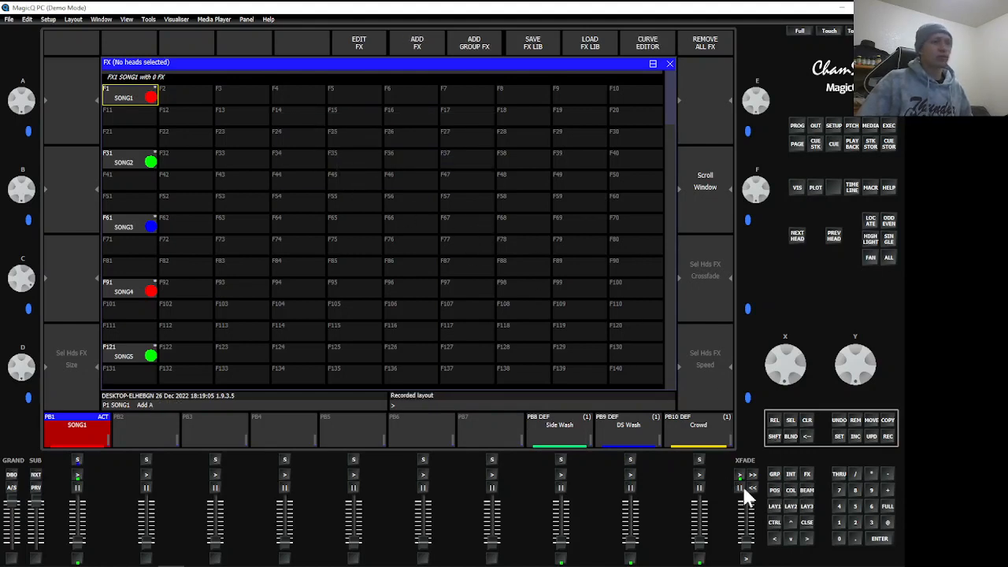
Recall the cue stack and macro layout and run the SAVE ALL macro to save the show.
{"action": "left_click", "coordinate": [791, 506]}
{"action": "left_click", "coordinate": [627, 231]}
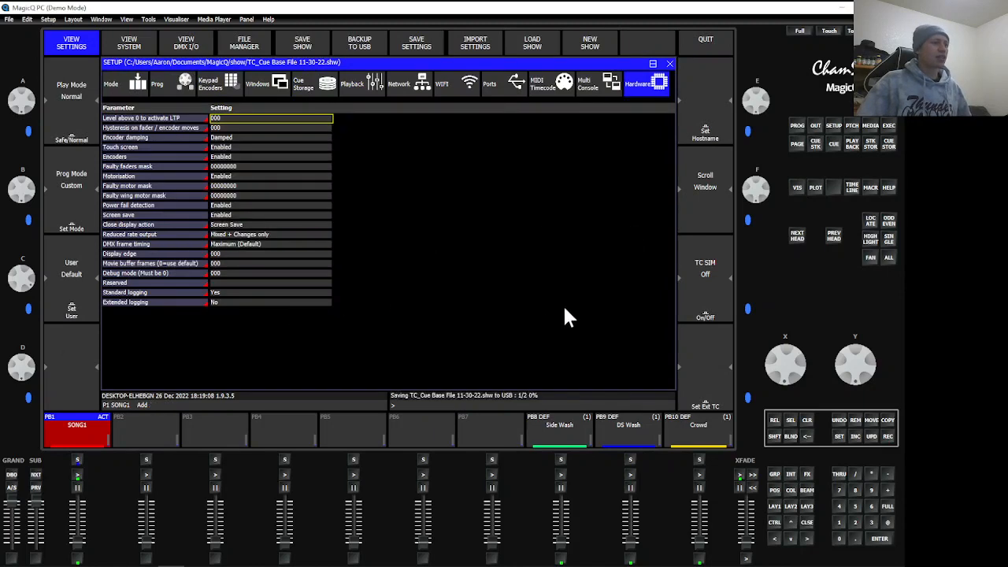
Recall the shifted layout 1 and look through the FX positions reserved for SONG1 to SONG20.
{"action": "left_click", "coordinate": [775, 436]}
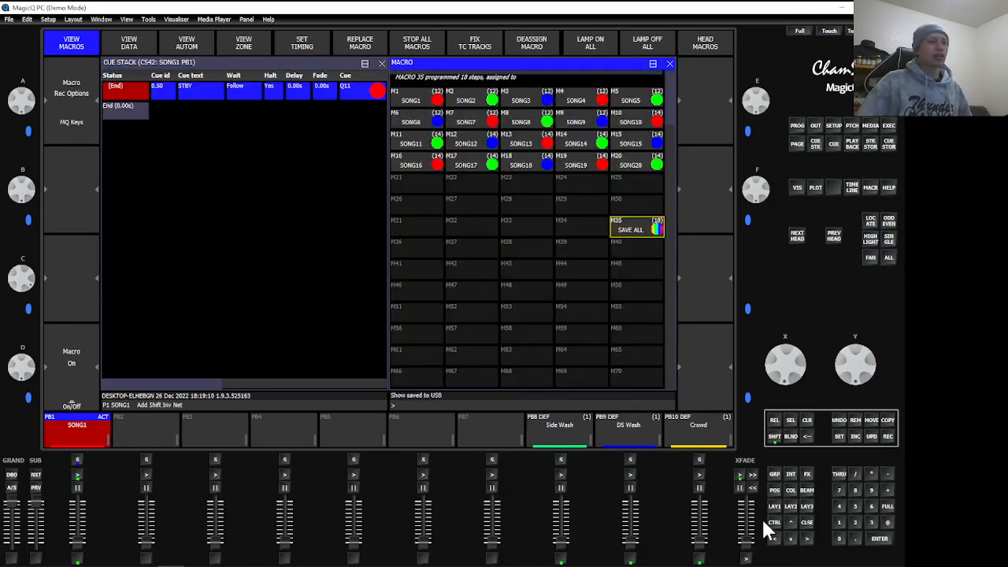
{"action": "left_click", "coordinate": [775, 506]}
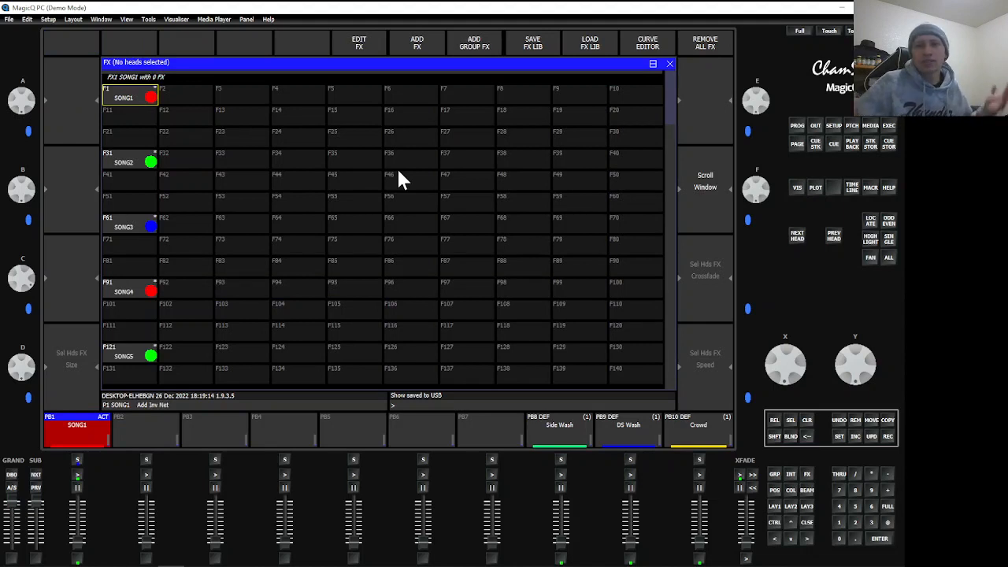
{"action": "scroll", "coordinate": [406, 174], "scroll_direction": "down", "scroll_amount": 20}
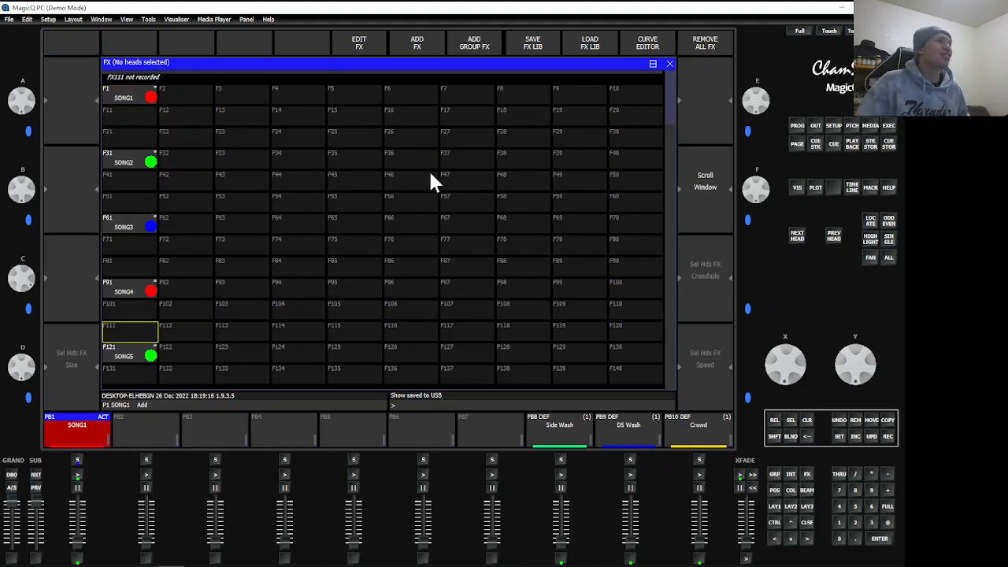
{"action": "scroll", "coordinate": [443, 192], "scroll_direction": "up", "scroll_amount": 20}
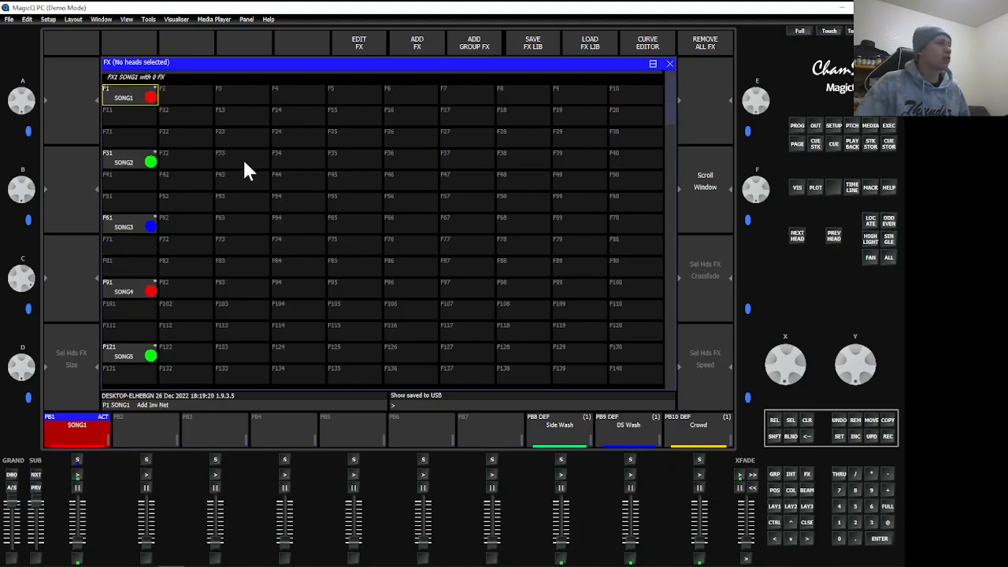
{"action": "scroll", "coordinate": [194, 155], "scroll_direction": "down", "scroll_amount": 20}
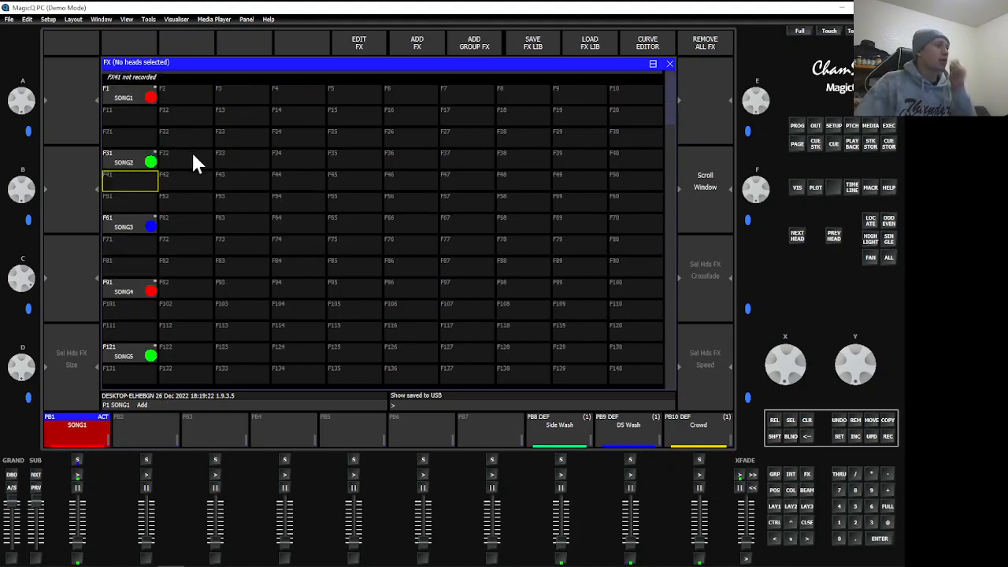
{"action": "scroll", "coordinate": [192, 151], "scroll_direction": "down", "scroll_amount": 20}
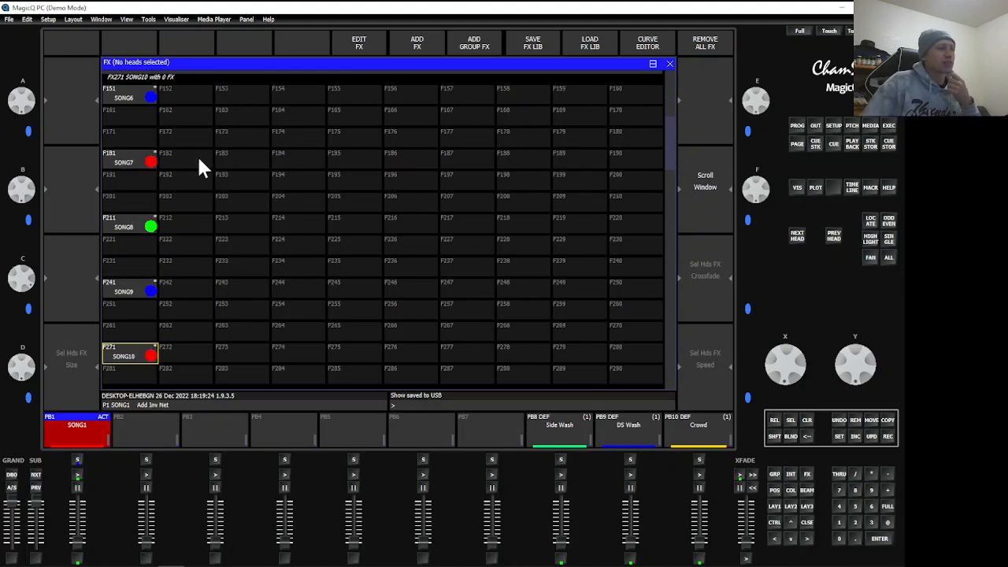
{"action": "scroll", "coordinate": [200, 162], "scroll_direction": "down", "scroll_amount": 14}
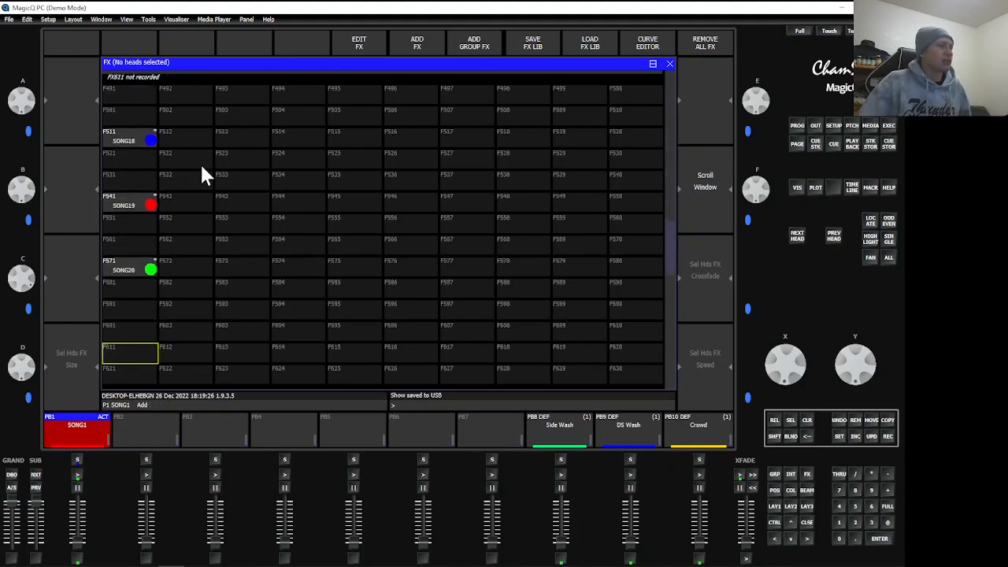
{"action": "scroll", "coordinate": [202, 162], "scroll_direction": "up", "scroll_amount": 18}
{"action": "scroll", "coordinate": [210, 151], "scroll_direction": "up", "scroll_amount": 20}
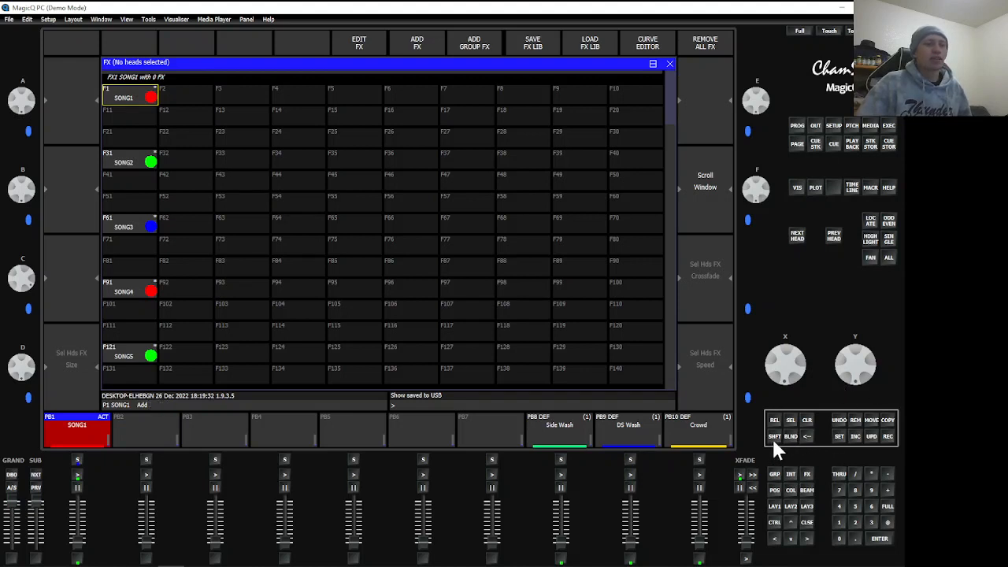
Review the groups and palettes, stage plot, cue stack with macros, and cue store layouts.
{"action": "left_click", "coordinate": [777, 504]}
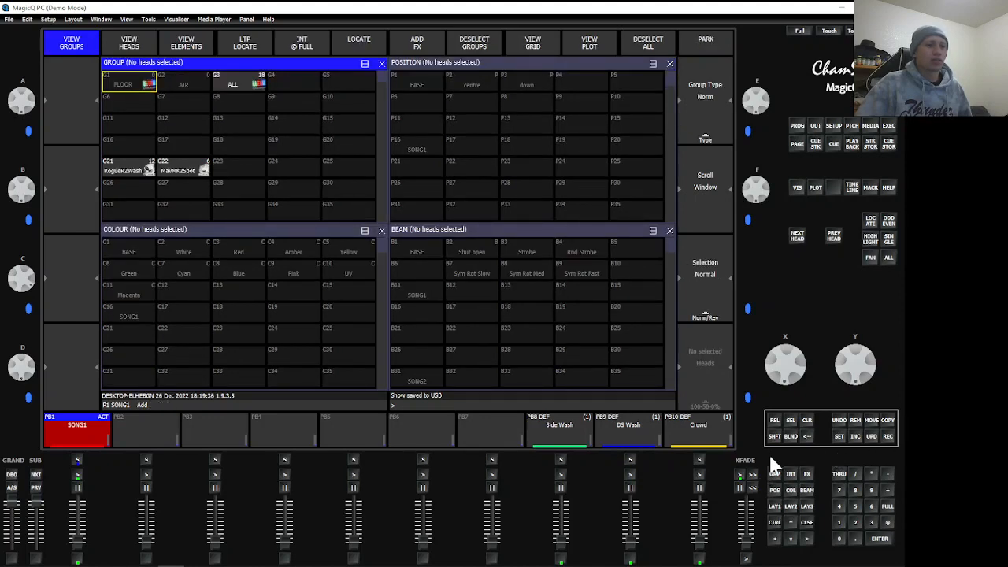
{"action": "left_click", "coordinate": [790, 504]}
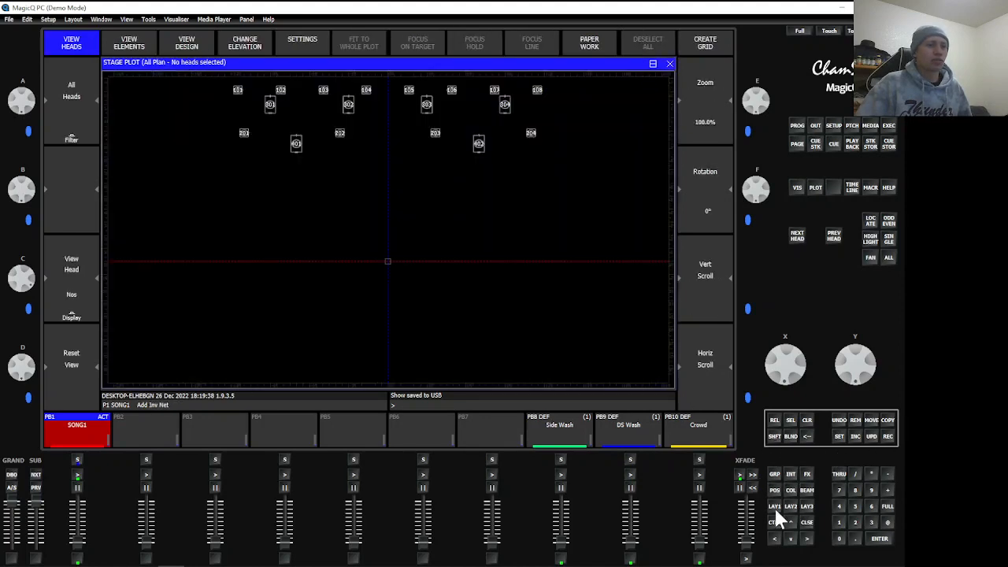
{"action": "left_click", "coordinate": [775, 506]}
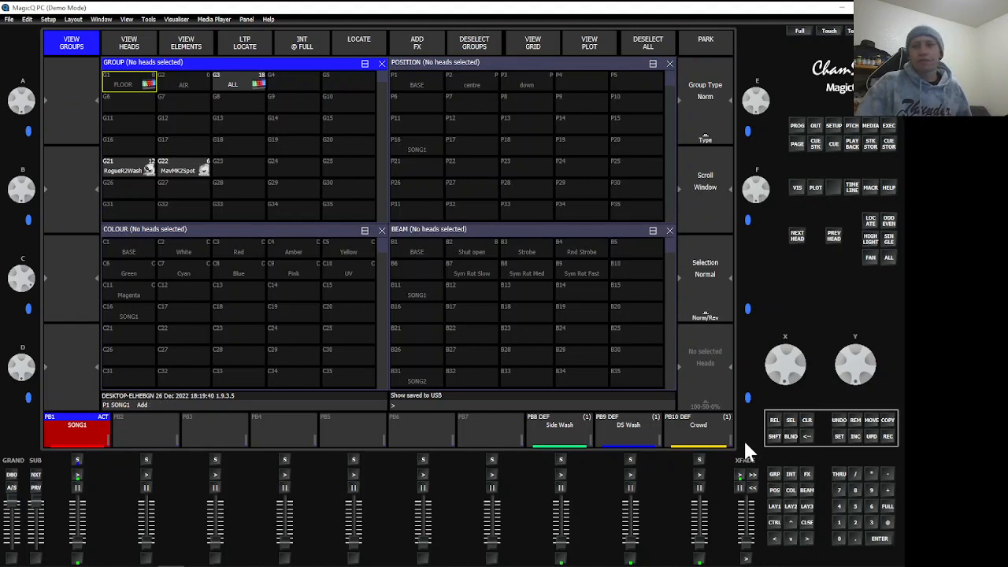
{"action": "left_click", "coordinate": [789, 505]}
{"action": "left_click", "coordinate": [805, 506]}
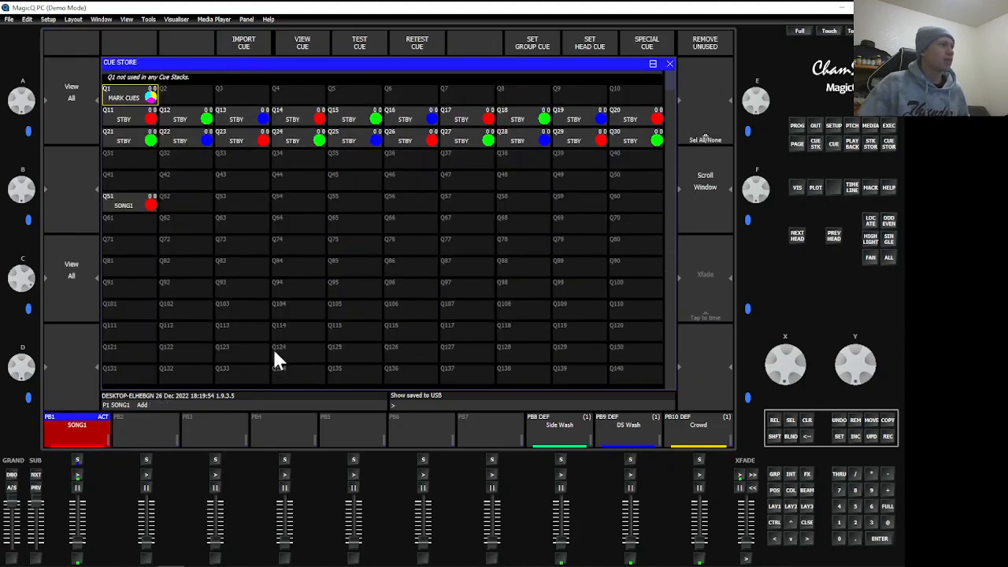
Review the shifted layouts for FX, stage plot and timeline, and return through layout 2 to layout 1.
{"action": "left_click", "coordinate": [775, 437]}
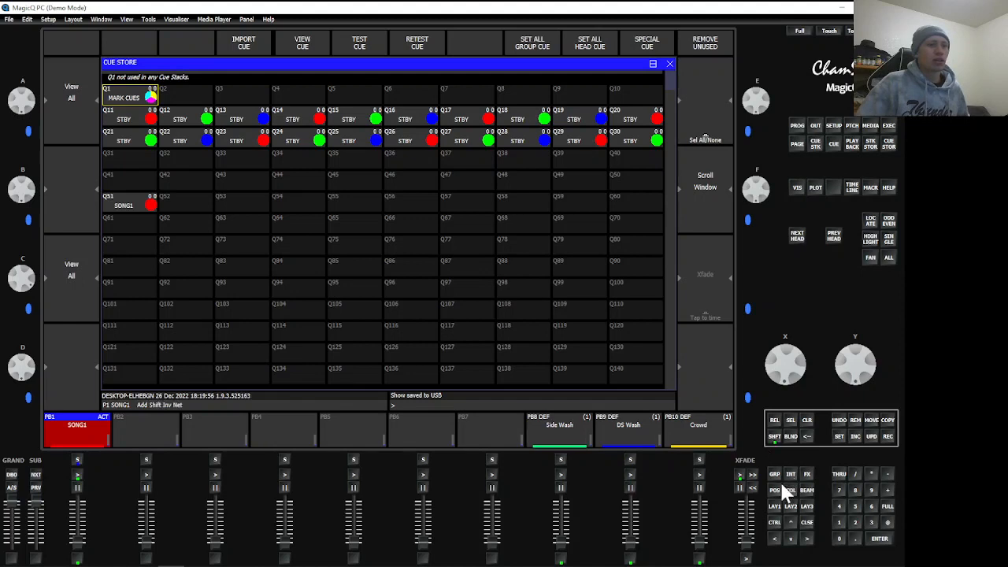
{"action": "left_click", "coordinate": [778, 507]}
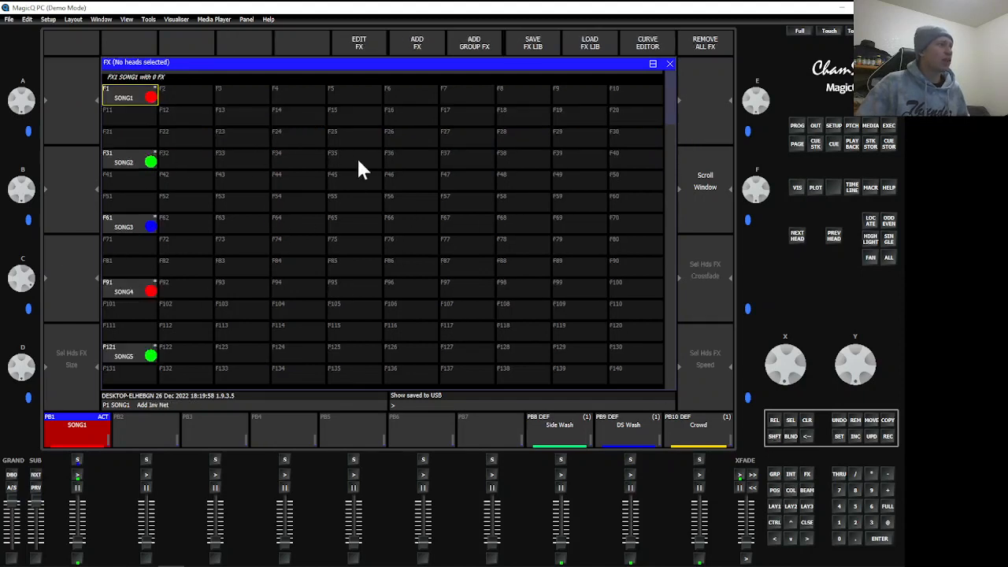
{"action": "left_click", "coordinate": [777, 437]}
{"action": "left_click", "coordinate": [791, 506]}
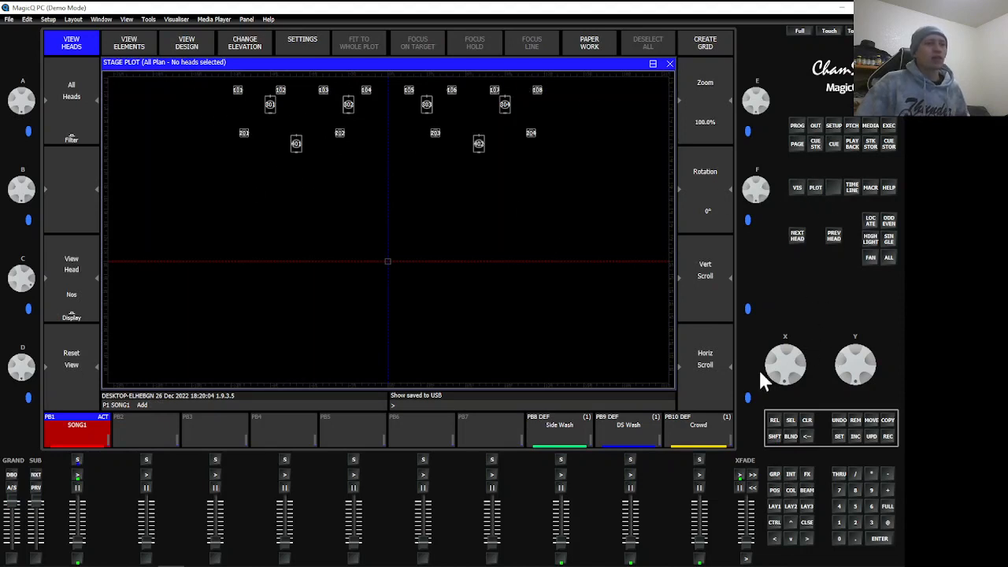
{"action": "left_click", "coordinate": [773, 438]}
{"action": "left_click", "coordinate": [808, 508]}
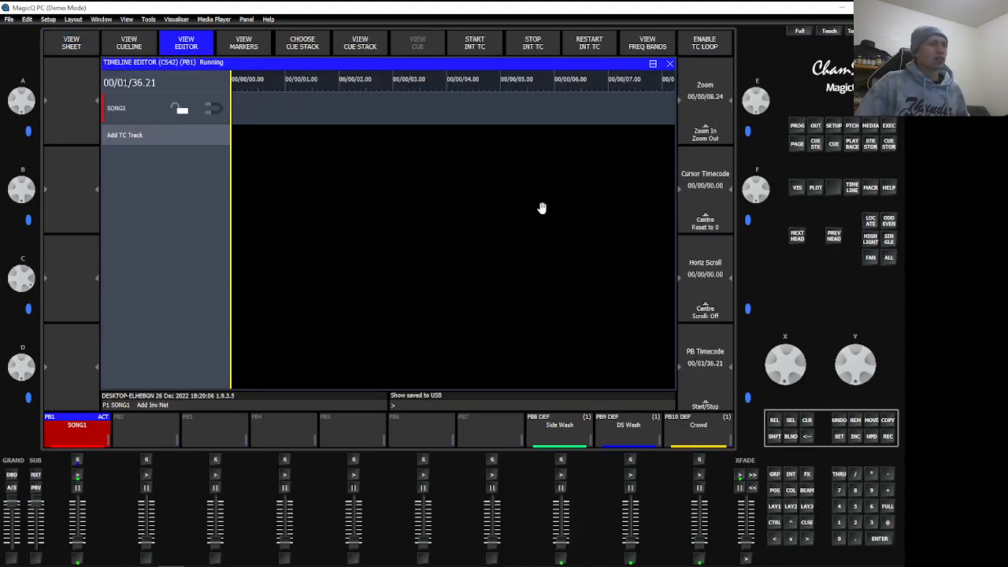
{"action": "left_click", "coordinate": [791, 507]}
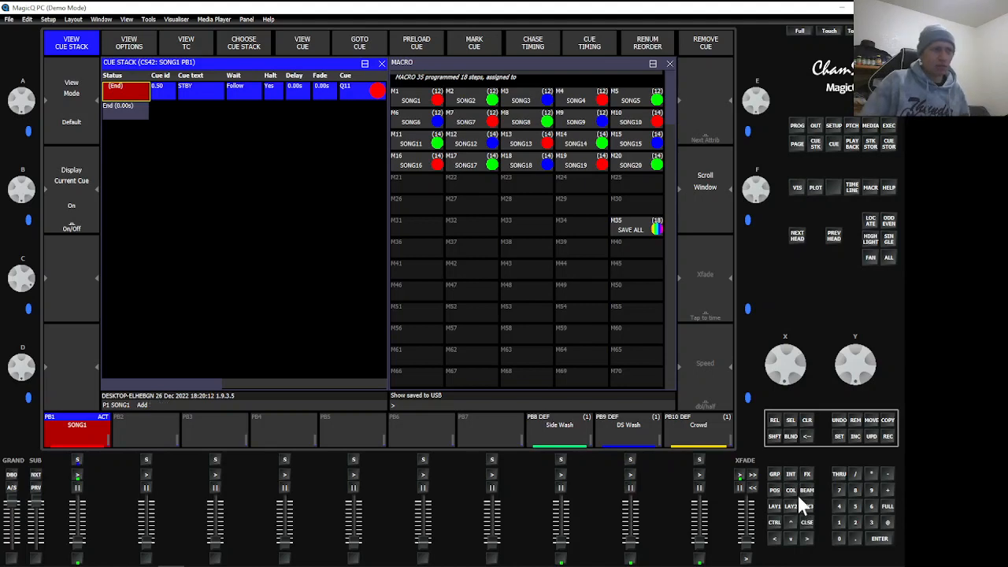
{"action": "left_click", "coordinate": [775, 508]}
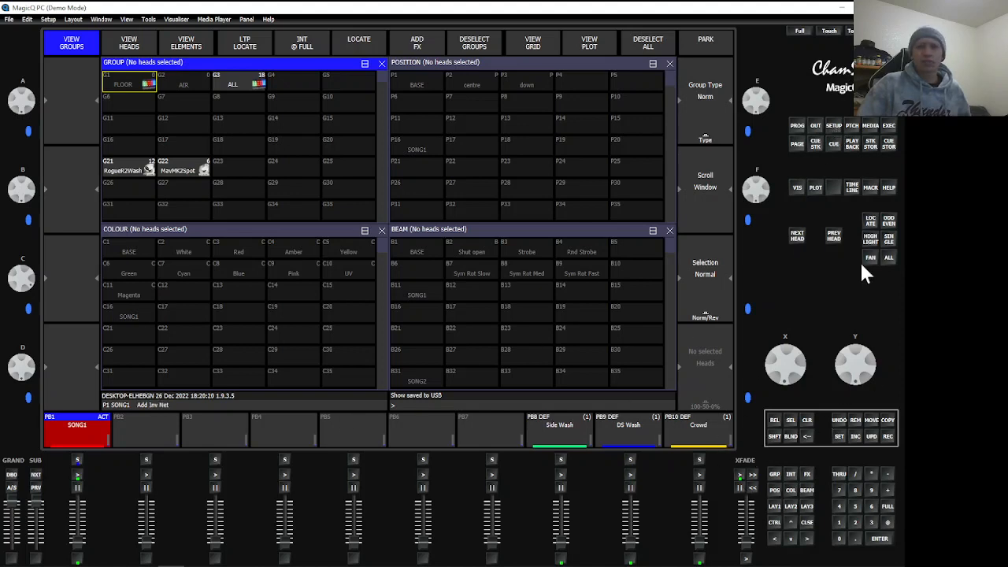
Examine the Mode settings in Setup, including the options for Personality file format, without changing them.
{"action": "left_click", "coordinate": [833, 126]}
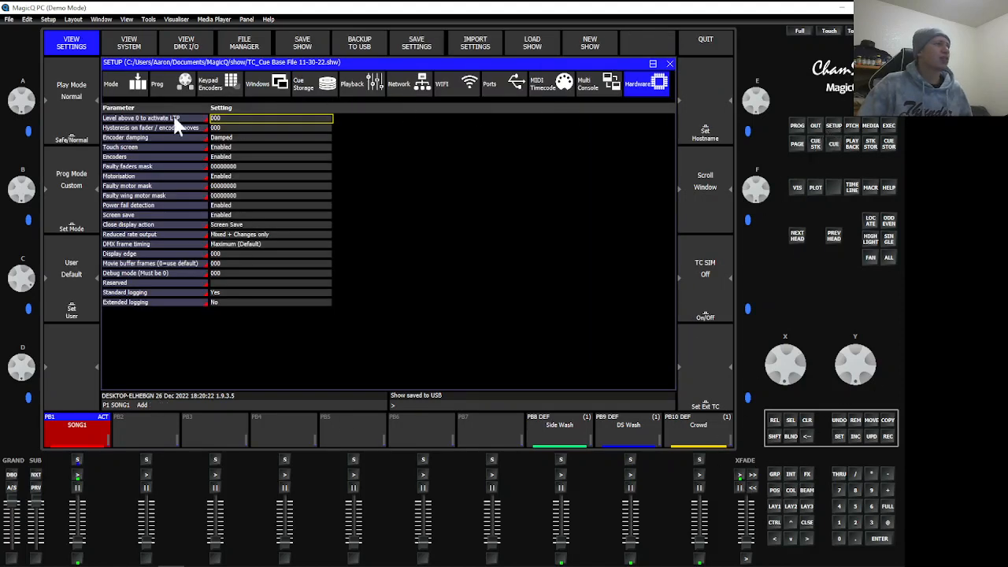
{"action": "left_click", "coordinate": [134, 87]}
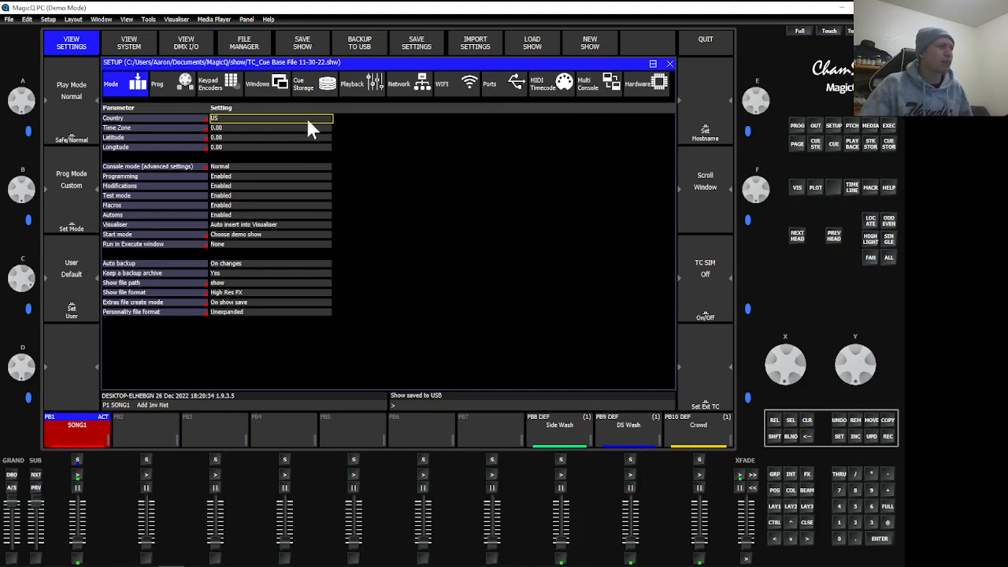
{"action": "left_click_drag", "start_coordinate": [309, 122], "coordinate": [297, 321]}
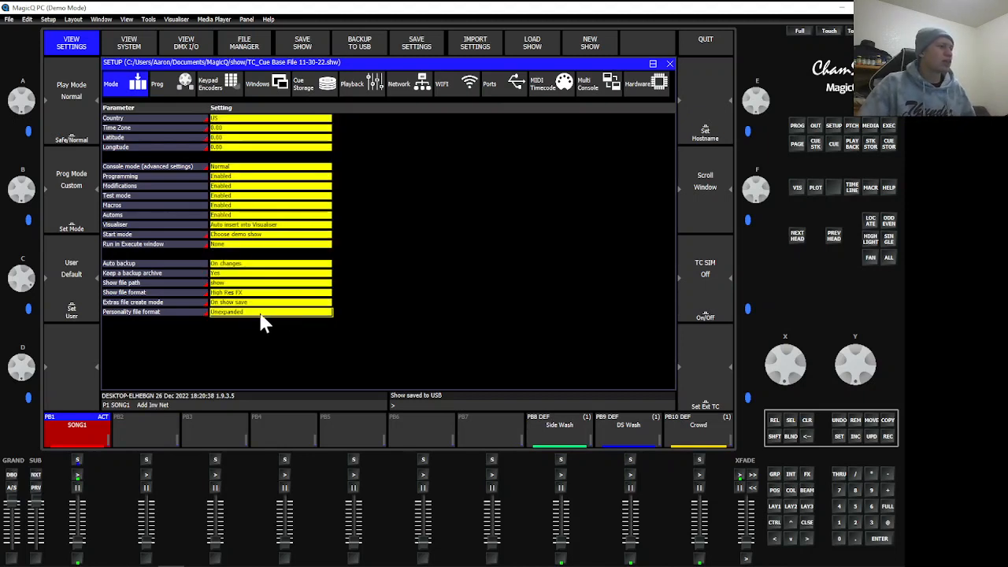
{"action": "left_click", "coordinate": [226, 312]}
{"action": "left_click", "coordinate": [226, 313]}
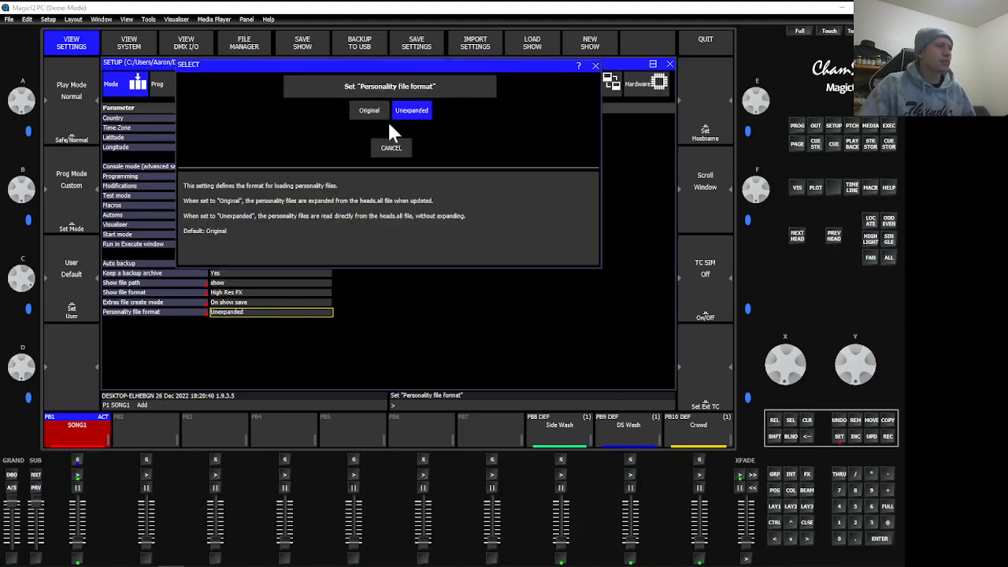
{"action": "left_click", "coordinate": [386, 147]}
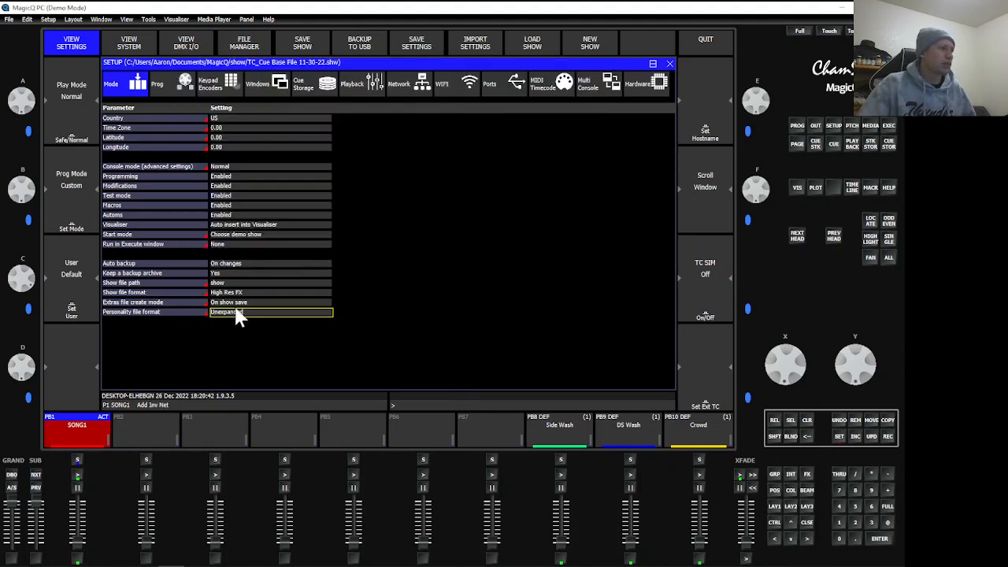
{"action": "scroll", "coordinate": [282, 246], "scroll_direction": "up", "scroll_amount": 18}
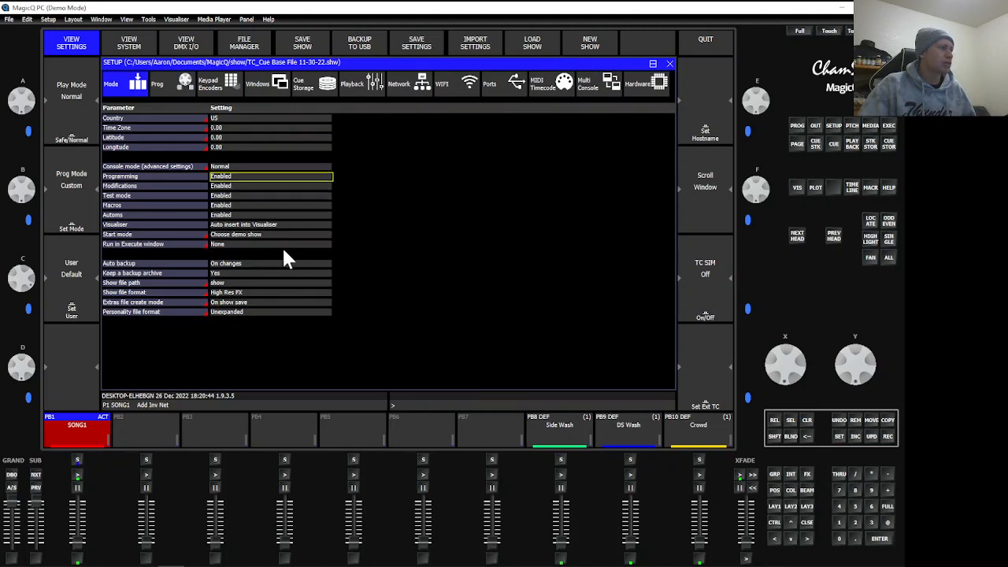
Examine the Country options in the Mode settings without changing them, and glance at layout 1 before returning to Setup.
{"action": "scroll", "coordinate": [282, 260], "scroll_direction": "up", "scroll_amount": 2}
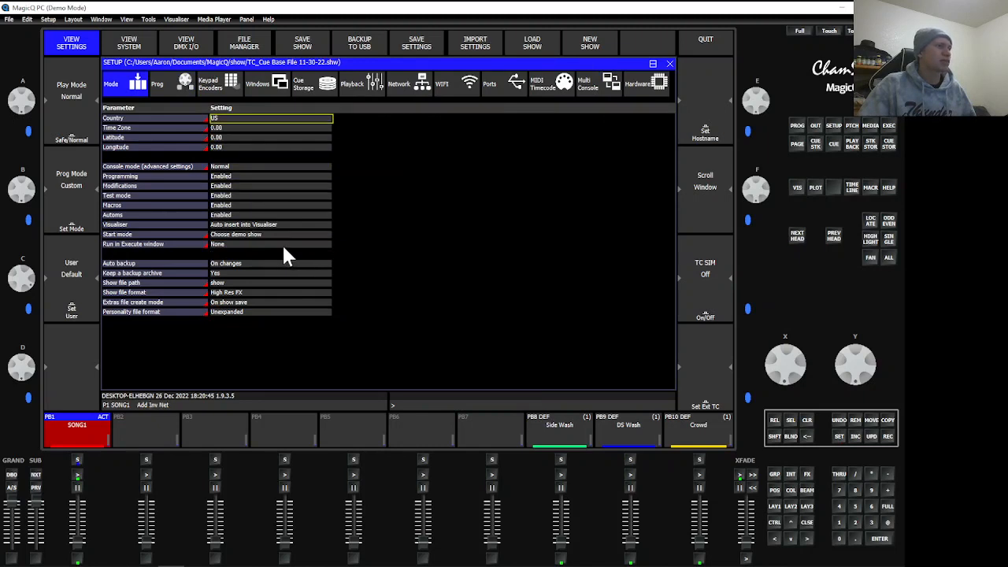
{"action": "left_click", "coordinate": [171, 89]}
{"action": "left_click", "coordinate": [121, 91]}
{"action": "left_click", "coordinate": [246, 117]}
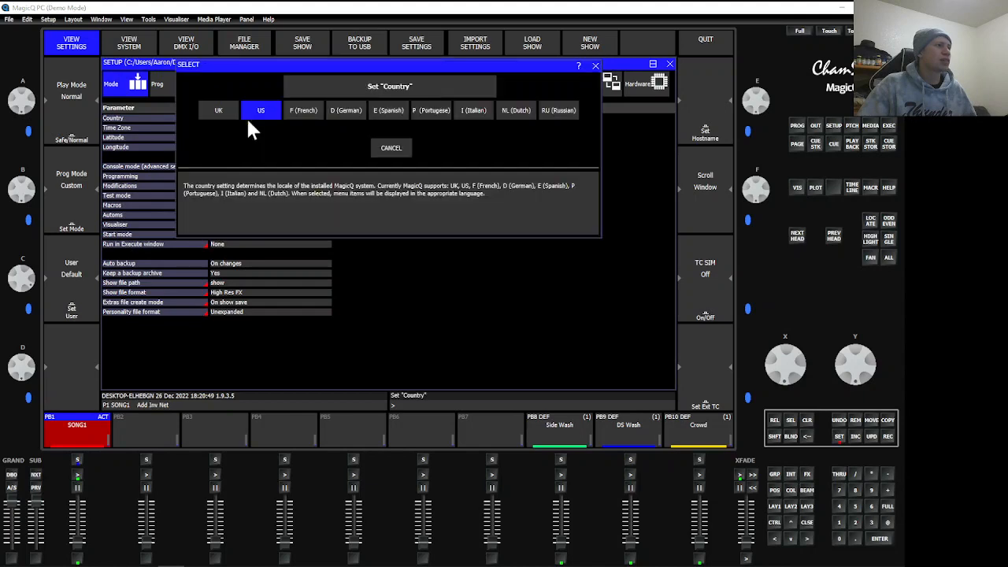
{"action": "left_click", "coordinate": [405, 153]}
{"action": "left_click", "coordinate": [776, 508]}
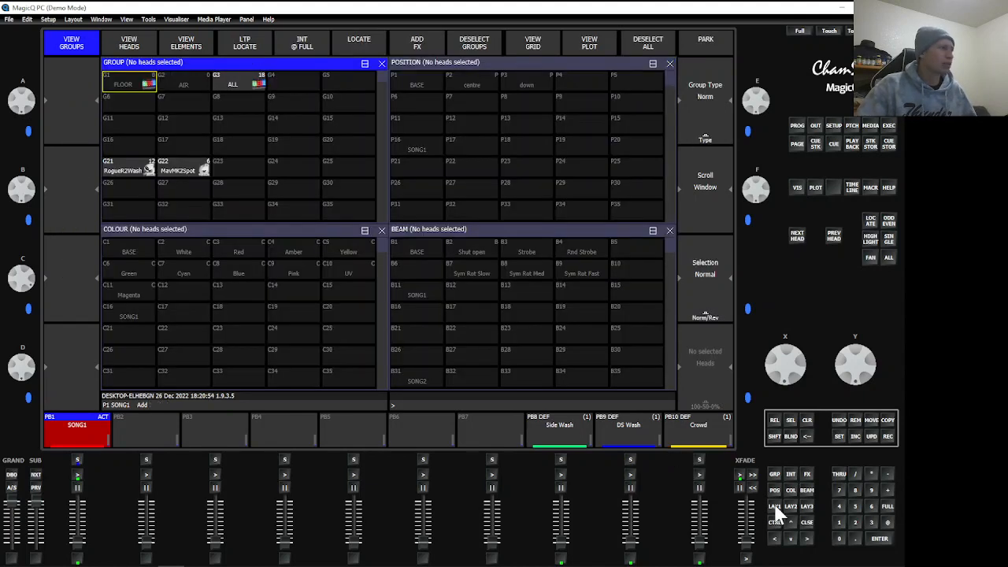
{"action": "left_click", "coordinate": [833, 129]}
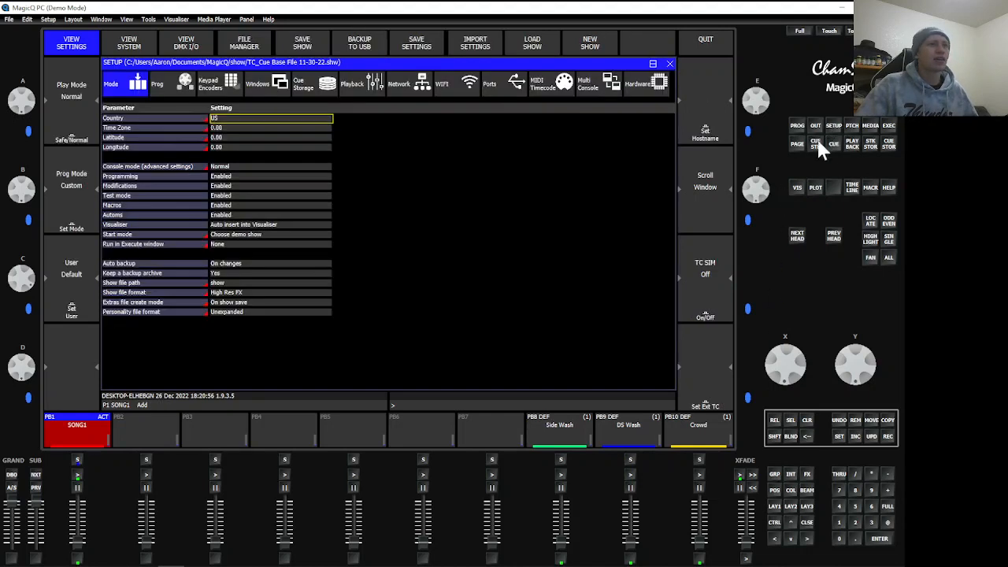
Examine the Fan mode options in the Prog settings, leaving the choice as it is.
{"action": "left_click", "coordinate": [157, 85]}
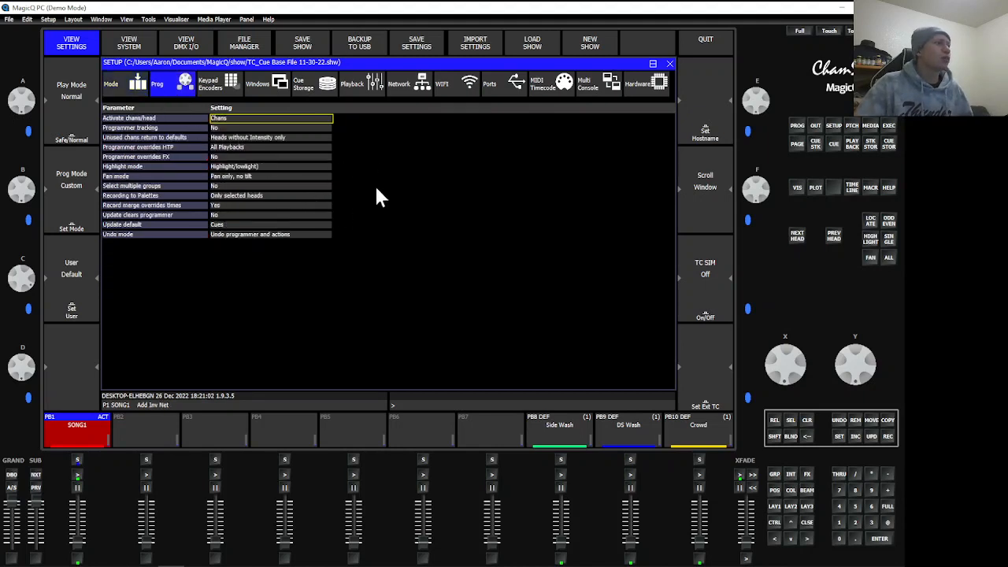
{"action": "left_click", "coordinate": [246, 175]}
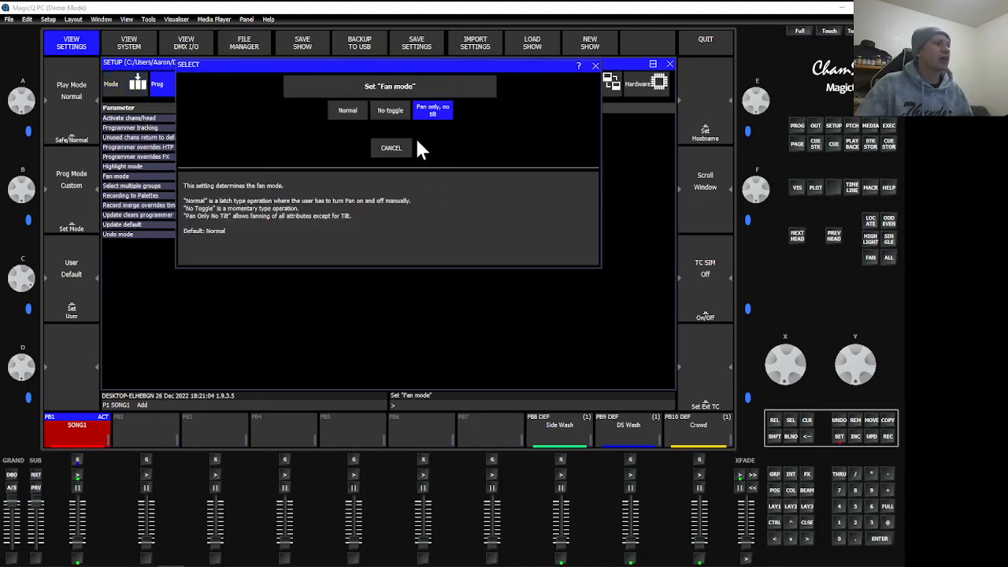
{"action": "left_click", "coordinate": [383, 149]}
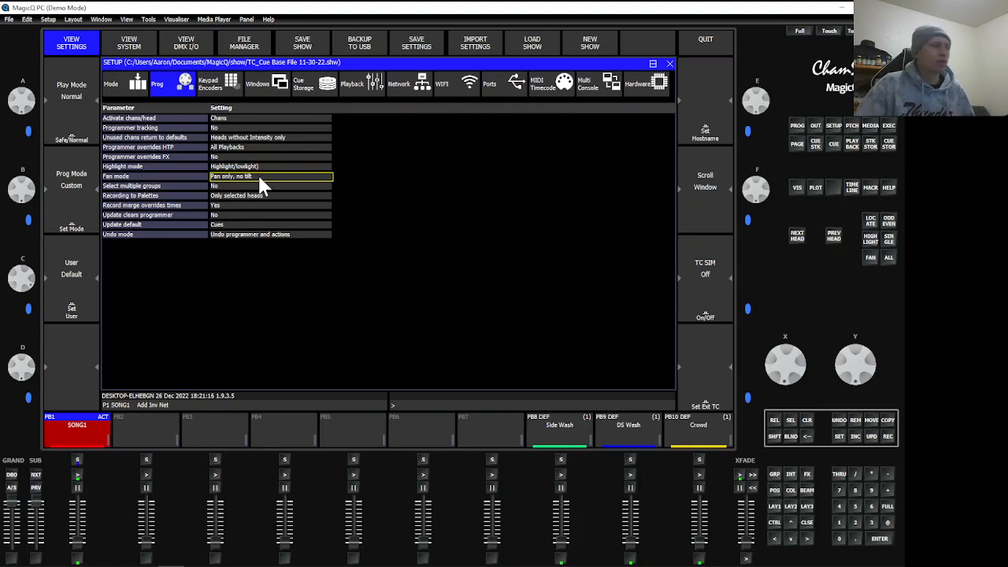
Bring up the fan types, choose Sym and switch to Asym, and close the fan type options.
{"action": "left_click", "coordinate": [869, 258]}
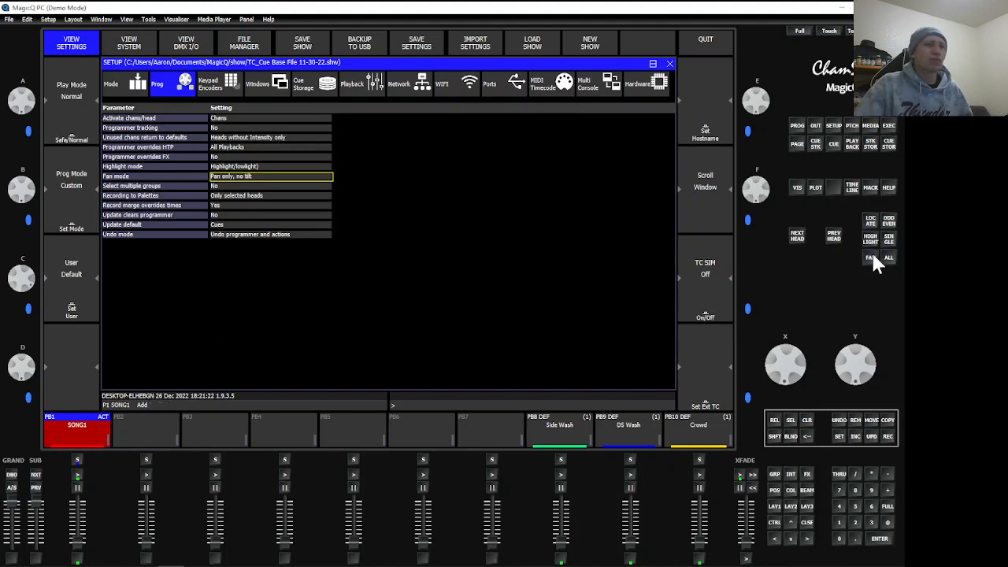
{"action": "left_click", "coordinate": [871, 259]}
{"action": "left_click", "coordinate": [241, 331]}
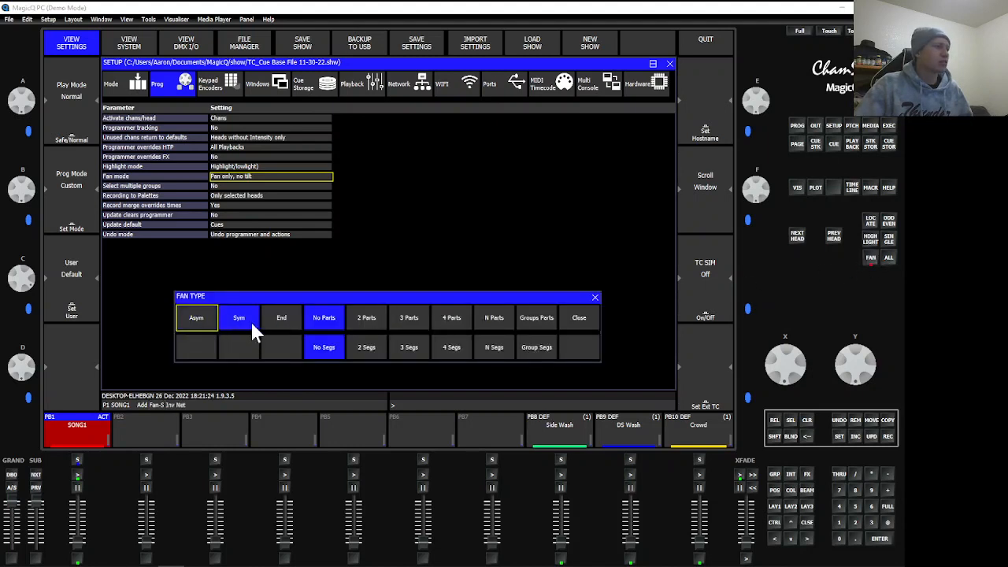
{"action": "left_click", "coordinate": [205, 316]}
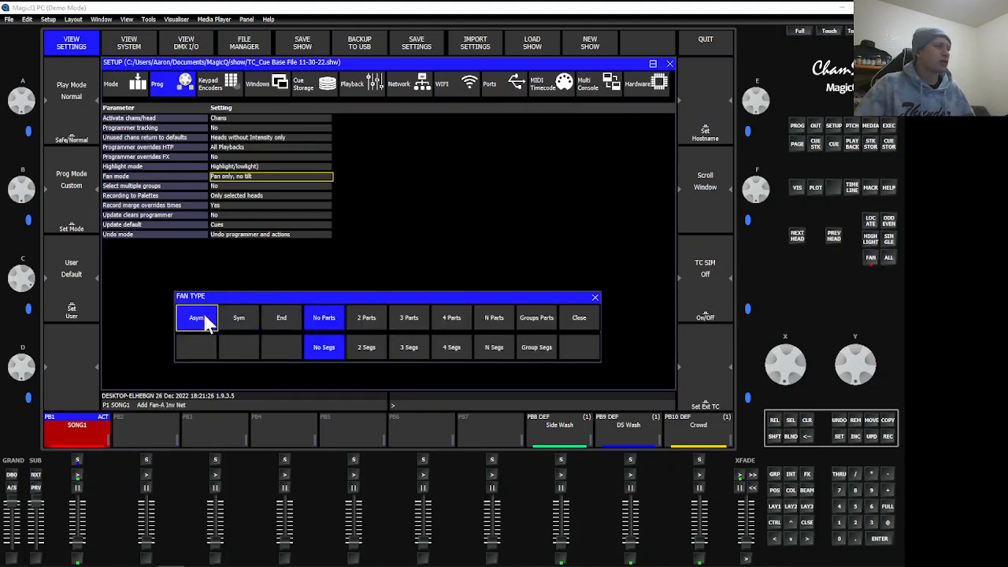
{"action": "left_click", "coordinate": [594, 297]}
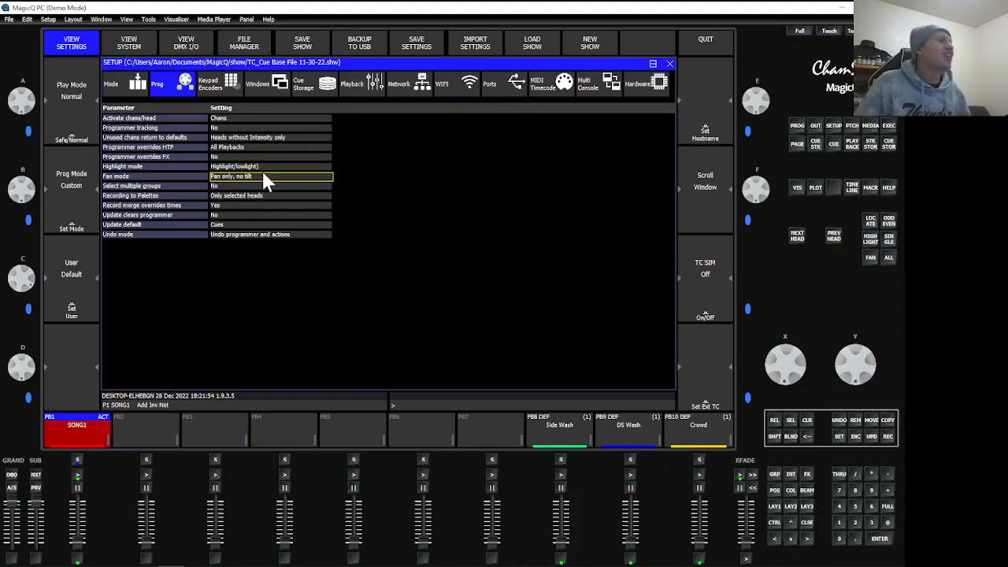
Review the options for Select multiple groups and Recording to Palettes in the Prog settings without changing them.
{"action": "left_click", "coordinate": [235, 186]}
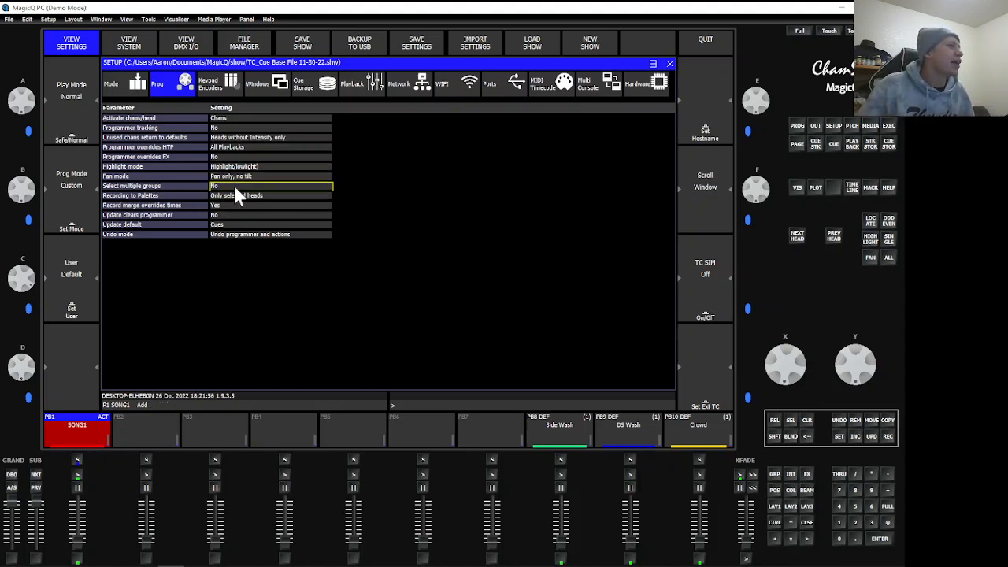
{"action": "left_click", "coordinate": [235, 187]}
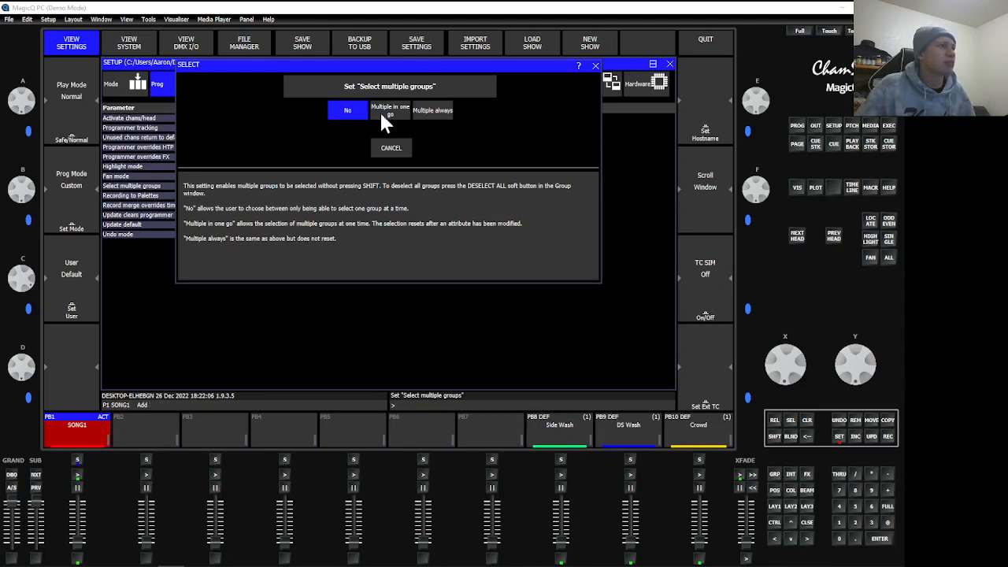
{"action": "left_click", "coordinate": [396, 150]}
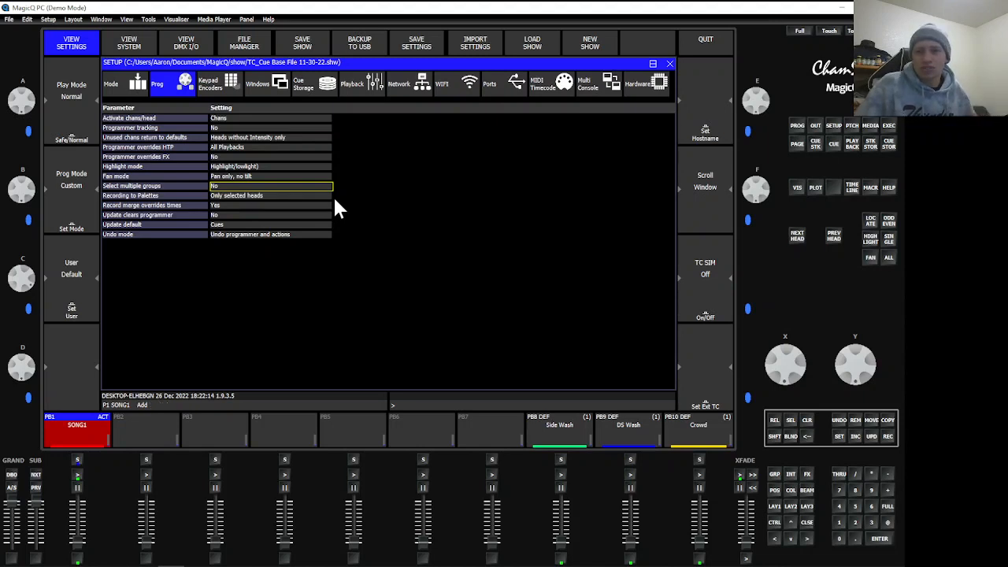
{"action": "left_click", "coordinate": [245, 197]}
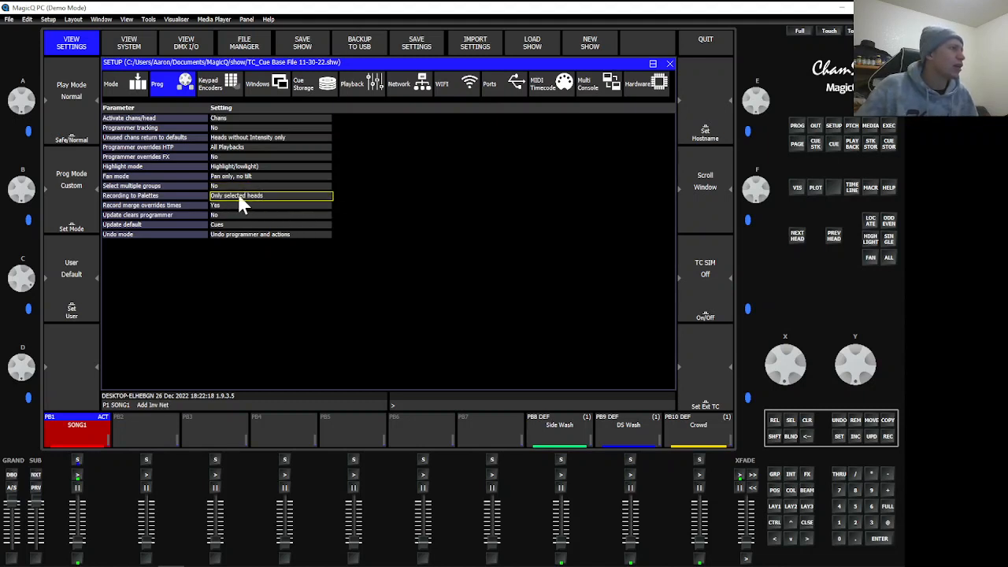
{"action": "left_click", "coordinate": [264, 195]}
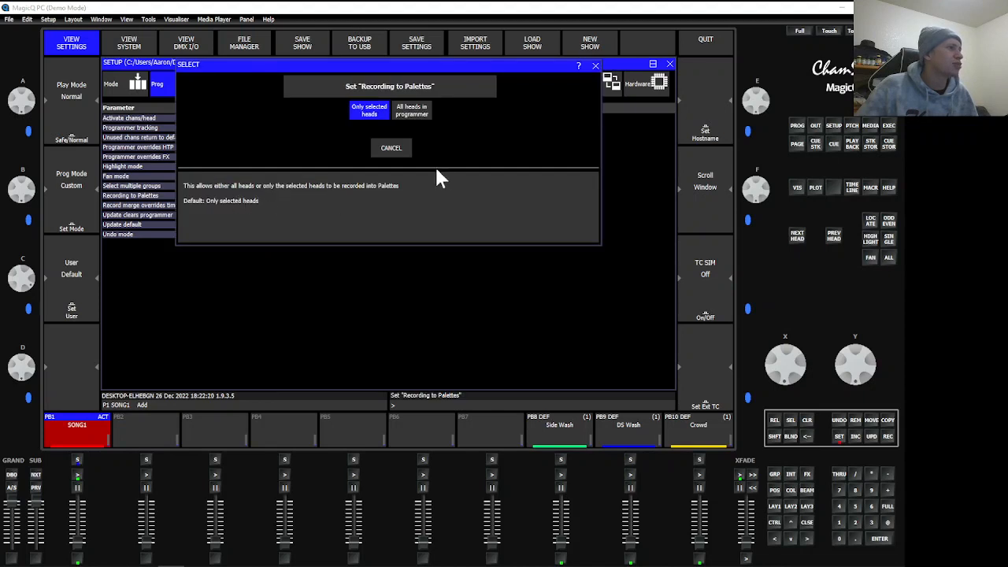
{"action": "left_click", "coordinate": [390, 147]}
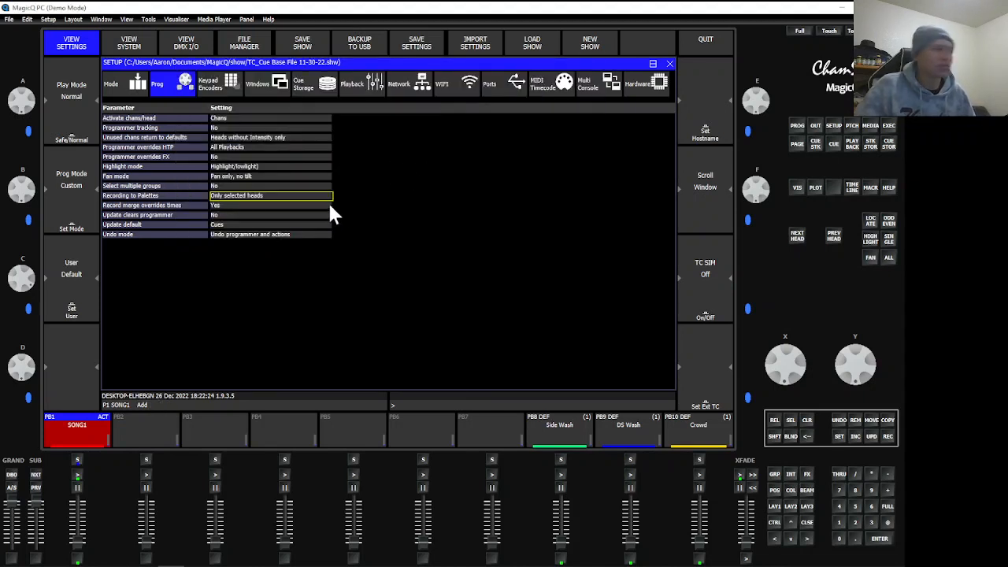
Look at Record merge overrides times and read the Undo mode options, leaving both as they are.
{"action": "left_click", "coordinate": [282, 204]}
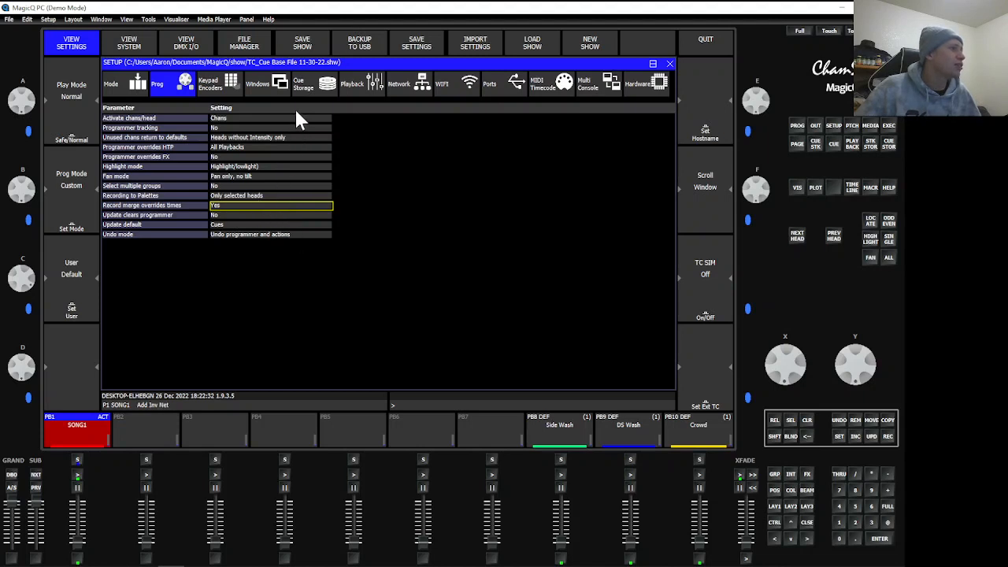
{"action": "double_click", "coordinate": [290, 231]}
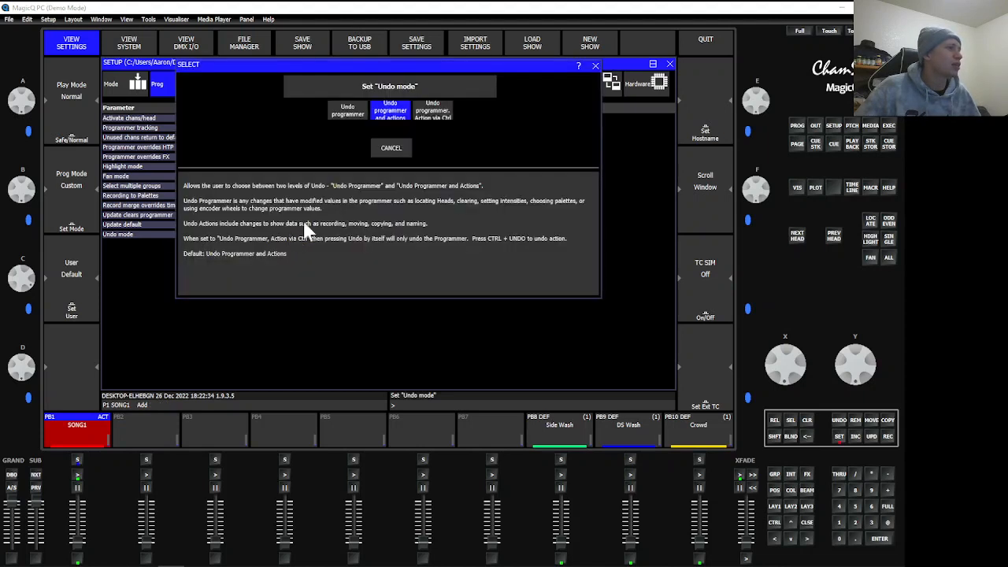
{"action": "left_click", "coordinate": [392, 147]}
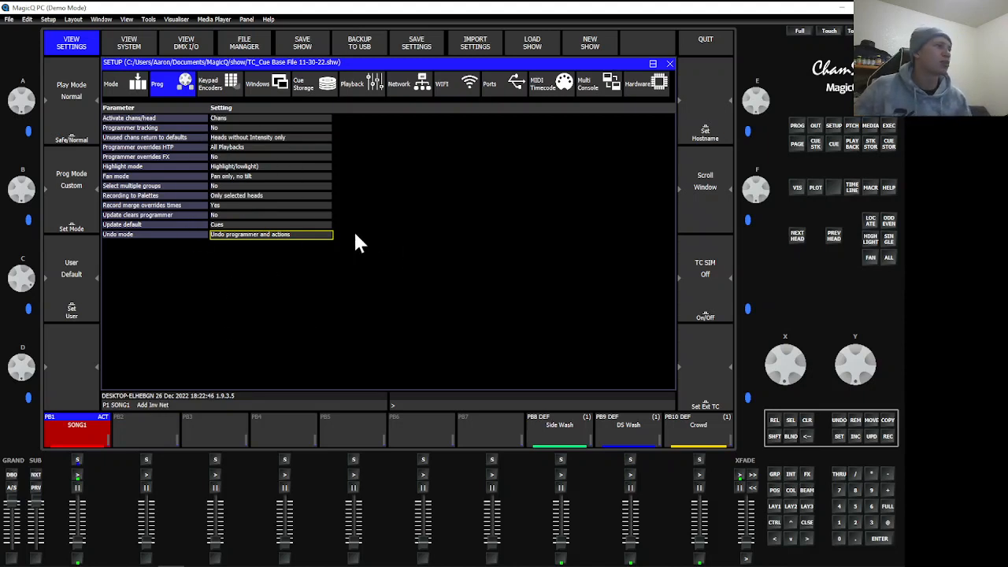
Review the Keypad Encoders settings and read the explanation of Map keys to THRU, @, FULL without mapping any keys.
{"action": "left_click", "coordinate": [206, 86]}
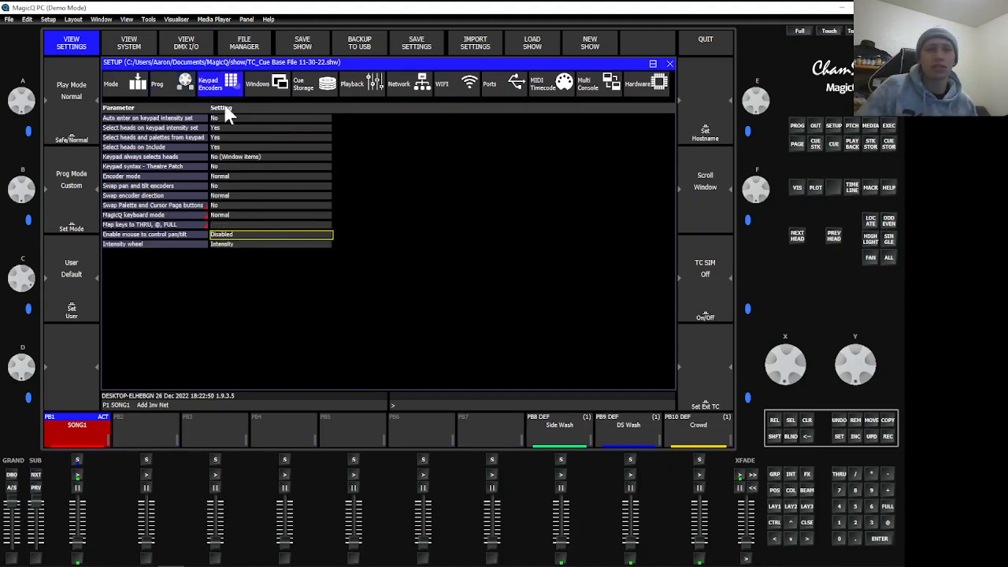
{"action": "key", "text": "Up"}
{"action": "key", "text": "Up"}
{"action": "key", "text": "Up"}
{"action": "key", "text": "Up"}
{"action": "key", "text": "Up"}
{"action": "key", "text": "Up"}
{"action": "key", "text": "Up"}
{"action": "key", "text": "Up"}
{"action": "key", "text": "Up"}
{"action": "key", "text": "Up"}
{"action": "key", "text": "Up"}
{"action": "key", "text": "Up"}
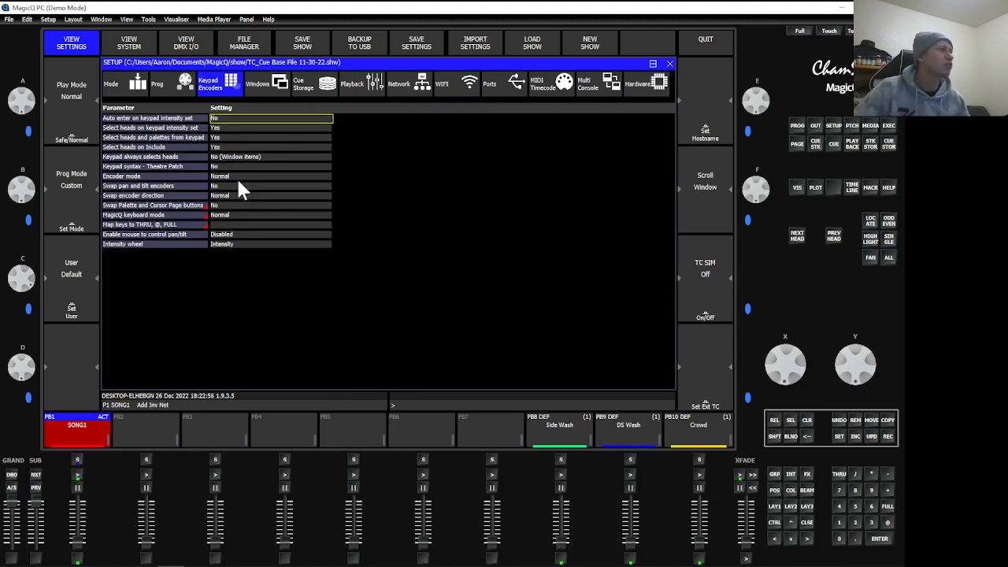
{"action": "left_click", "coordinate": [230, 225]}
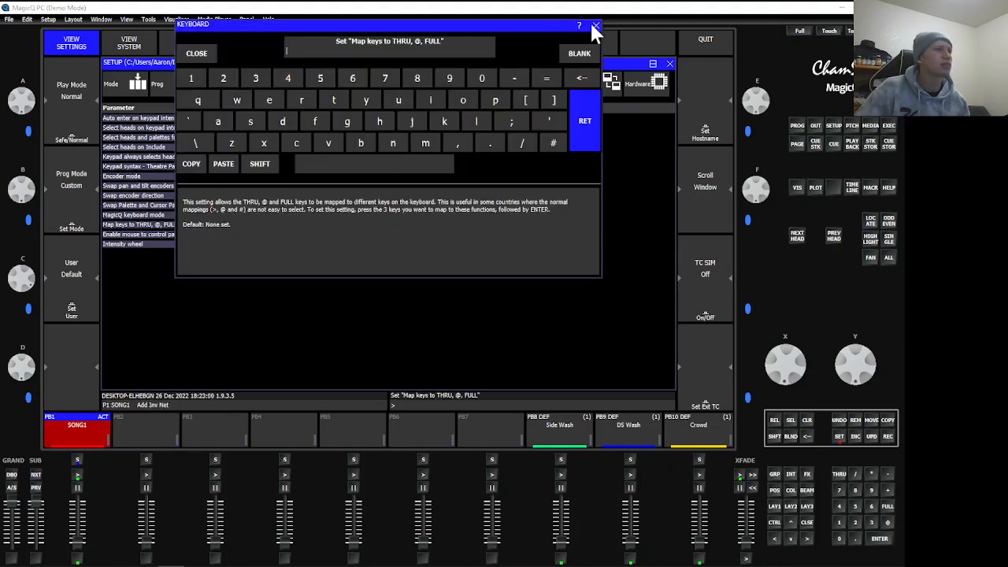
{"action": "left_click", "coordinate": [595, 26]}
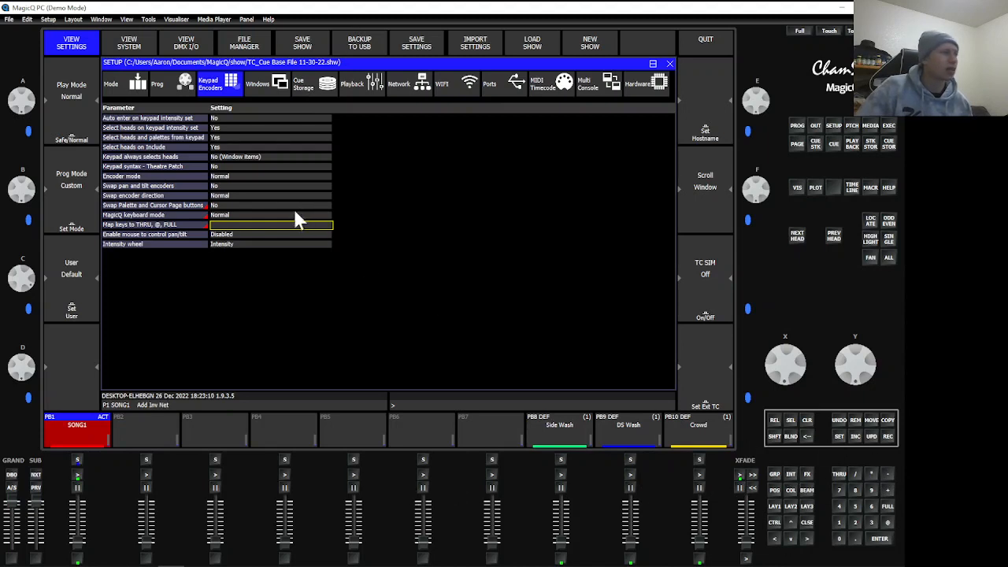
Read the Intensity wheel options in the Keypad Encoders settings without changing them, and return to the first parameter.
{"action": "left_click", "coordinate": [220, 256]}
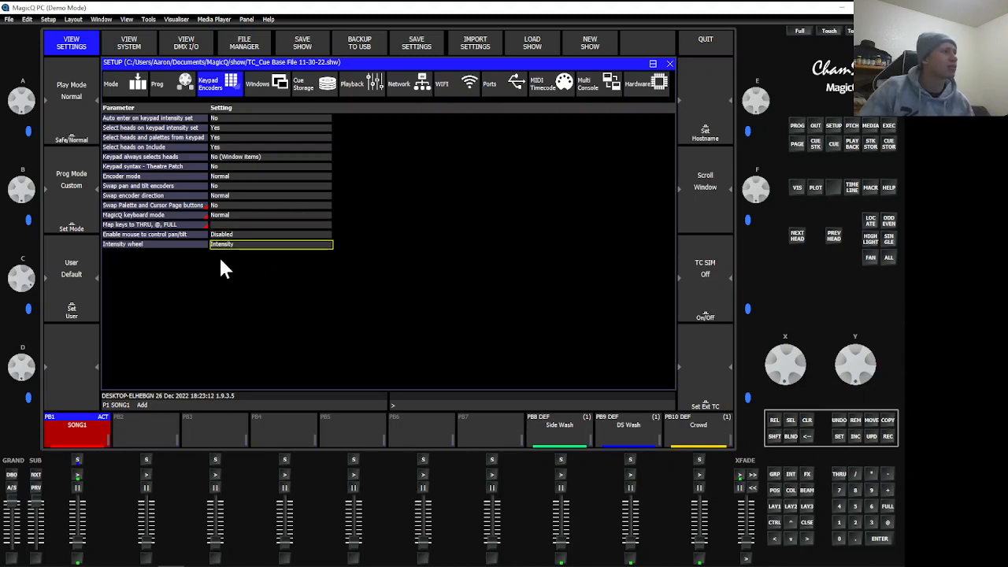
{"action": "scroll", "coordinate": [220, 259], "scroll_direction": "up", "scroll_amount": 5}
{"action": "scroll", "coordinate": [220, 259], "scroll_direction": "down", "scroll_amount": 5}
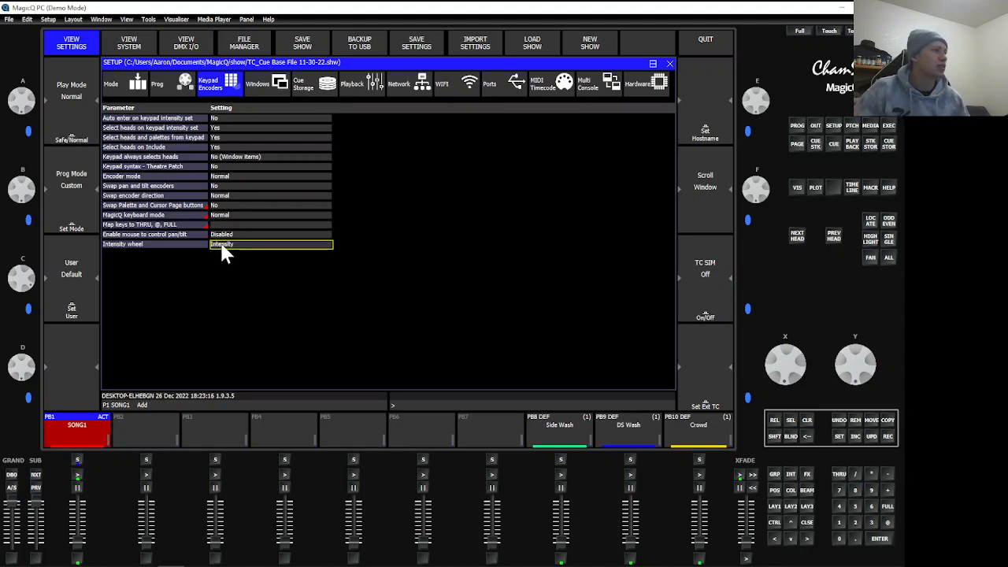
{"action": "left_click", "coordinate": [221, 245]}
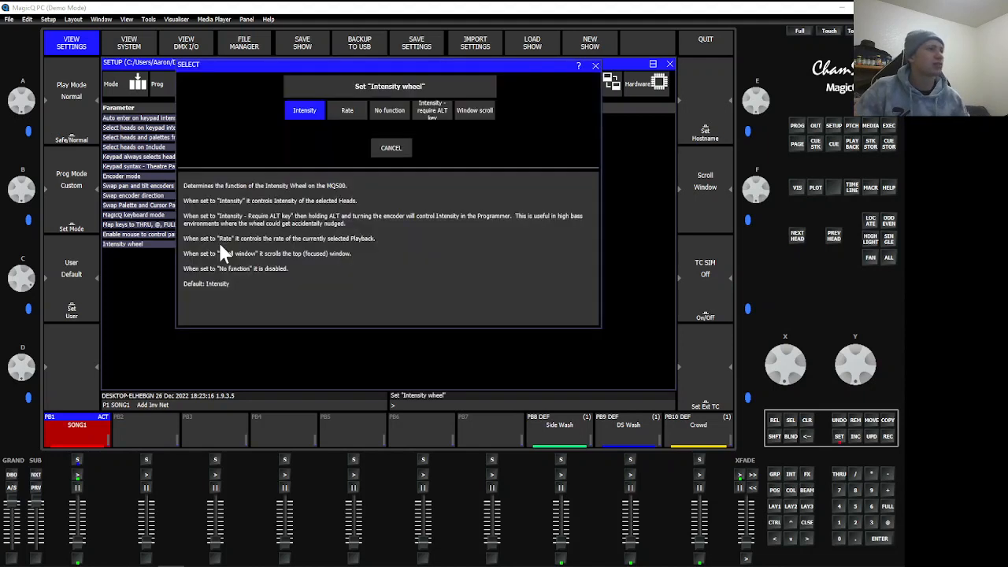
{"action": "left_click", "coordinate": [393, 145]}
{"action": "key", "text": "Up"}
{"action": "key", "text": "Up"}
{"action": "key", "text": "Up"}
{"action": "key", "text": "Up"}
{"action": "key", "text": "Up"}
{"action": "key", "text": "Up"}
{"action": "key", "text": "Up"}
{"action": "key", "text": "Up"}
{"action": "key", "text": "Up"}
{"action": "key", "text": "Up"}
{"action": "key", "text": "Up"}
{"action": "key", "text": "Up"}
{"action": "key", "text": "Up"}
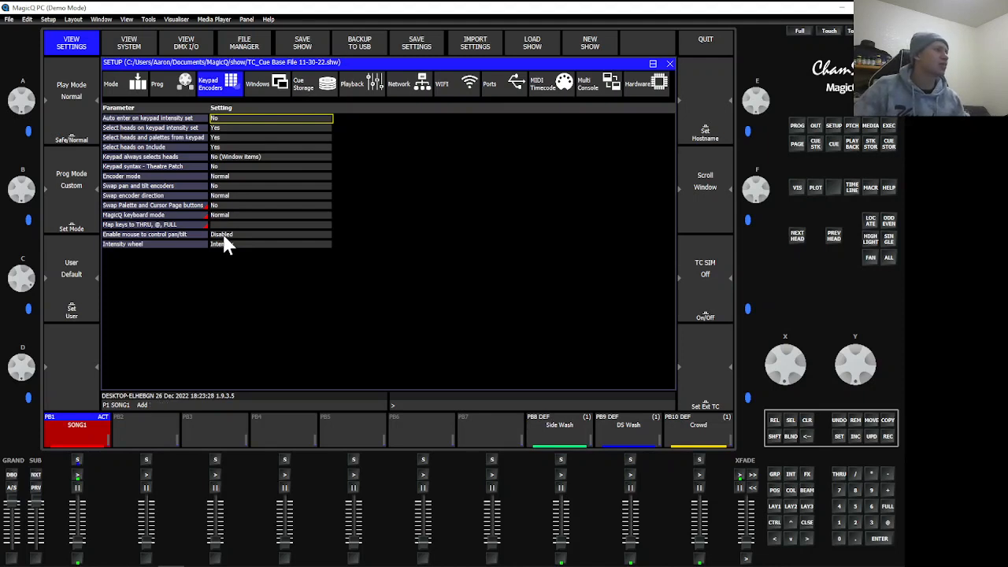
Look through the Windows settings in Setup, from Colour scheme down to Message Window.
{"action": "left_click", "coordinate": [272, 87]}
{"action": "scroll", "coordinate": [317, 202], "scroll_direction": "down", "scroll_amount": 15}
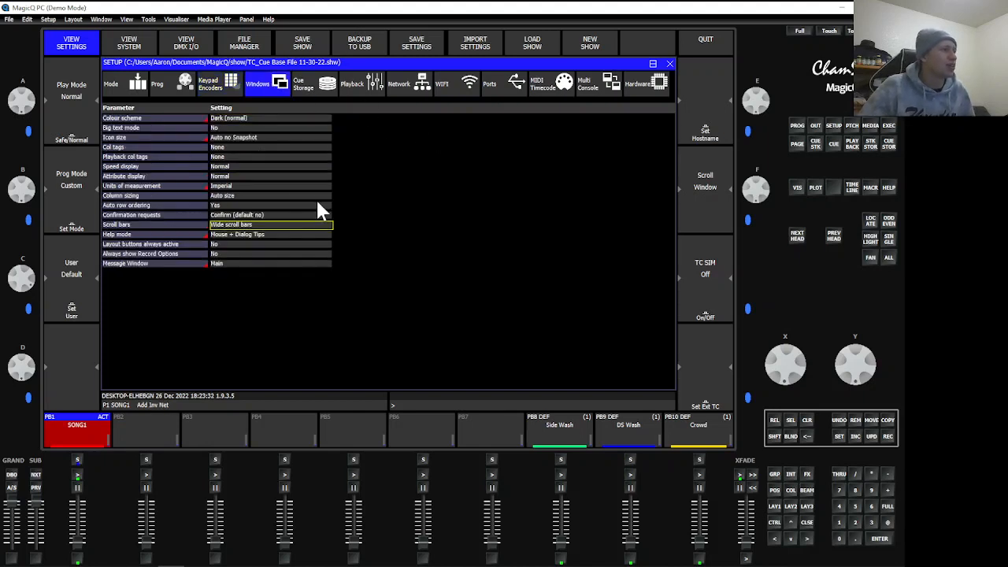
{"action": "scroll", "coordinate": [315, 206], "scroll_direction": "up", "scroll_amount": 15}
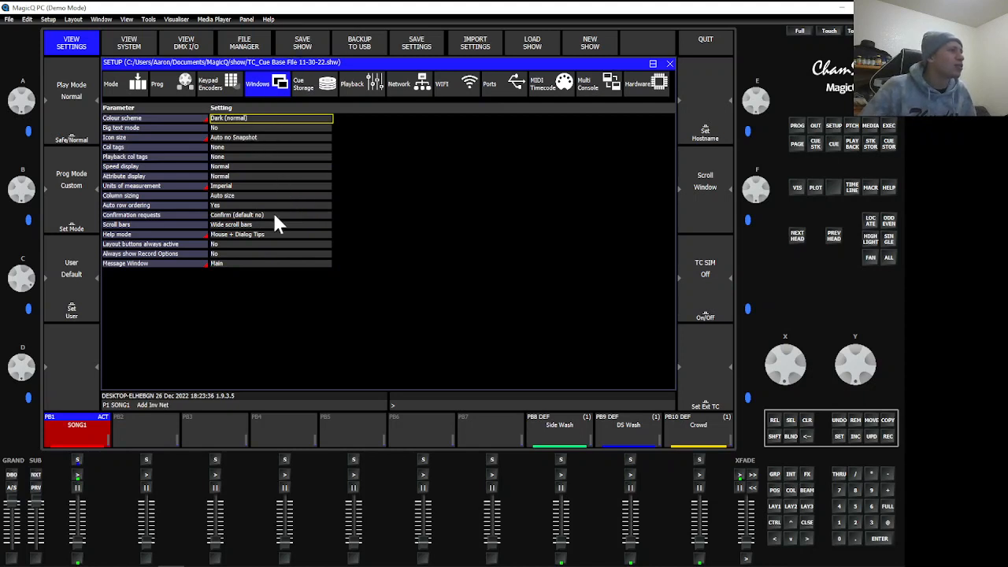
Set Group Cues to Prefer Group Cues in the Cue Storage settings.
{"action": "left_click", "coordinate": [311, 90]}
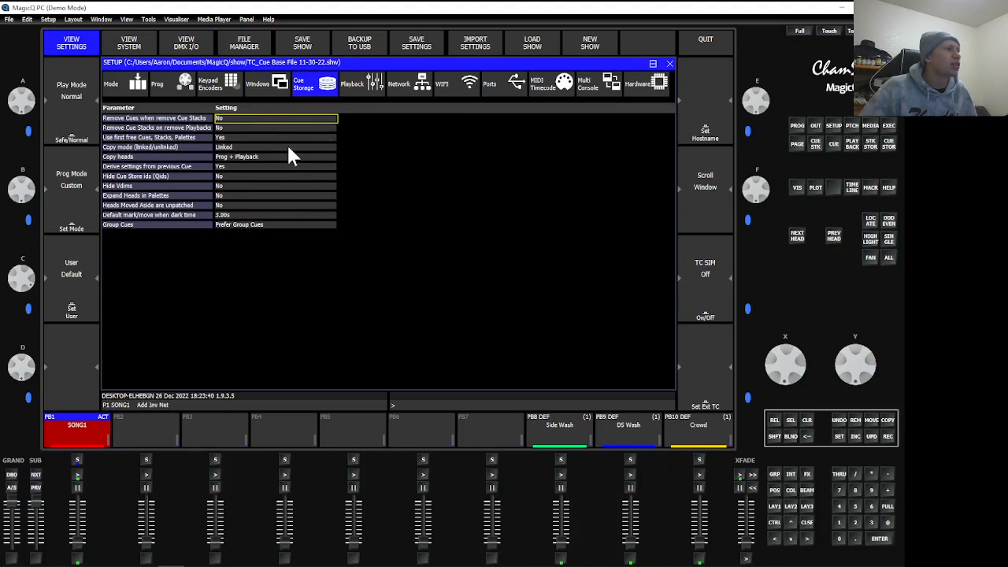
{"action": "left_click", "coordinate": [263, 223]}
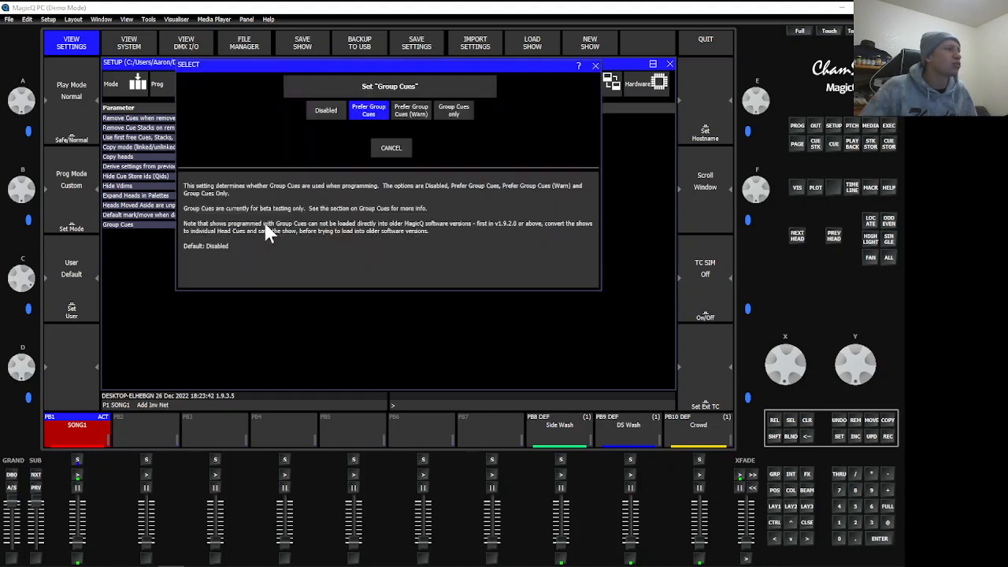
{"action": "left_click", "coordinate": [368, 110]}
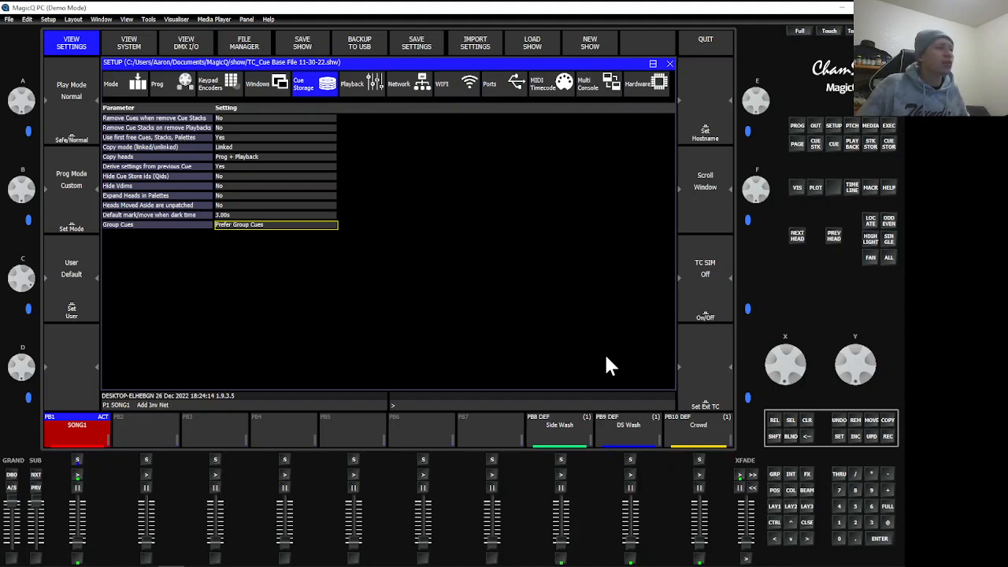
Recall layout 1 to view the groups and palettes, and return to the Cue Storage settings.
{"action": "left_click", "coordinate": [773, 506]}
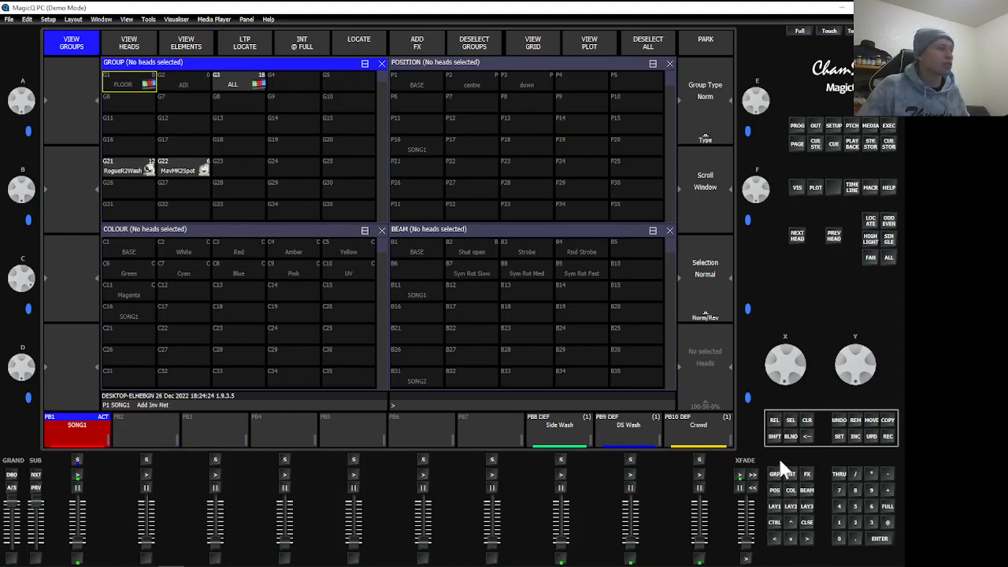
{"action": "left_click", "coordinate": [833, 127]}
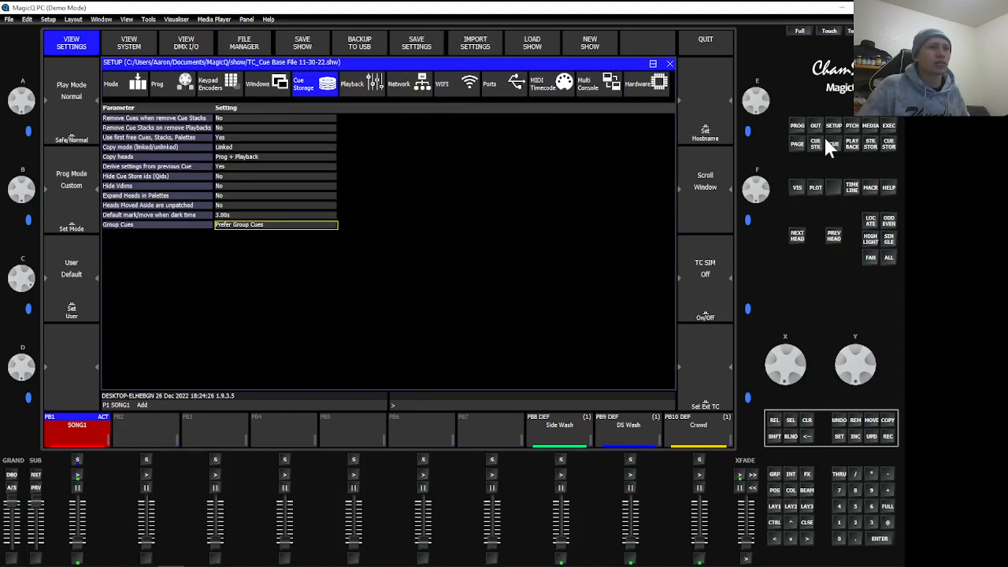
Review the Cue Storage parameters and keep Group Cues on Prefer Group Cues.
{"action": "scroll", "coordinate": [304, 241], "scroll_direction": "up", "scroll_amount": 10}
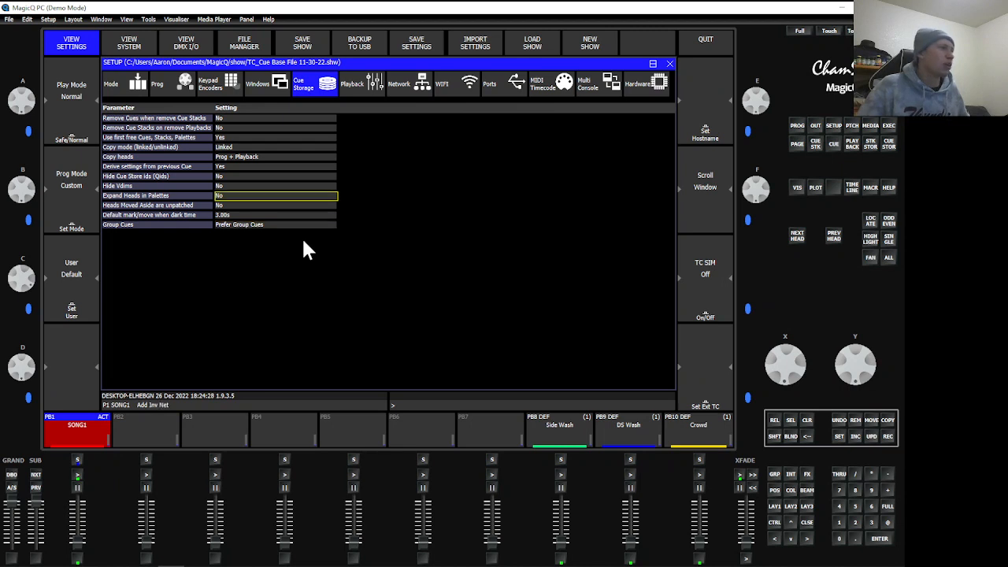
{"action": "scroll", "coordinate": [286, 214], "scroll_direction": "up", "scroll_amount": 1}
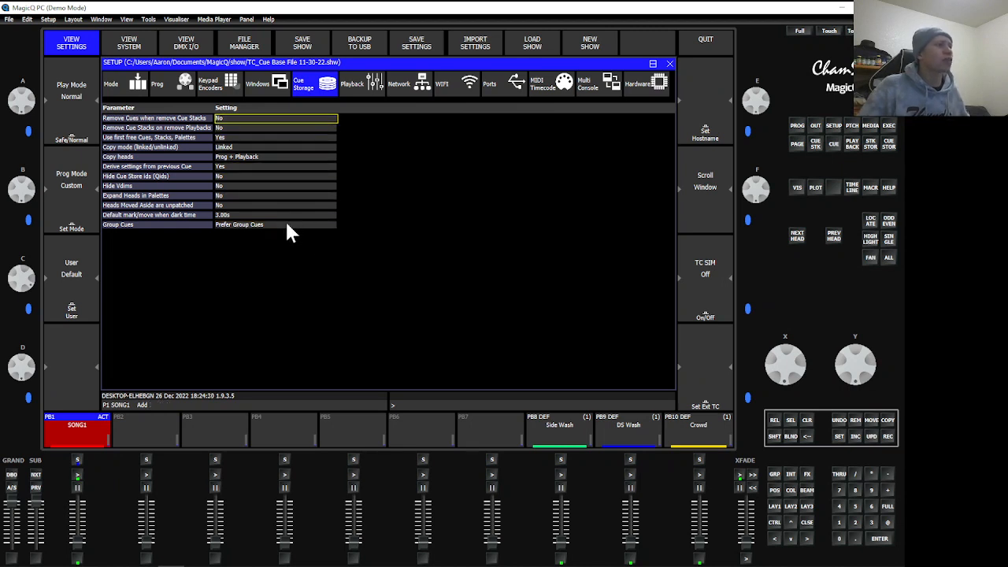
{"action": "scroll", "coordinate": [285, 219], "scroll_direction": "down", "scroll_amount": 6}
{"action": "scroll", "coordinate": [285, 219], "scroll_direction": "down", "scroll_amount": 5}
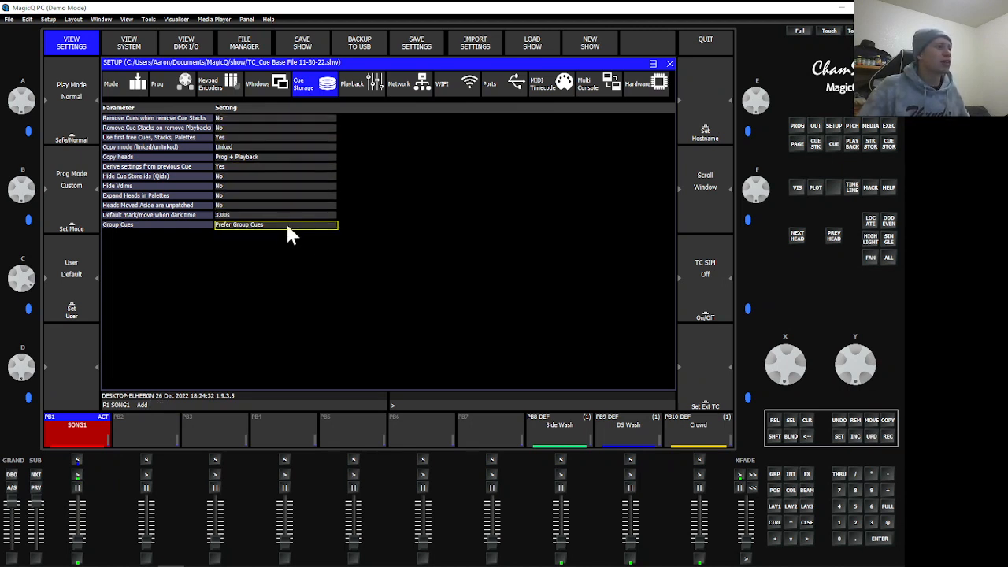
{"action": "left_click", "coordinate": [288, 227]}
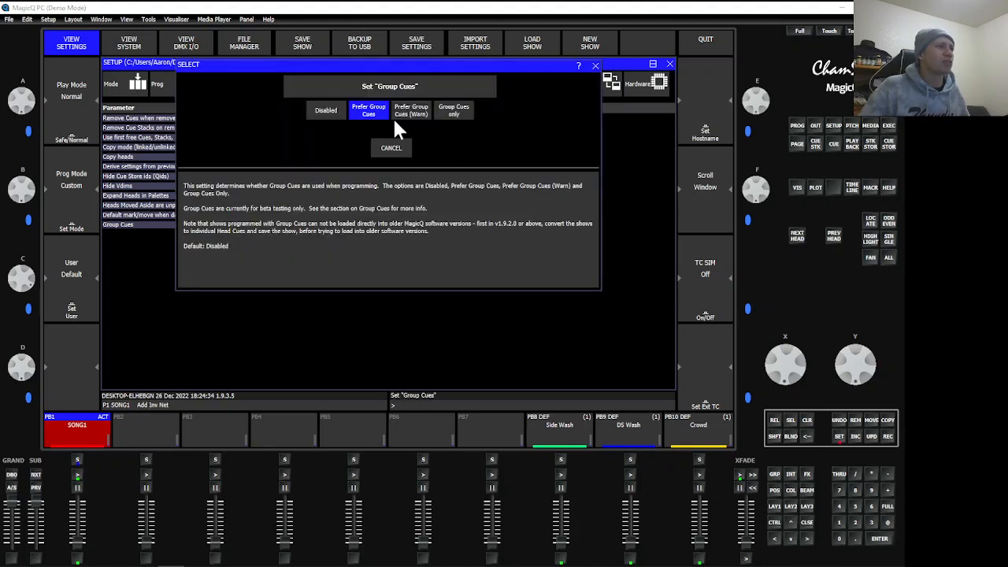
{"action": "left_click", "coordinate": [371, 109]}
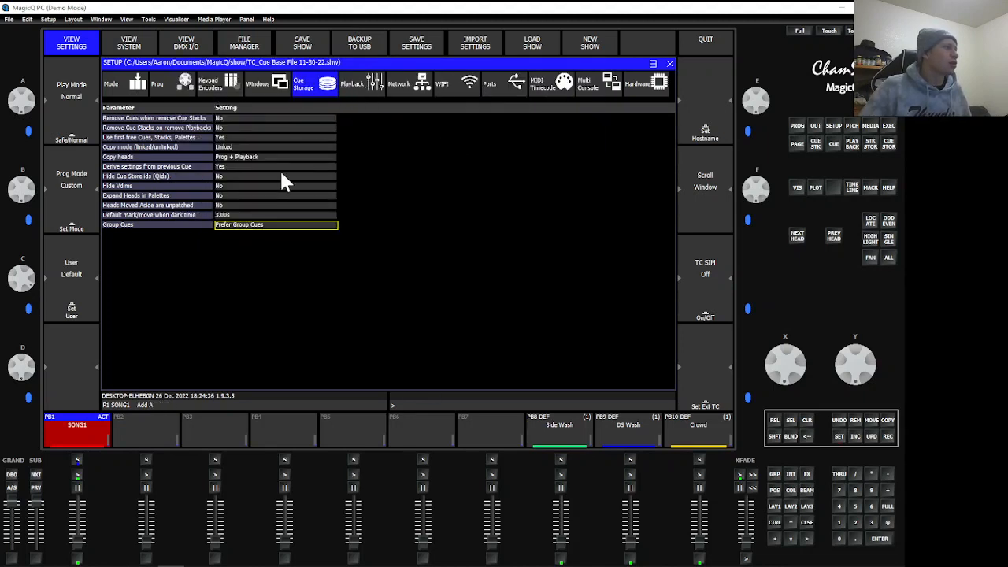
Read the Hide Vdims option without changing it, and examine the patched heads' names, tags, head numbers and DMX addresses.
{"action": "left_click", "coordinate": [219, 187]}
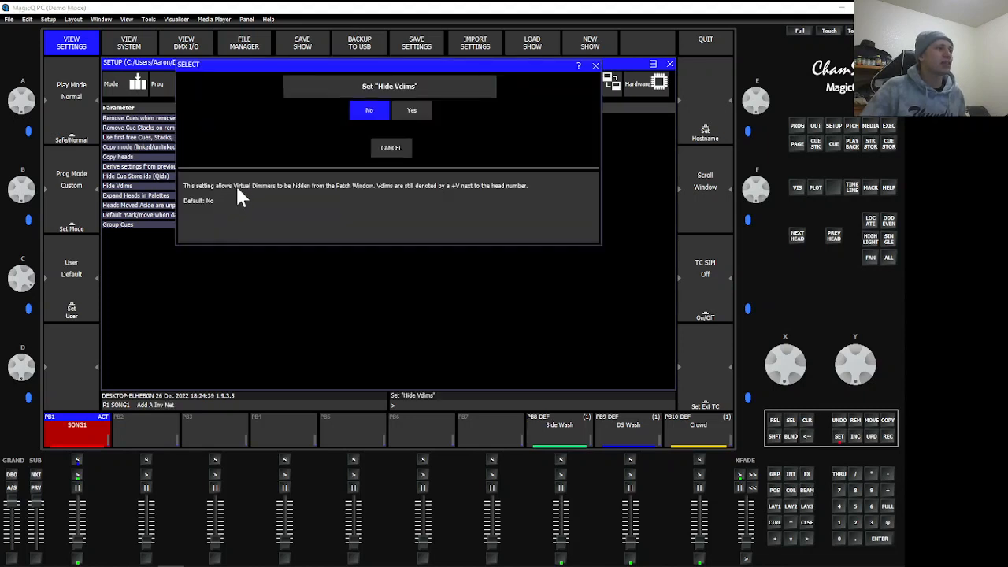
{"action": "left_click", "coordinate": [385, 152]}
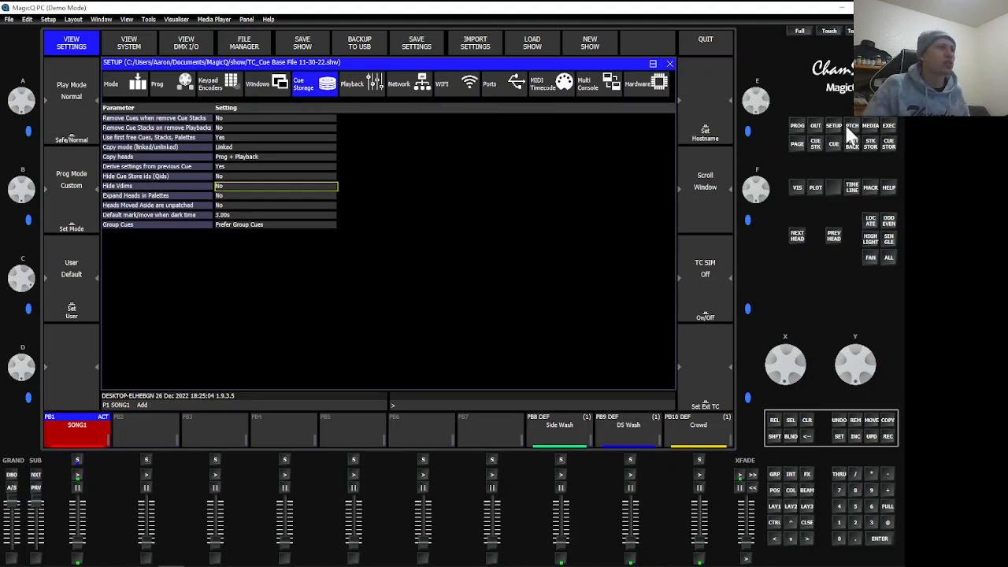
{"action": "left_click", "coordinate": [851, 128]}
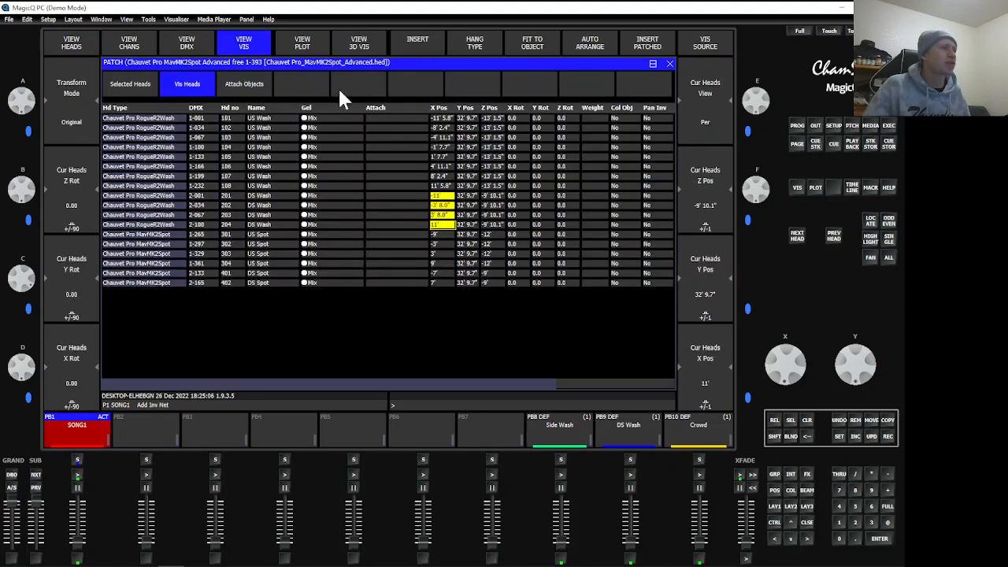
{"action": "left_click", "coordinate": [73, 44]}
{"action": "left_click_drag", "start_coordinate": [295, 119], "coordinate": [291, 292]}
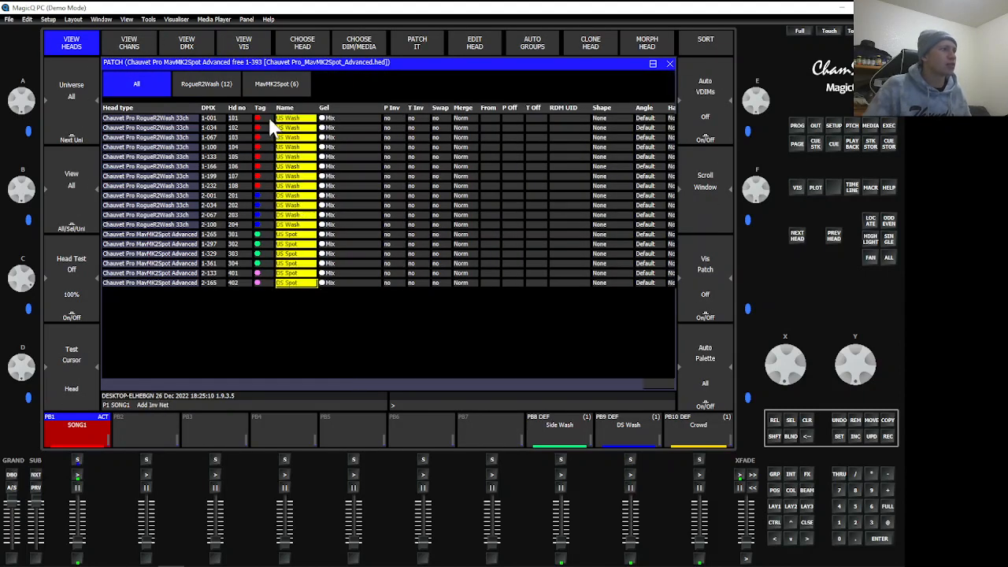
{"action": "left_click_drag", "start_coordinate": [269, 122], "coordinate": [268, 358]}
{"action": "left_click_drag", "start_coordinate": [233, 120], "coordinate": [263, 326]}
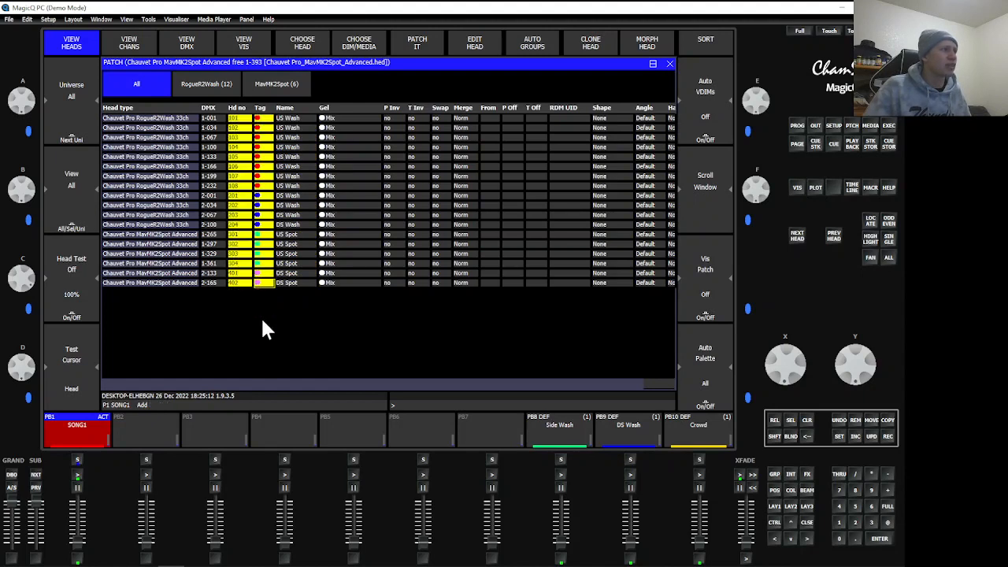
{"action": "left_click_drag", "start_coordinate": [218, 123], "coordinate": [231, 360]}
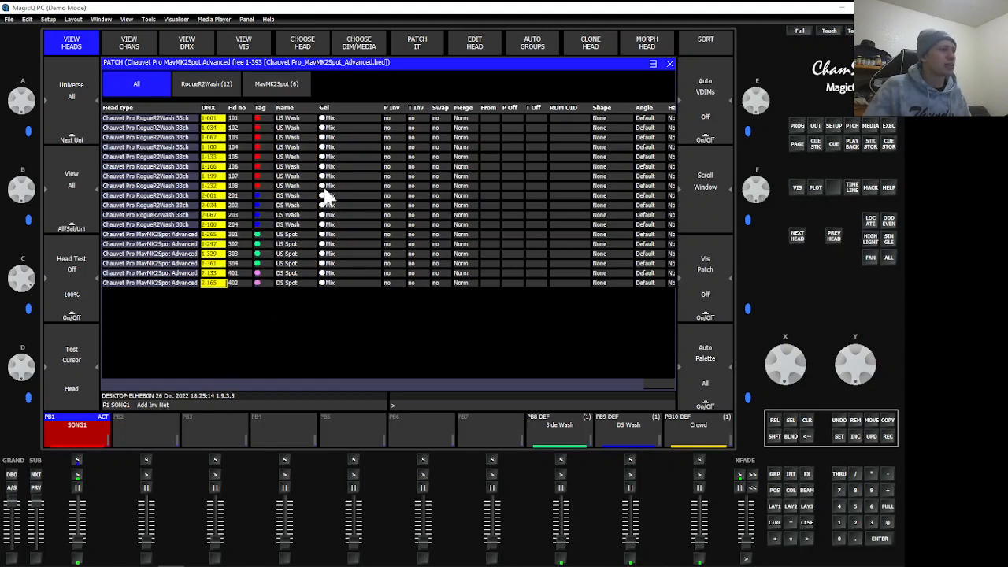
{"action": "left_click", "coordinate": [221, 189]}
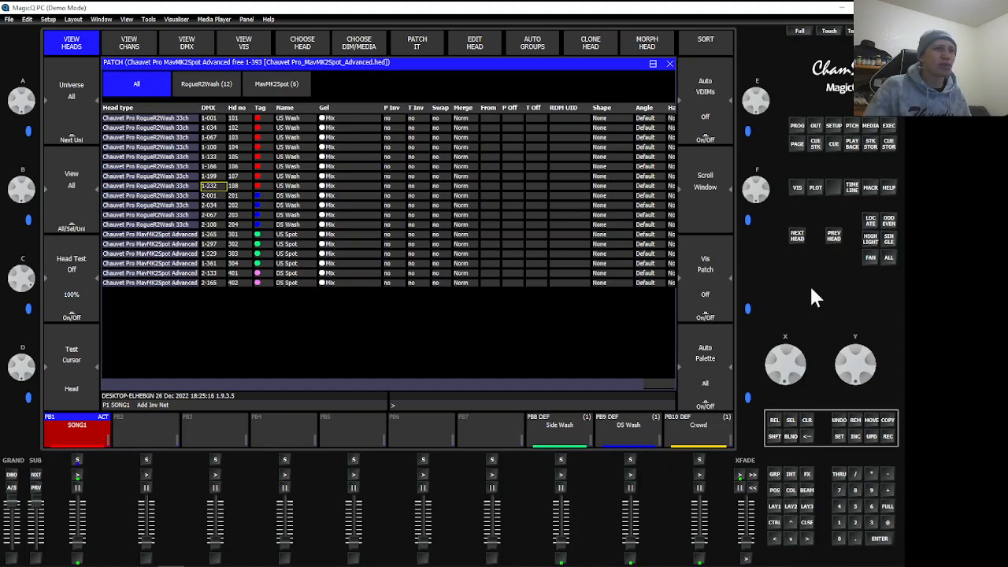
Return to the Cue Storage settings and read the Expand Heads in Palettes and Default mark/move when dark time options without changing them.
{"action": "left_click", "coordinate": [834, 126]}
{"action": "left_click", "coordinate": [231, 186]}
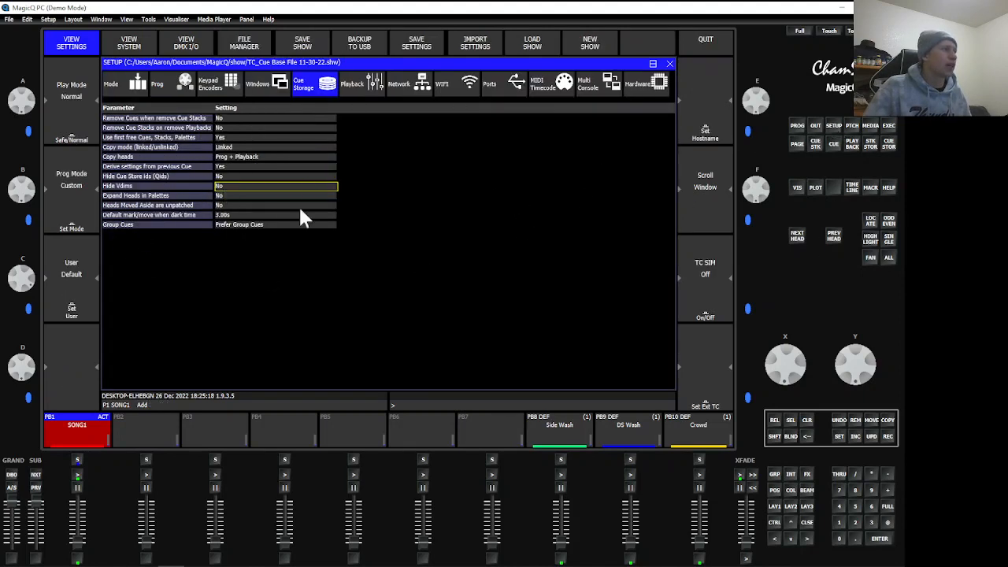
{"action": "left_click", "coordinate": [229, 196]}
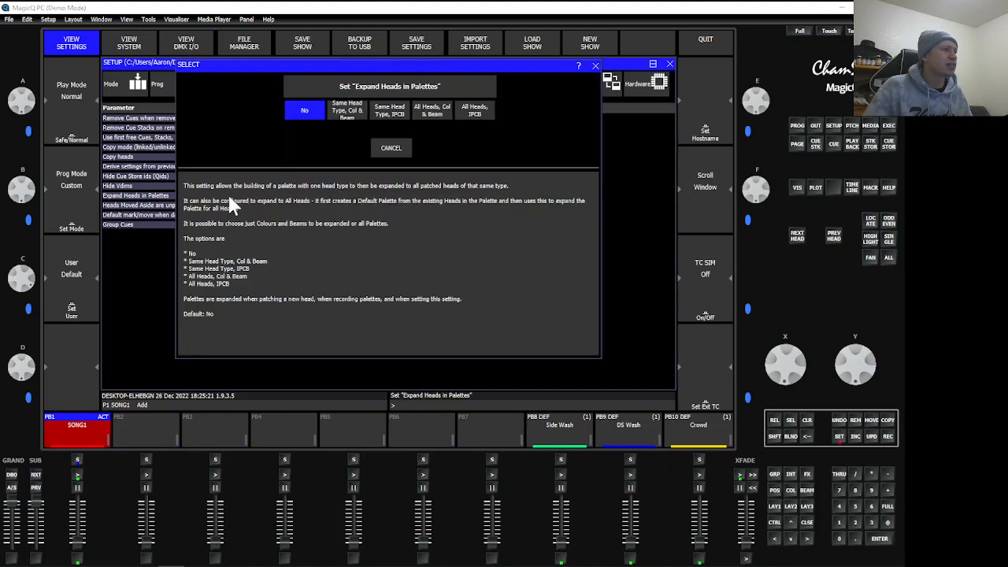
{"action": "left_click", "coordinate": [391, 151]}
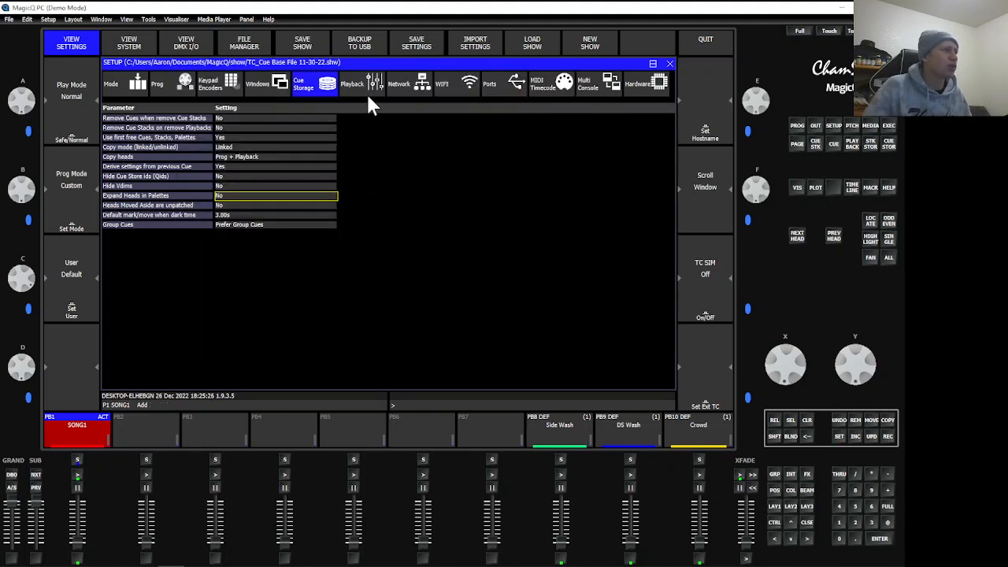
{"action": "left_click", "coordinate": [286, 217]}
{"action": "left_click", "coordinate": [286, 217]}
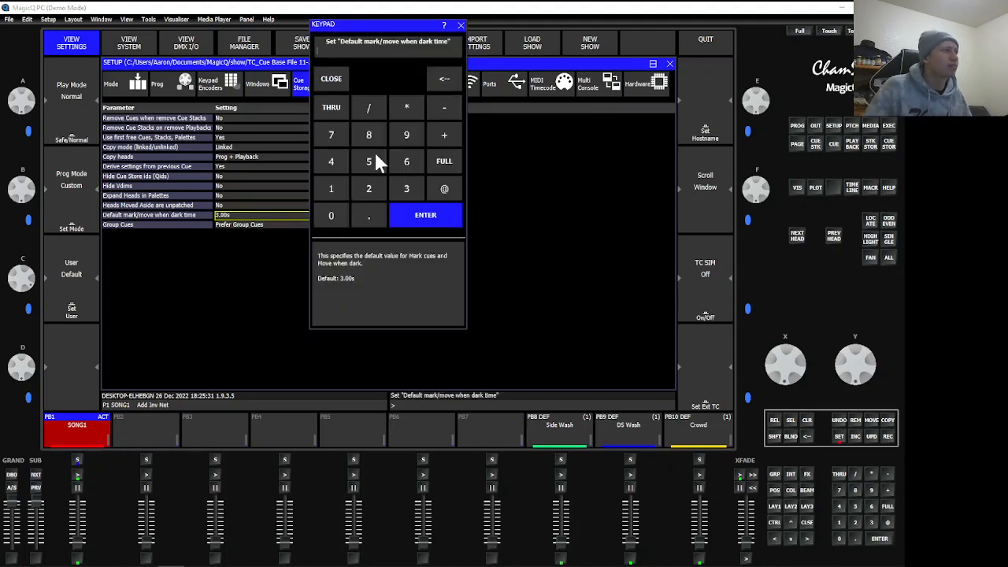
{"action": "left_click", "coordinate": [461, 25]}
Read the Playback Go/Pause use Exec Grid options in the Playback settings without changing them.
{"action": "left_click", "coordinate": [370, 83]}
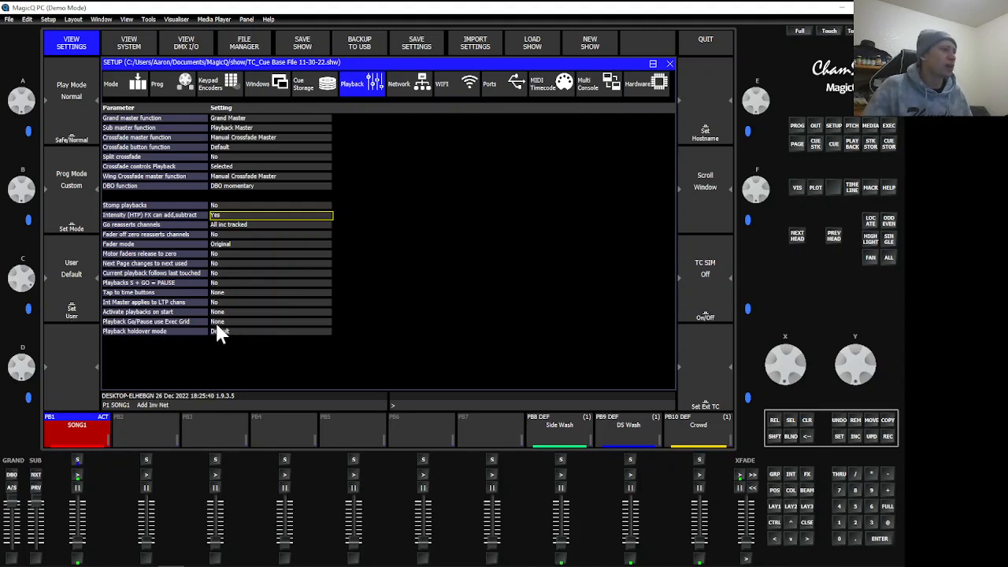
{"action": "left_click", "coordinate": [262, 322]}
{"action": "left_click", "coordinate": [261, 321]}
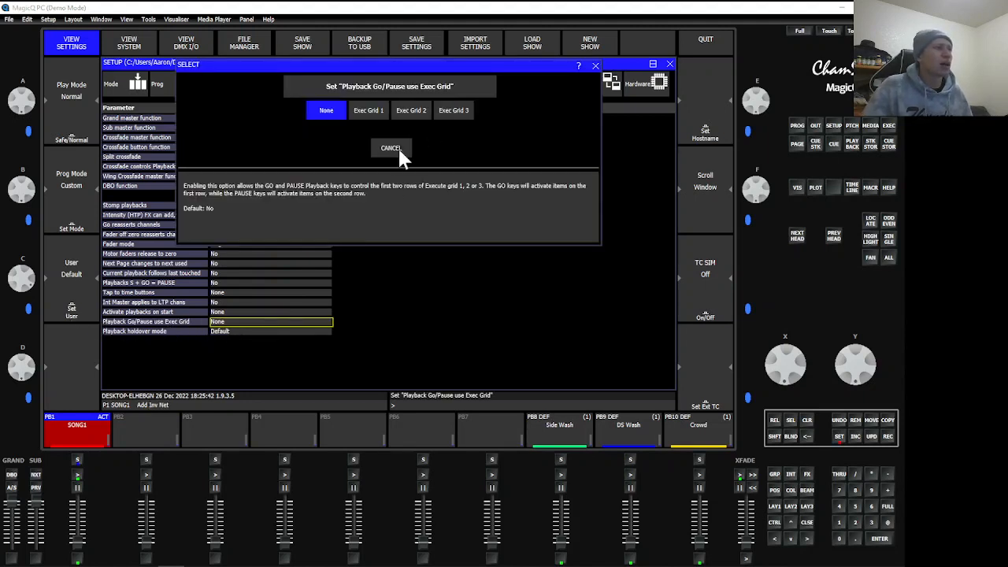
{"action": "left_click", "coordinate": [398, 148]}
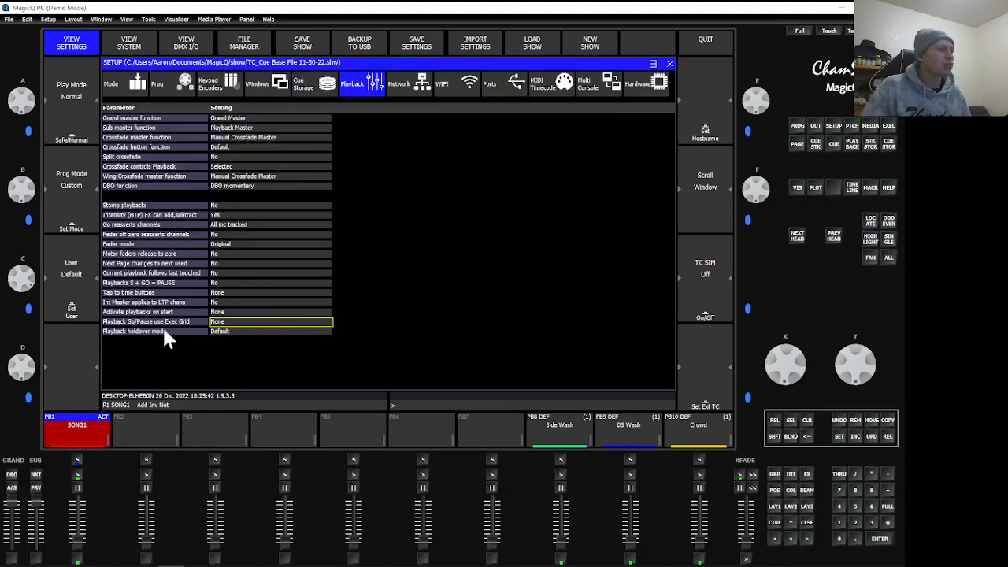
Read the Go uses Exec Grid 1 option in the Side Wash cue stack's button options without changing it.
{"action": "left_click", "coordinate": [567, 440]}
{"action": "left_click", "coordinate": [573, 431]}
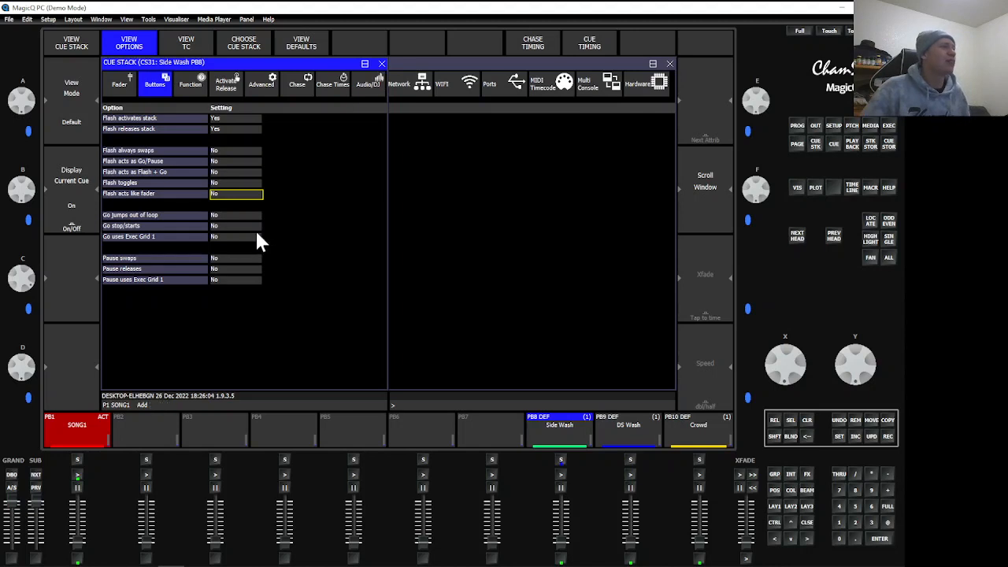
{"action": "left_click", "coordinate": [233, 236]}
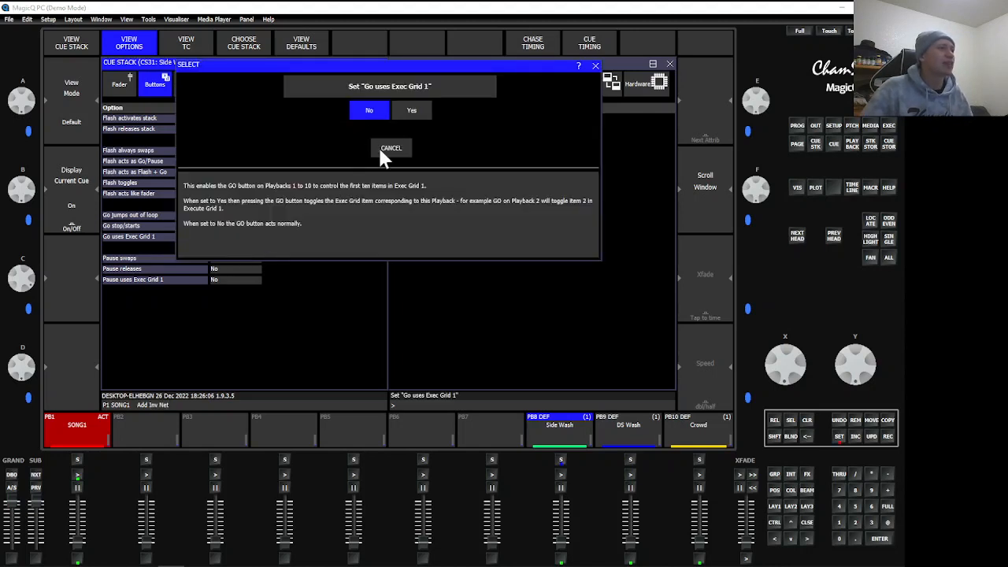
{"action": "left_click", "coordinate": [381, 150]}
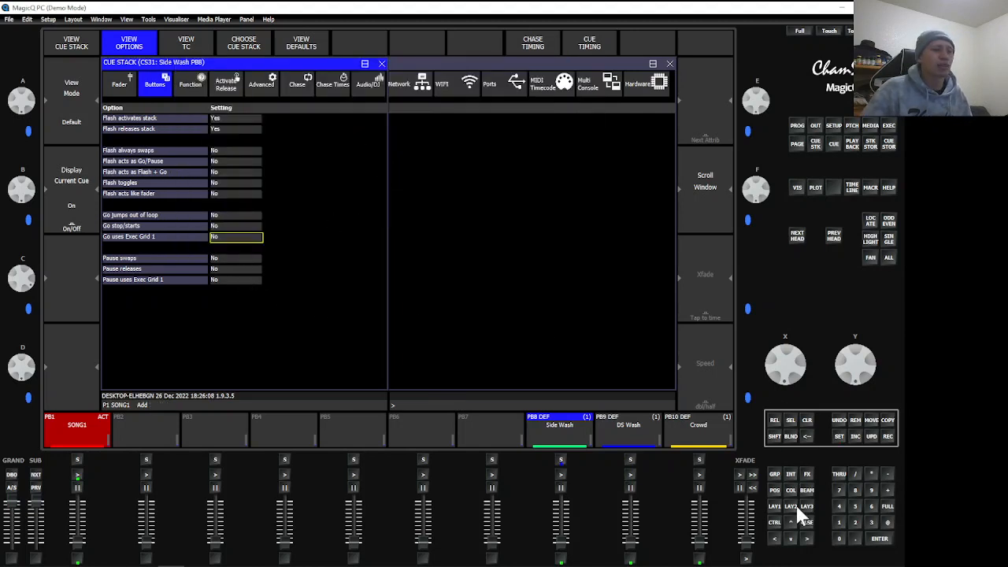
Define a grid 10 wide and 2 high on page 2 of the Execute window.
{"action": "left_click", "coordinate": [886, 126]}
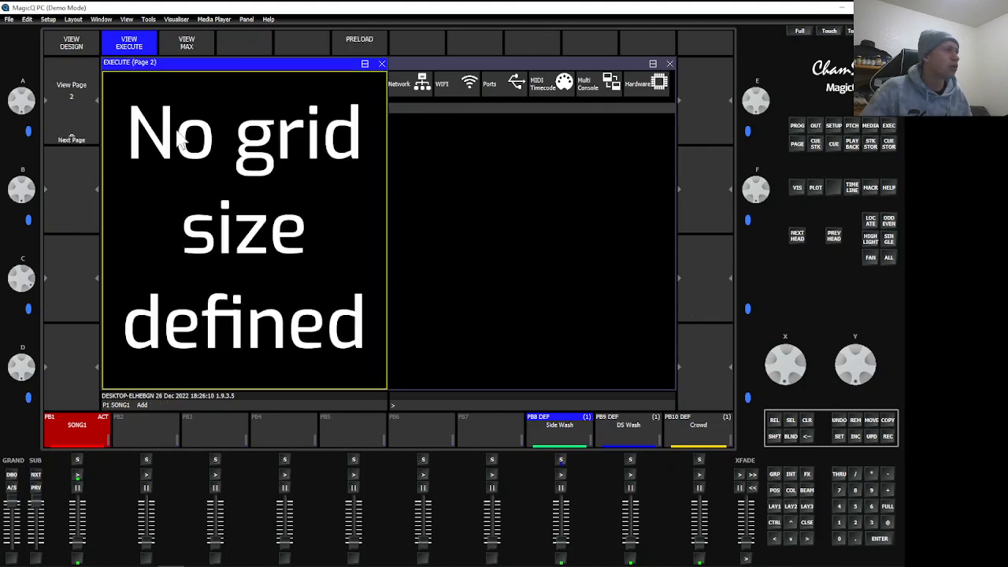
{"action": "left_click", "coordinate": [54, 36]}
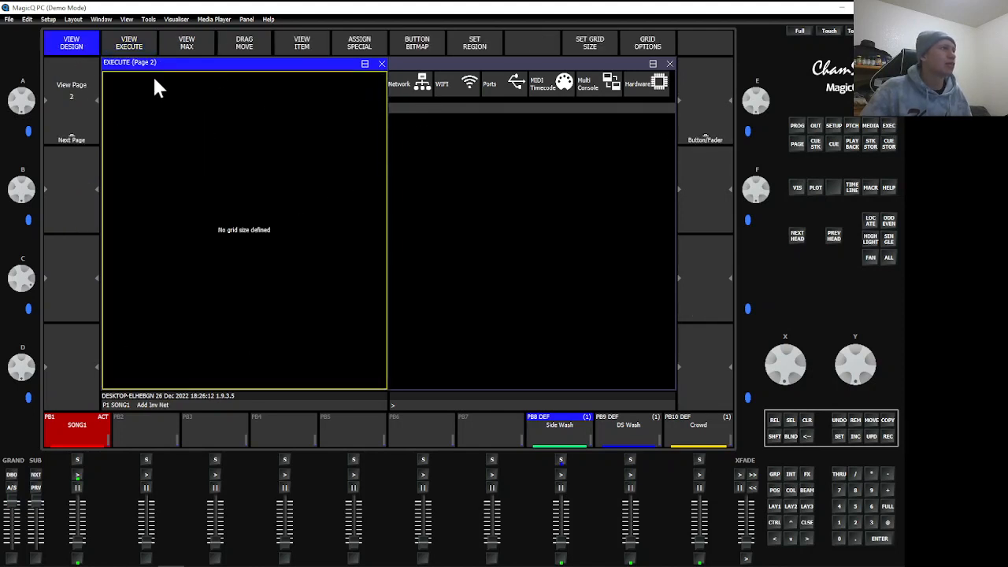
{"action": "left_click", "coordinate": [577, 46]}
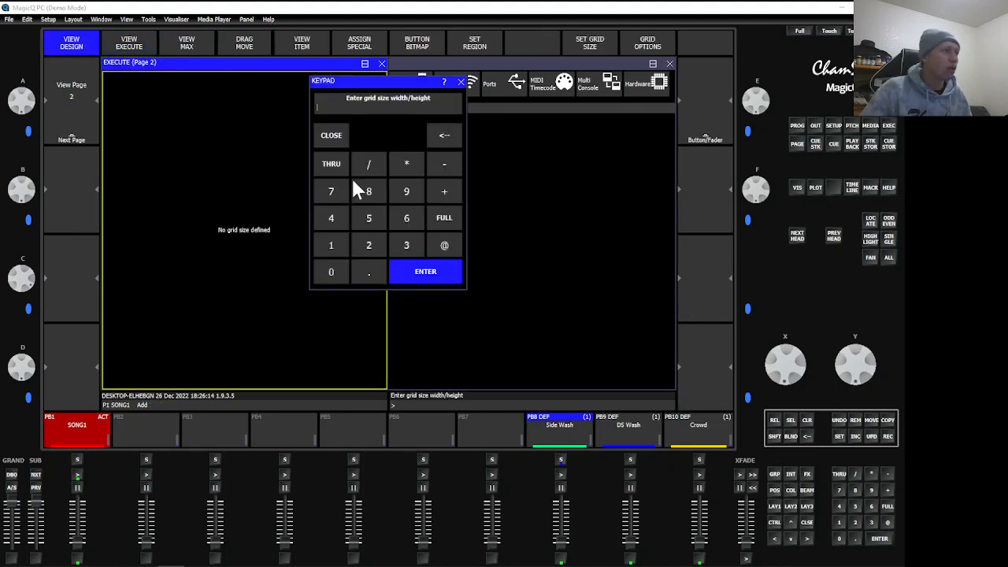
{"action": "left_click", "coordinate": [331, 246]}
{"action": "left_click", "coordinate": [333, 275]}
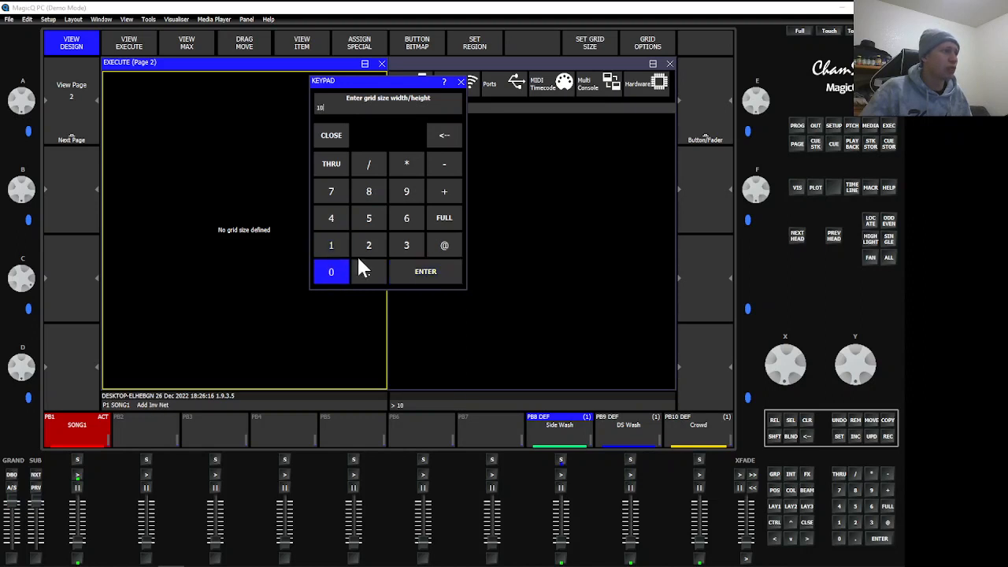
{"action": "left_click", "coordinate": [368, 167]}
{"action": "left_click", "coordinate": [369, 245]}
{"action": "left_click", "coordinate": [426, 271]}
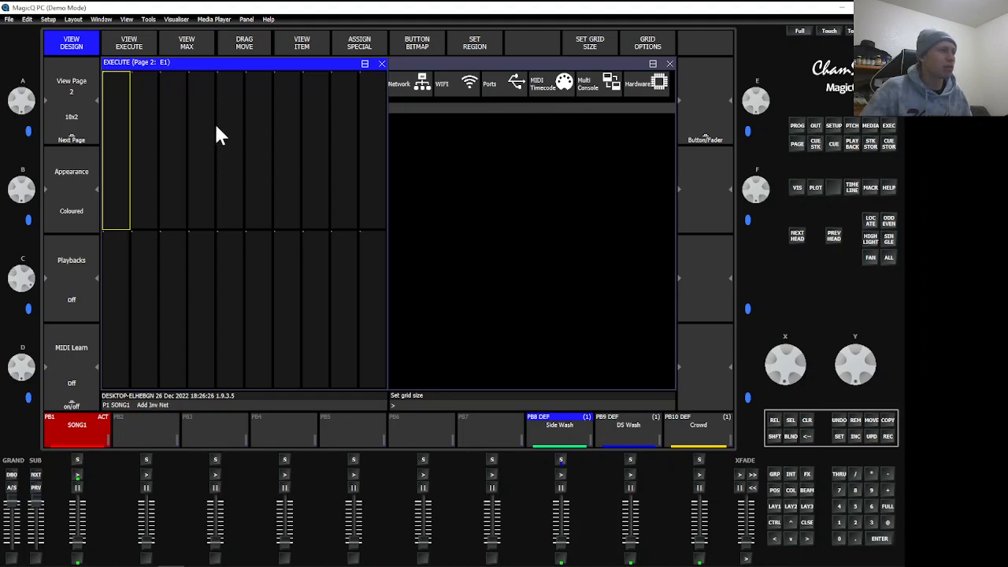
Check Execute pages 1 and 2, and remove the grid on page 2 by setting its size to 0/0.
{"action": "left_click", "coordinate": [129, 44]}
{"action": "left_click", "coordinate": [69, 47]}
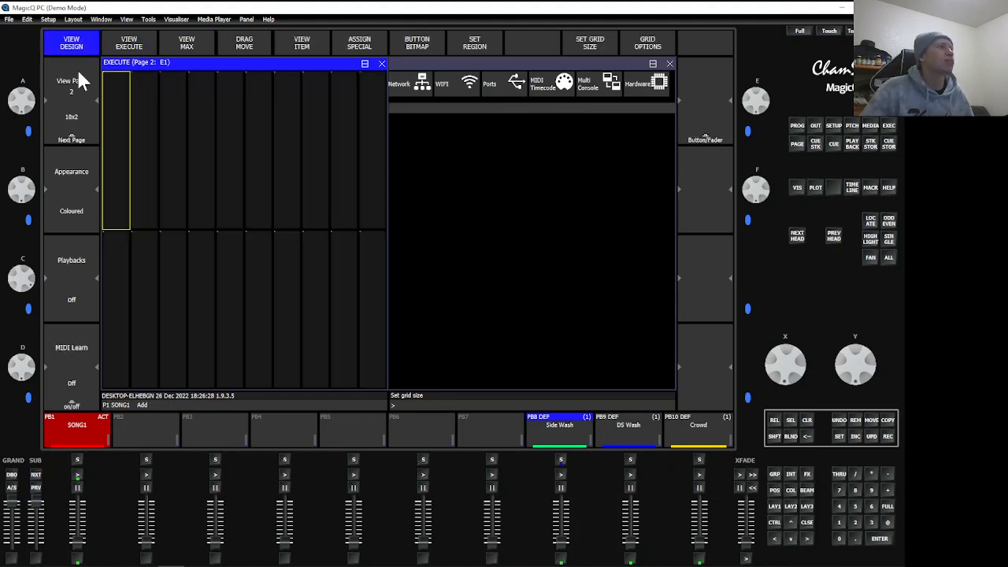
{"action": "left_click", "coordinate": [81, 85]}
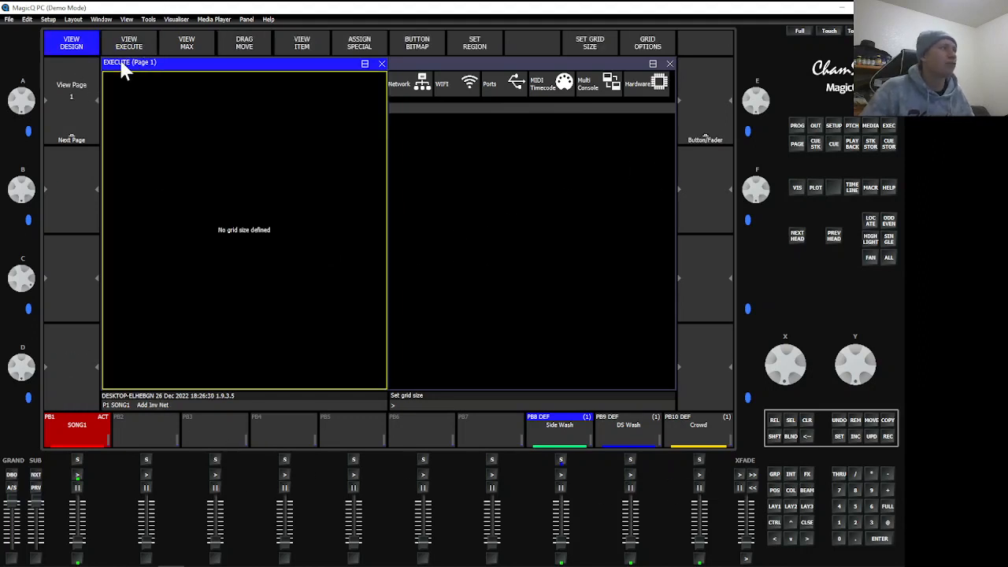
{"action": "left_click", "coordinate": [81, 104]}
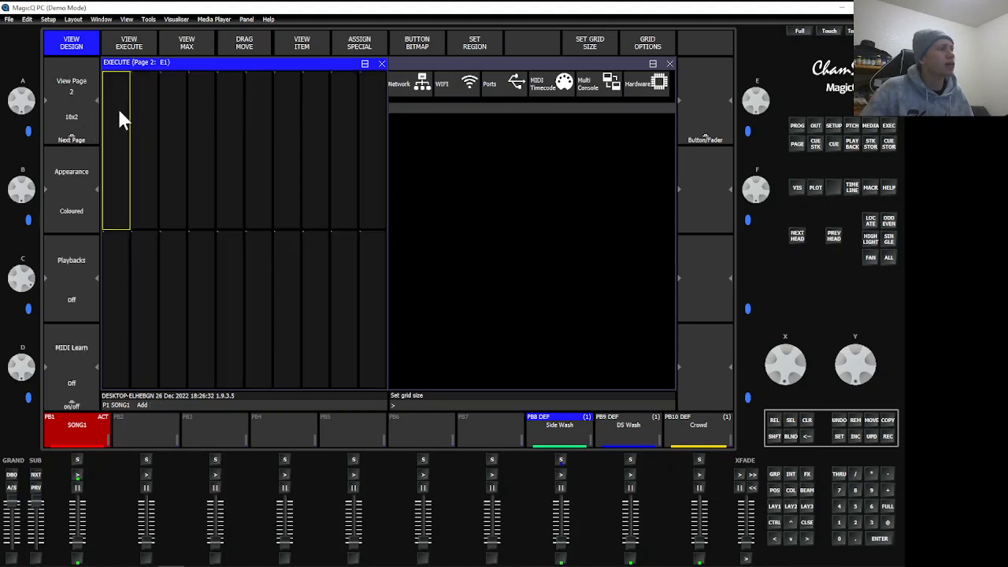
{"action": "left_click", "coordinate": [591, 50]}
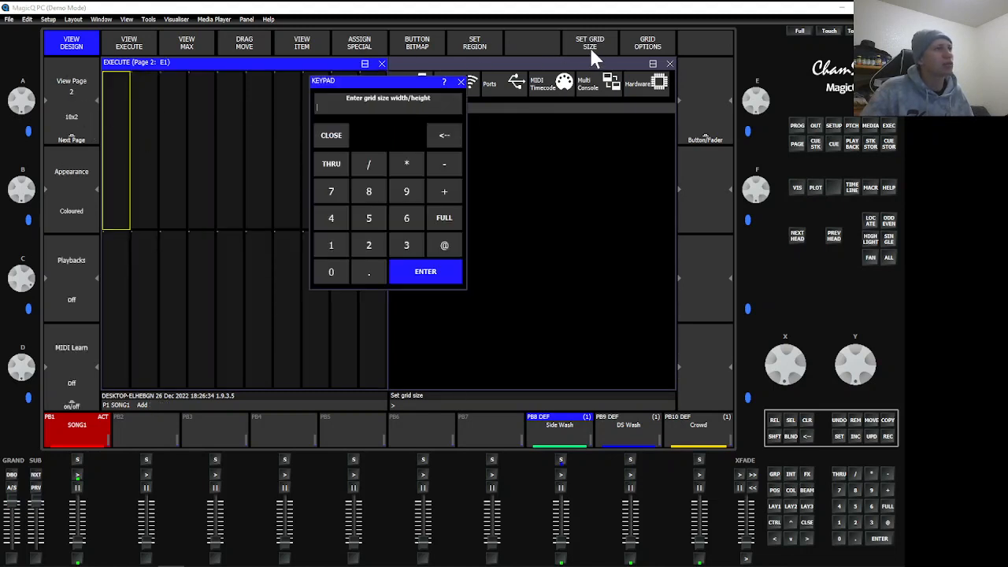
{"action": "left_click", "coordinate": [324, 272]}
{"action": "left_click", "coordinate": [370, 169]}
{"action": "left_click", "coordinate": [325, 276]}
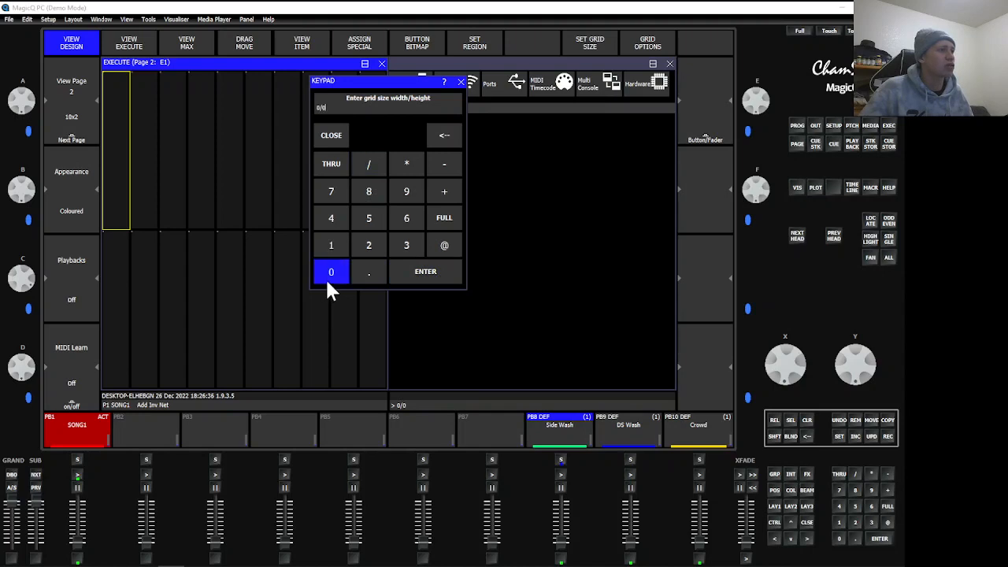
{"action": "left_click", "coordinate": [409, 277]}
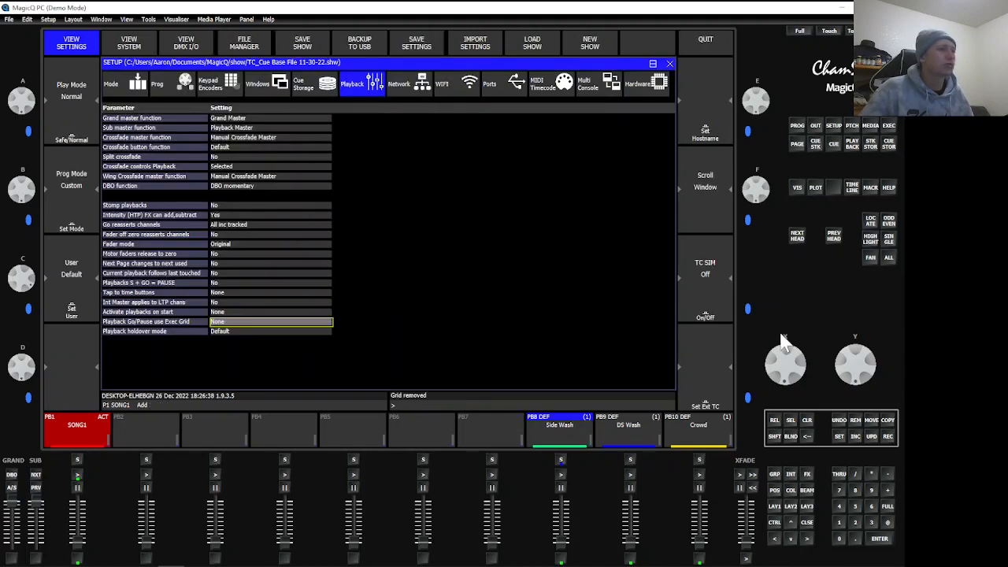
Define a grid 10 wide and 2 high on page 1 of the Execute window and switch it to execute view.
{"action": "left_click", "coordinate": [887, 123]}
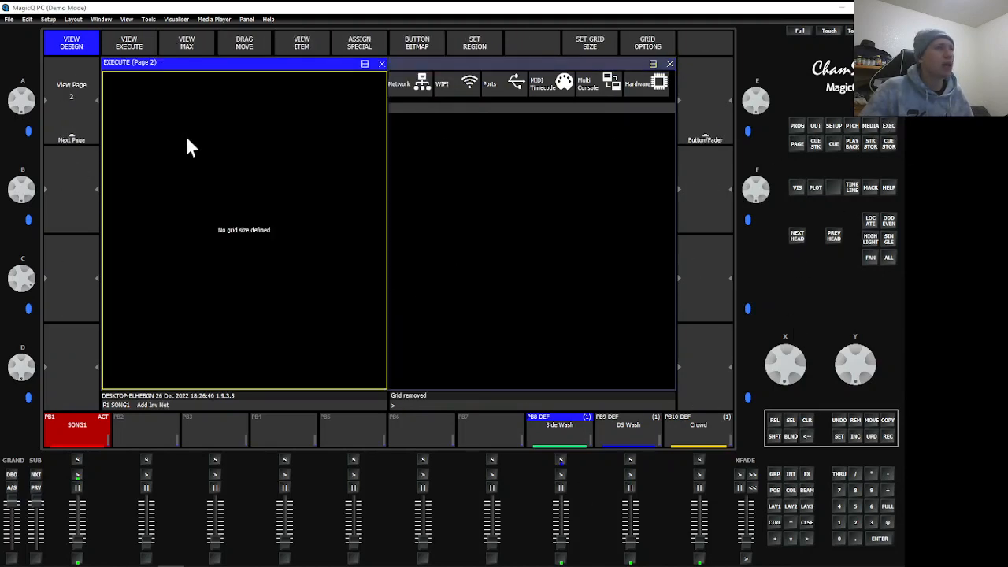
{"action": "left_click", "coordinate": [573, 46]}
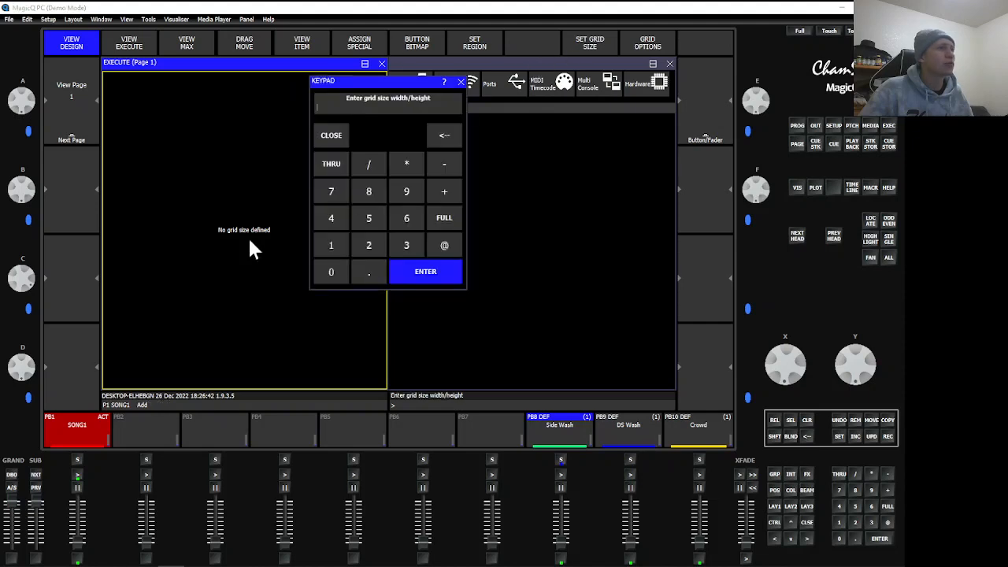
{"action": "left_click", "coordinate": [321, 248]}
{"action": "left_click", "coordinate": [327, 271]}
{"action": "left_click", "coordinate": [369, 163]}
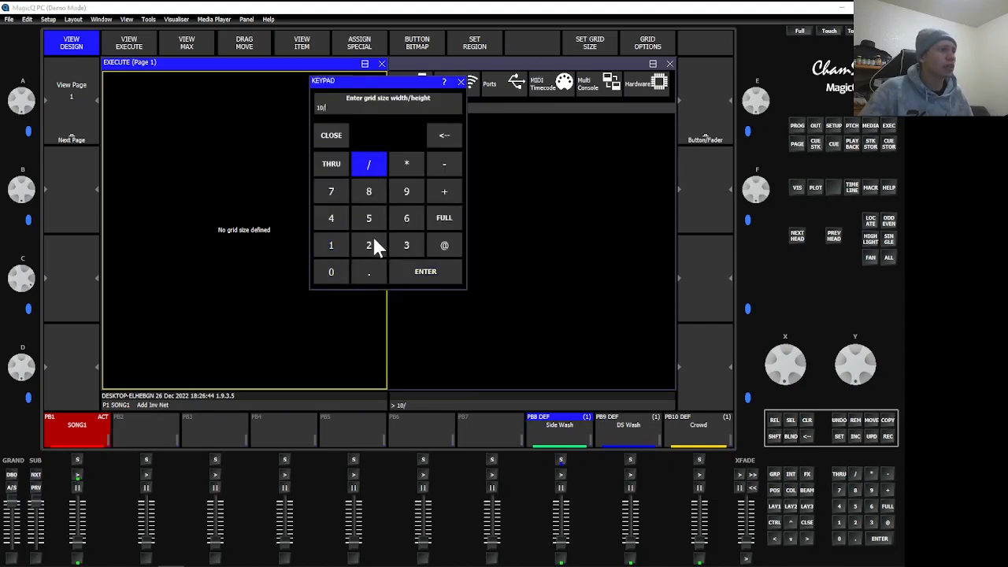
{"action": "left_click", "coordinate": [369, 244]}
{"action": "left_click", "coordinate": [425, 270]}
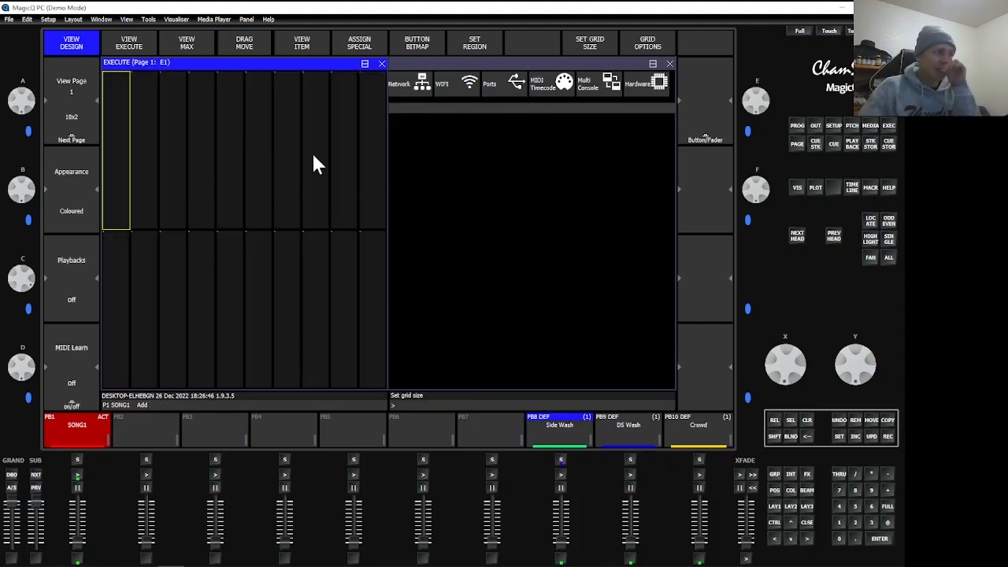
{"action": "left_click", "coordinate": [135, 52]}
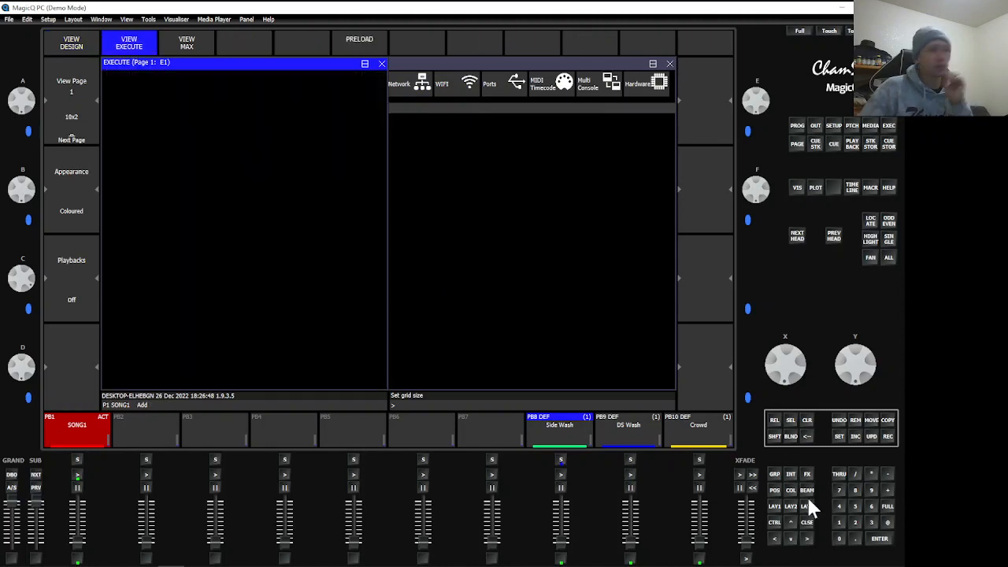
Save the show by running the SAVE ALL macro (M35), and make the SONG1 playback current.
{"action": "left_click", "coordinate": [791, 506]}
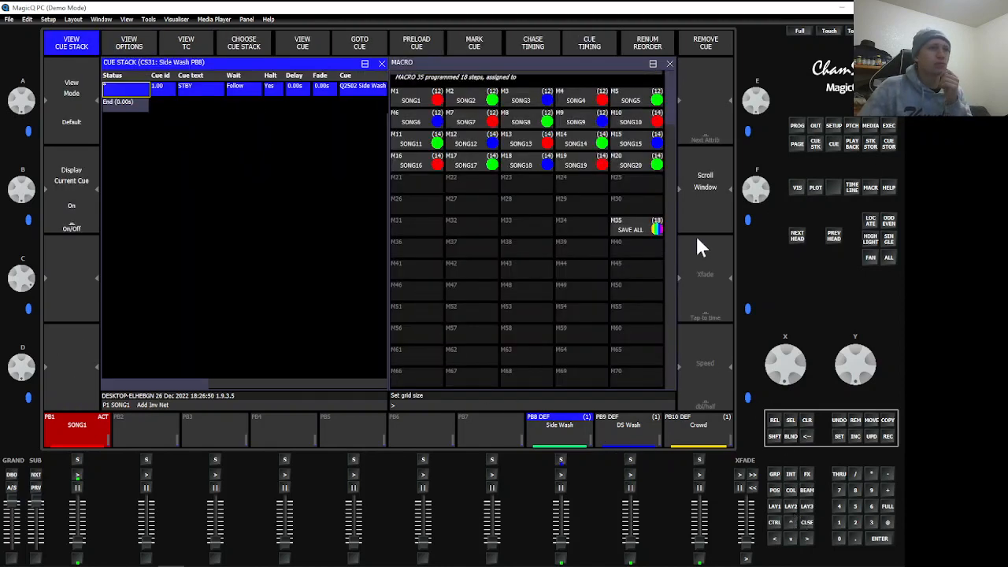
{"action": "left_click", "coordinate": [645, 223]}
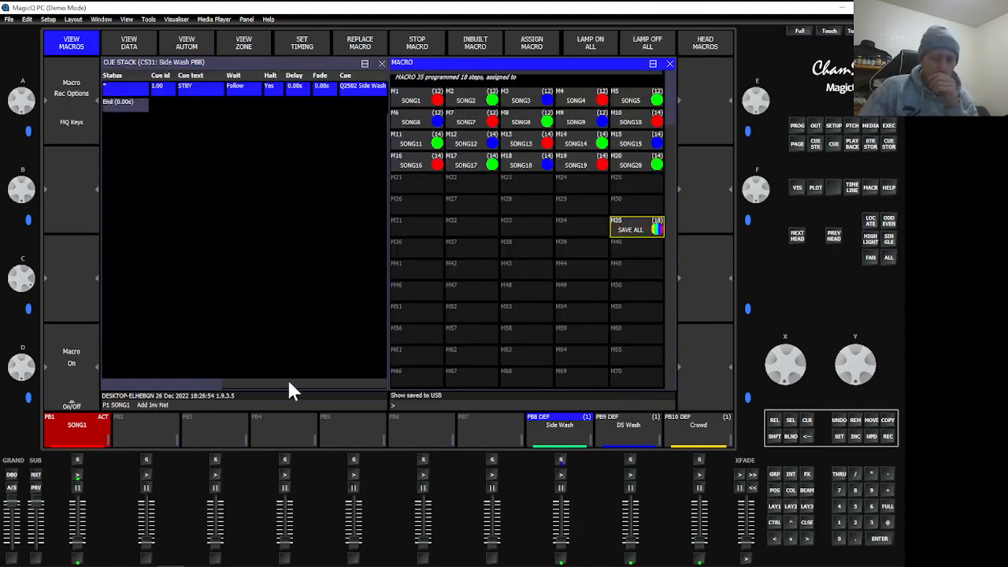
{"action": "left_click", "coordinate": [99, 431]}
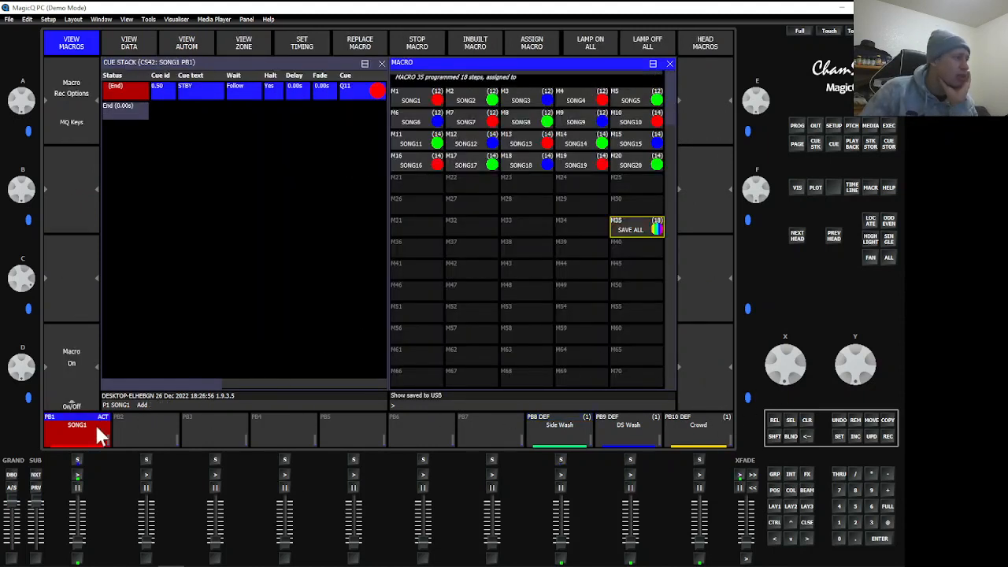
Look through the Network, WIFI and Ports categories of the Setup settings.
{"action": "left_click", "coordinate": [836, 128]}
{"action": "left_click", "coordinate": [401, 84]}
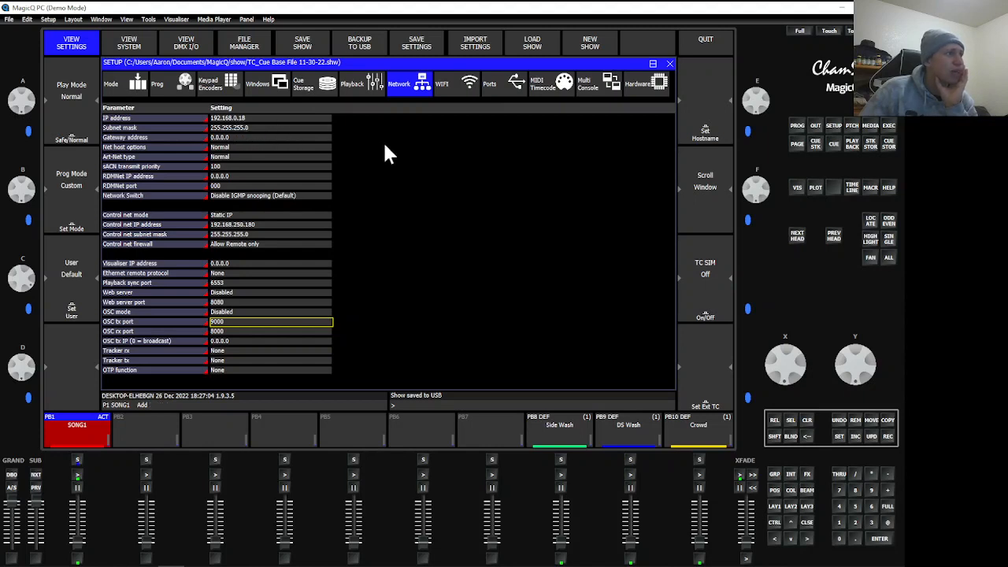
{"action": "left_click", "coordinate": [463, 83]}
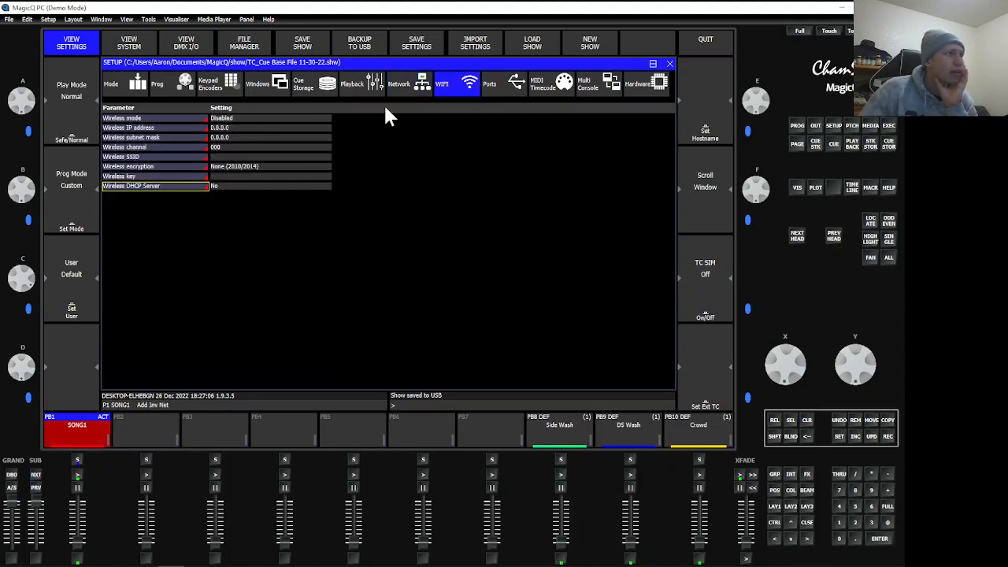
{"action": "left_click", "coordinate": [517, 89]}
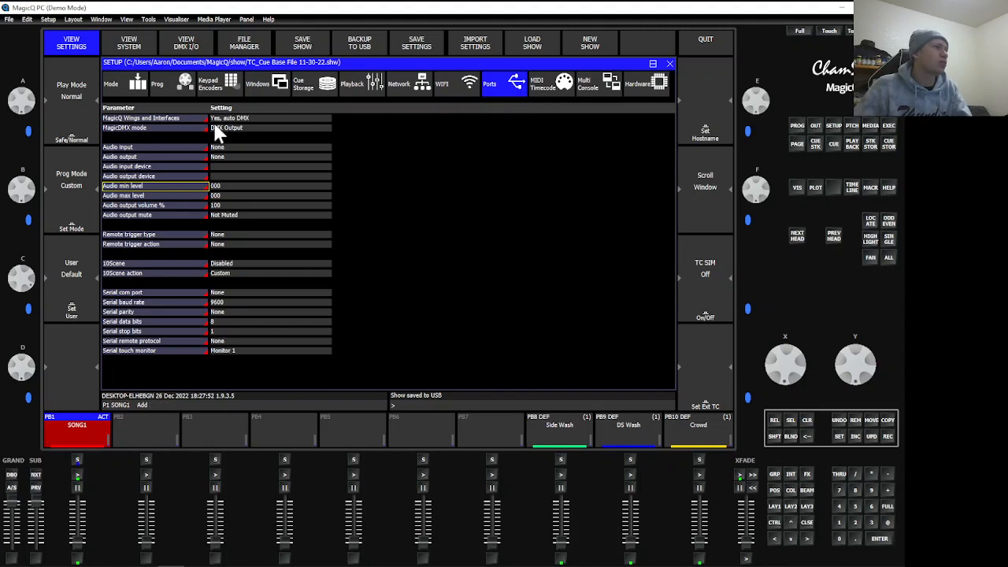
Read the Timecode frame type, Timecode decode and Timecode generation options in the MIDI Timecode settings without changing them.
{"action": "left_click", "coordinate": [552, 84]}
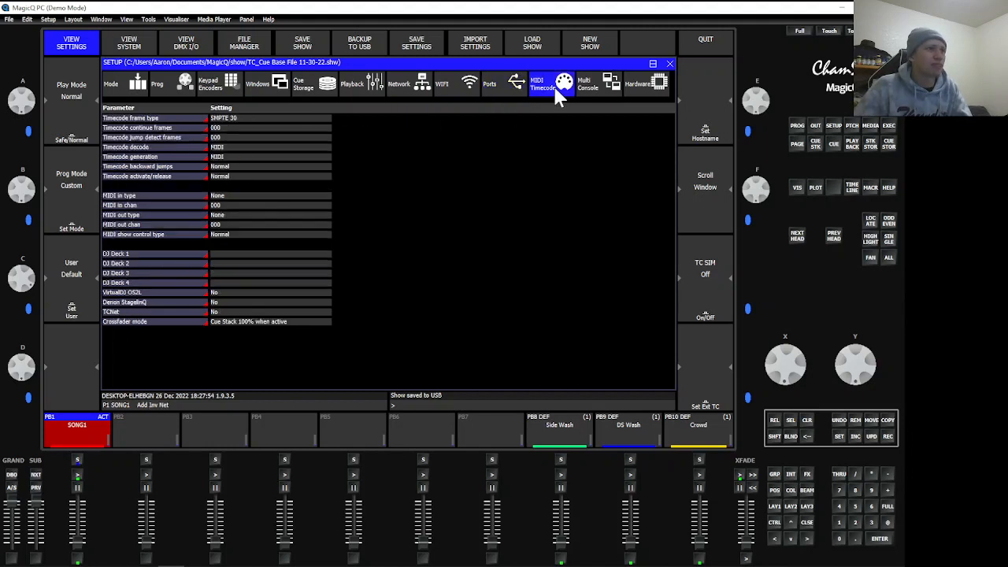
{"action": "left_click", "coordinate": [273, 119]}
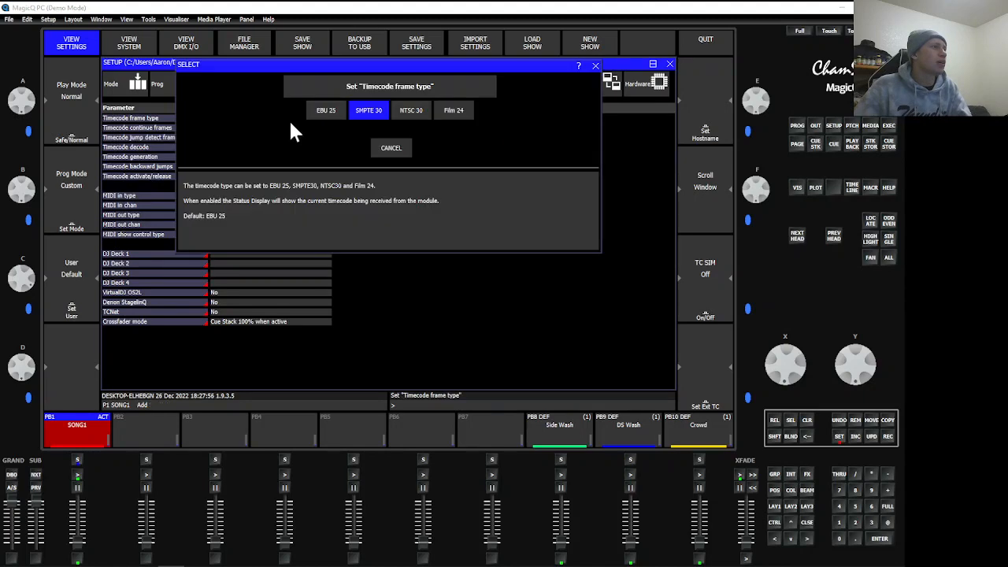
{"action": "left_click", "coordinate": [390, 148]}
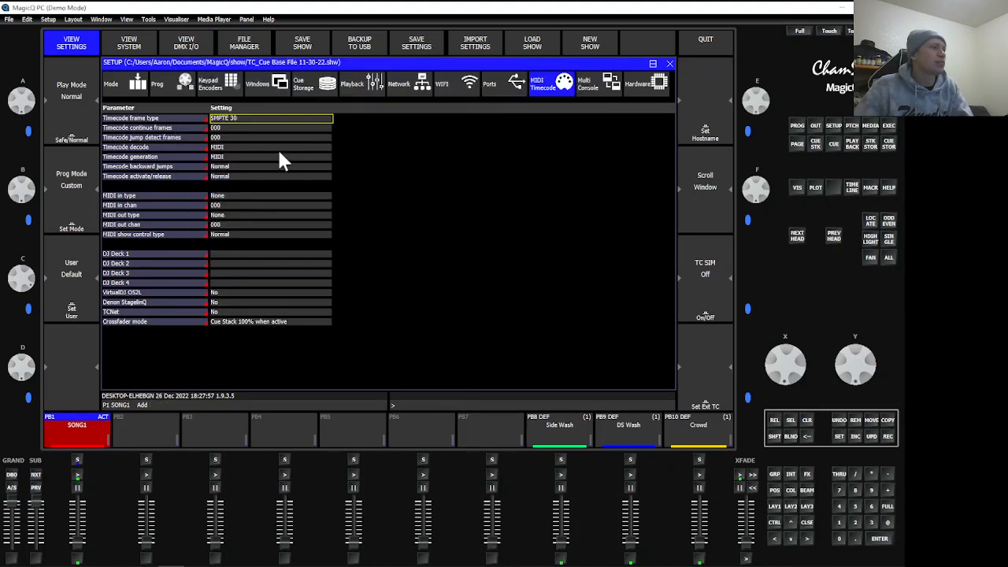
{"action": "left_click", "coordinate": [237, 117]}
{"action": "left_click", "coordinate": [398, 150]}
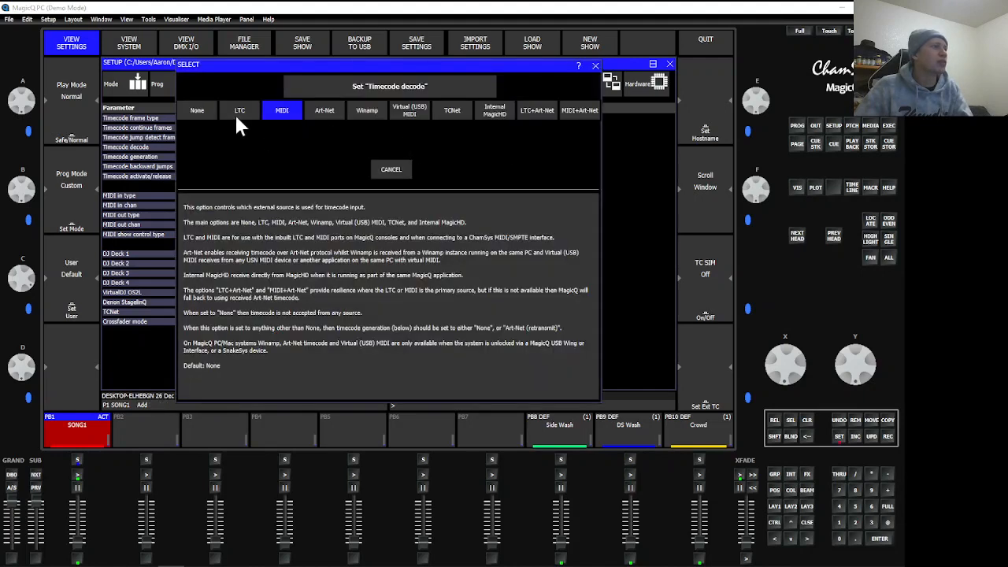
{"action": "left_click", "coordinate": [397, 173]}
{"action": "left_click", "coordinate": [267, 154]}
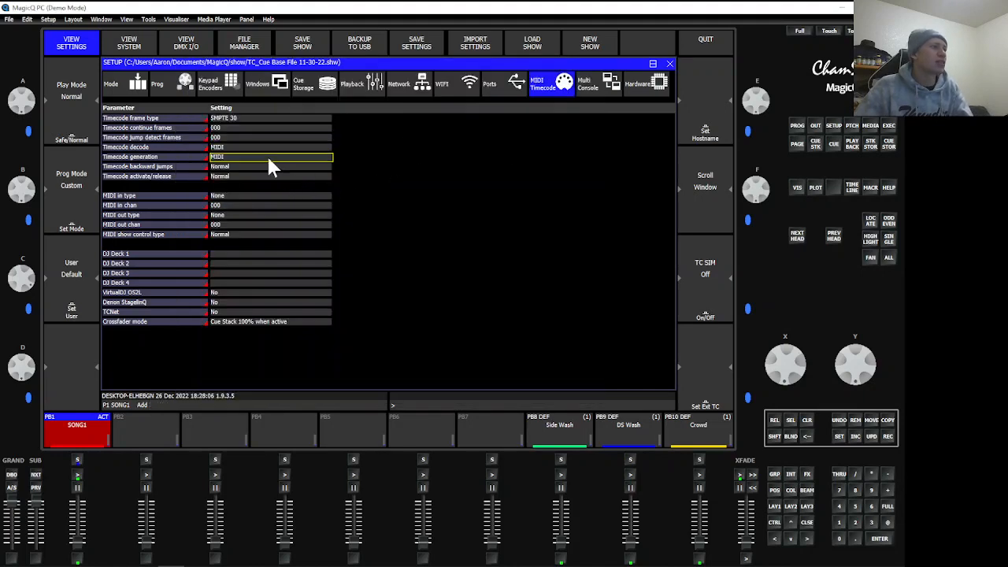
{"action": "left_click", "coordinate": [383, 150]}
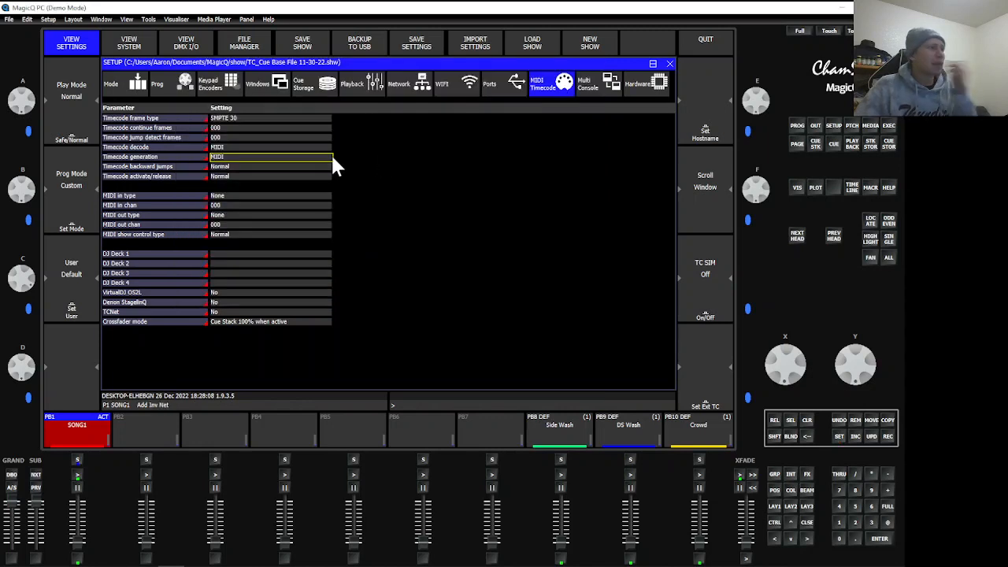
Look over the Multi Console and Hardware settings and return to the Mode settings.
{"action": "left_click", "coordinate": [612, 90]}
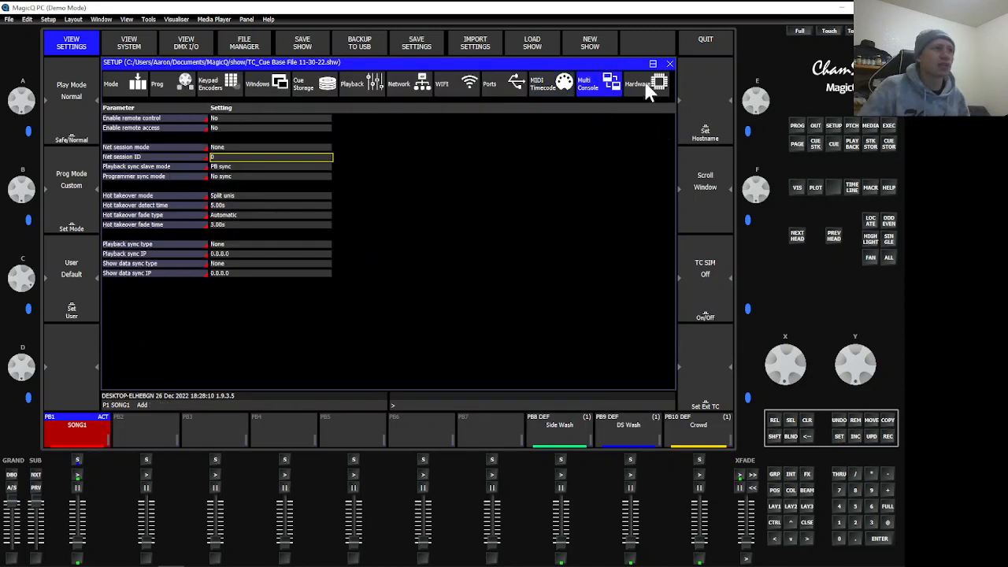
{"action": "left_click", "coordinate": [645, 83]}
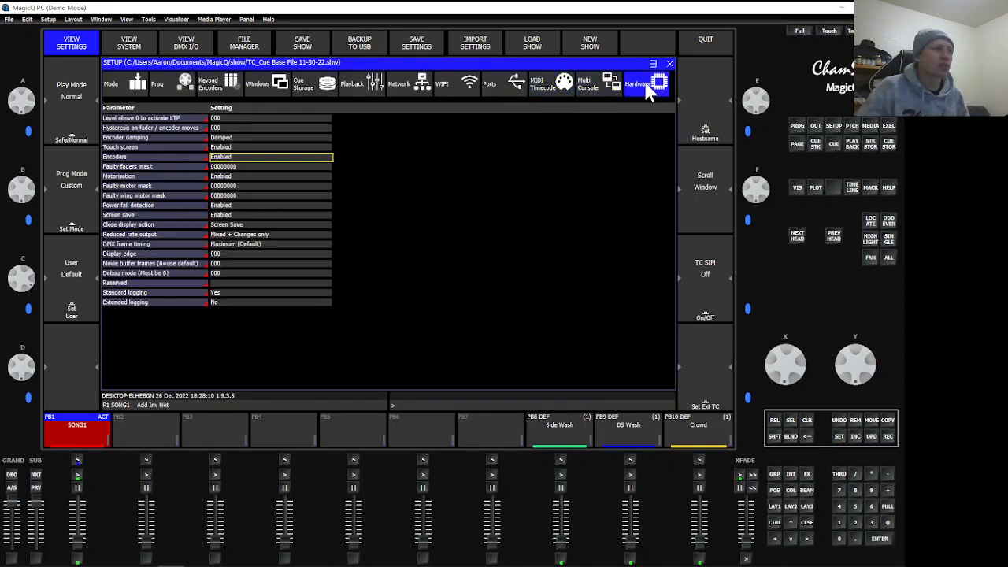
{"action": "left_click", "coordinate": [124, 85]}
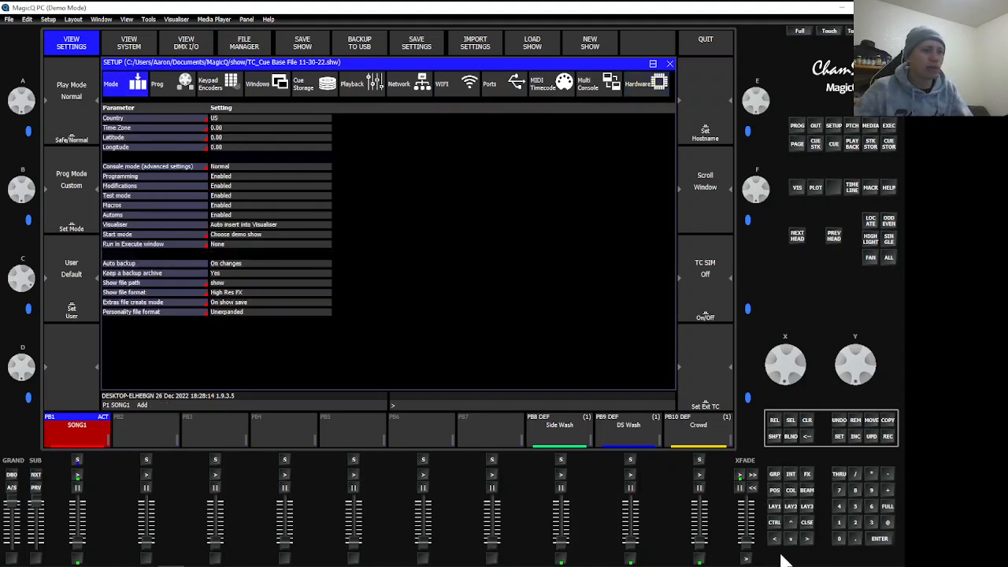
Recheck the Ports, MIDI Timecode, Multi Console and Hardware settings, ending on the Mode settings.
{"action": "left_click", "coordinate": [589, 84]}
{"action": "left_click", "coordinate": [541, 80]}
{"action": "left_click", "coordinate": [511, 89]}
{"action": "left_click", "coordinate": [549, 93]}
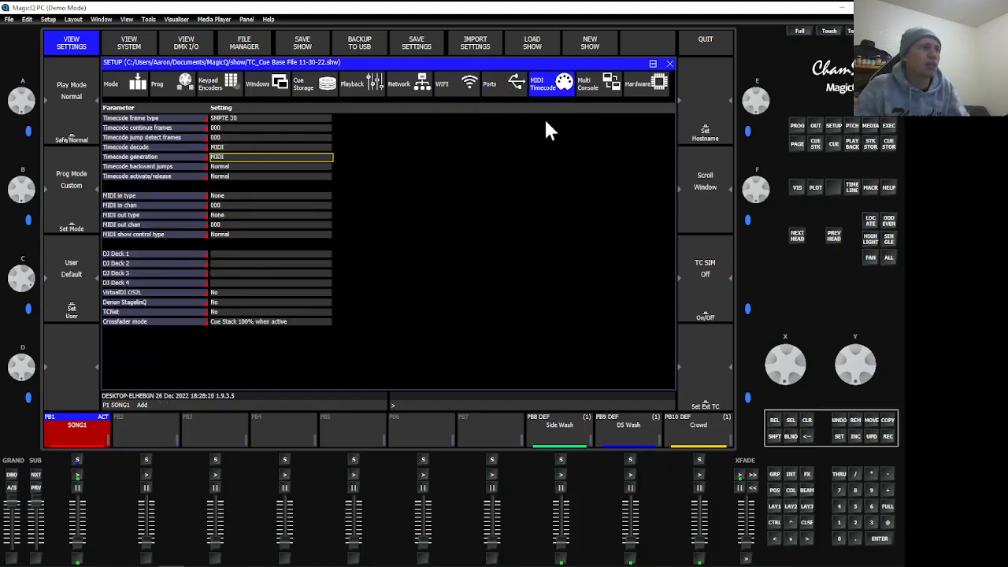
{"action": "left_click", "coordinate": [137, 86]}
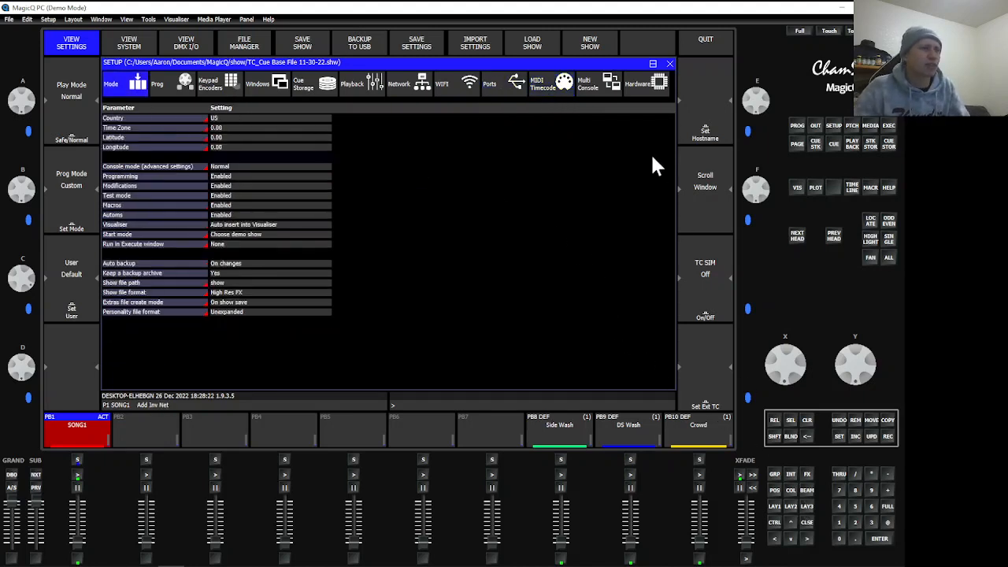
{"action": "left_click", "coordinate": [595, 83]}
{"action": "left_click", "coordinate": [656, 90]}
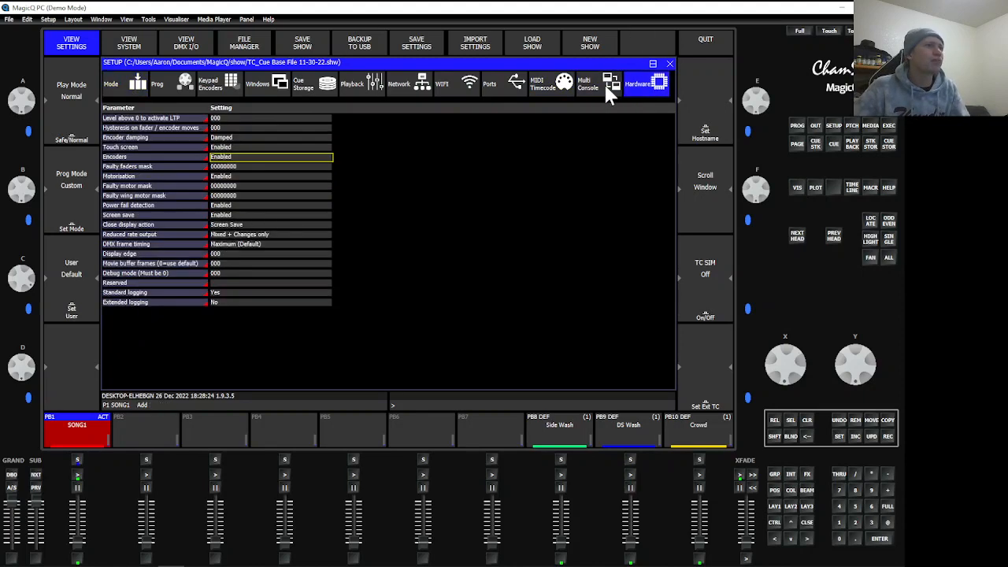
{"action": "left_click", "coordinate": [603, 82]}
{"action": "left_click", "coordinate": [634, 82]}
{"action": "left_click", "coordinate": [583, 85]}
{"action": "left_click", "coordinate": [145, 88]}
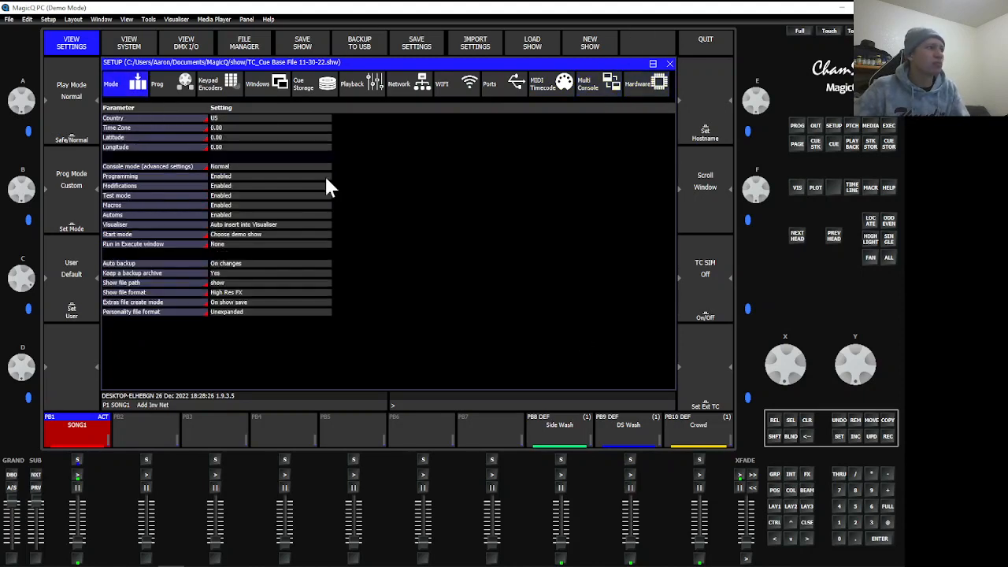
Display the Group, Position, Colour and Beam windows together and check the FLOOR, AIR and ALL groups.
{"action": "left_click", "coordinate": [777, 509]}
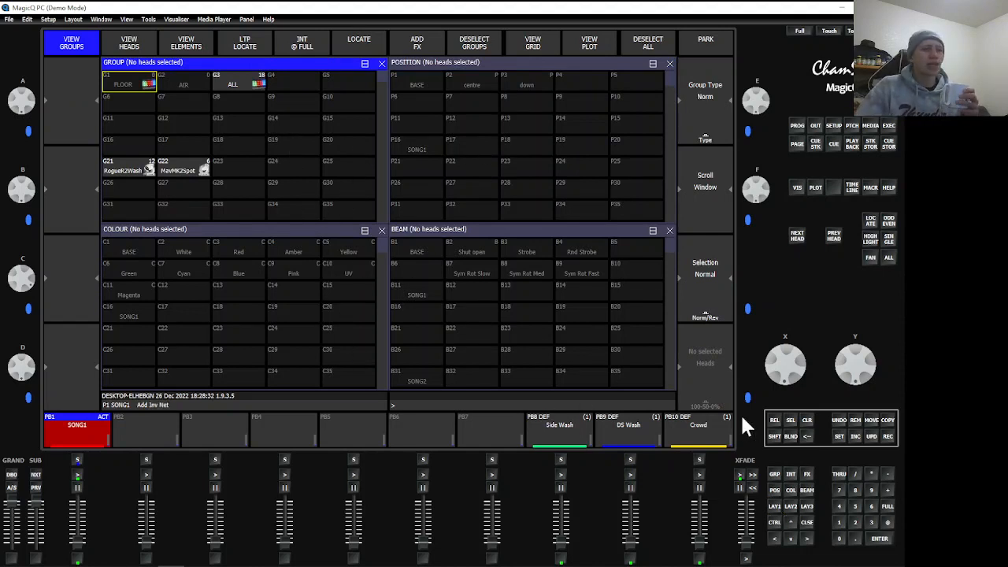
{"action": "left_click", "coordinate": [237, 143]}
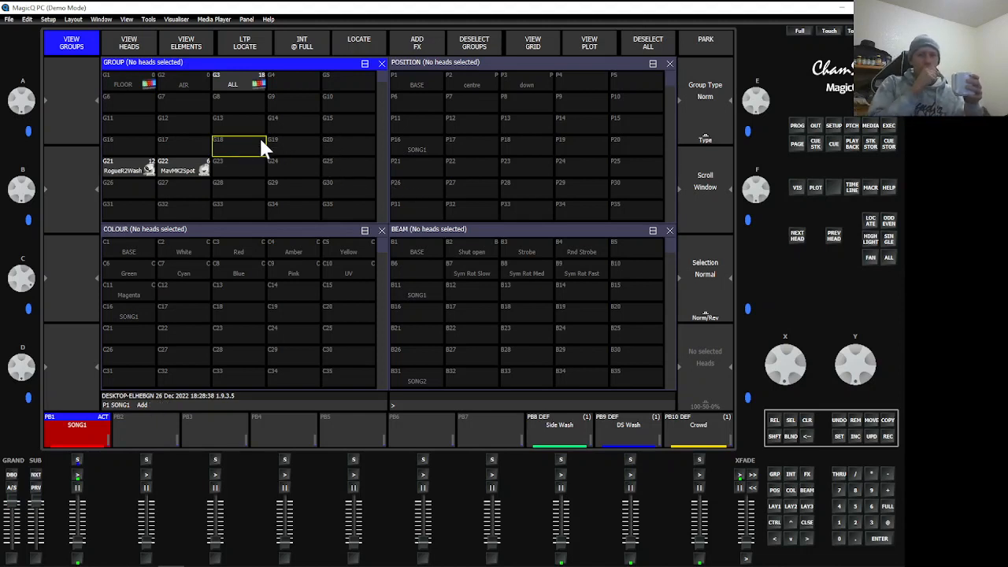
{"action": "left_click", "coordinate": [135, 88]}
{"action": "left_click", "coordinate": [183, 90]}
{"action": "left_click", "coordinate": [220, 81]}
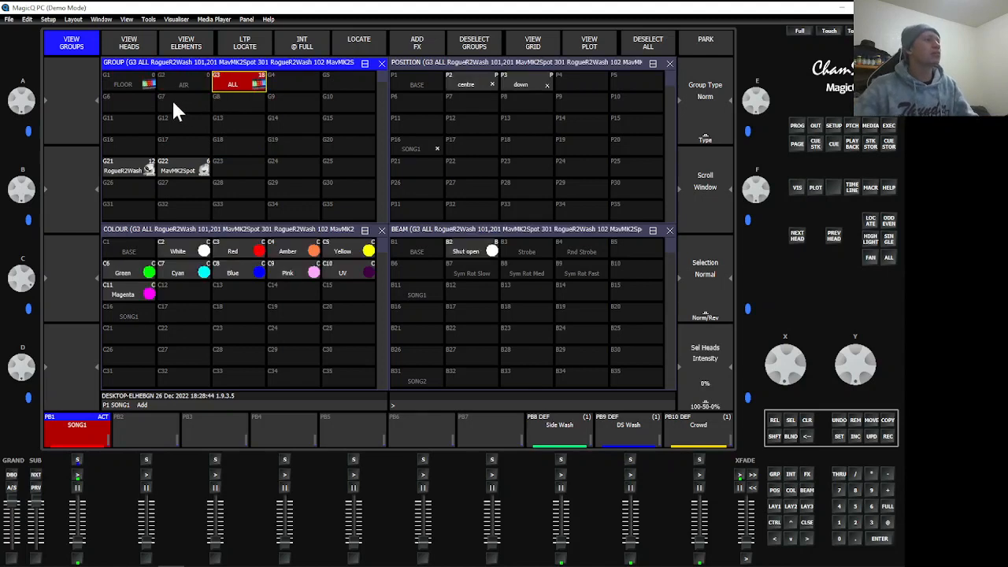
{"action": "left_click", "coordinate": [130, 81]}
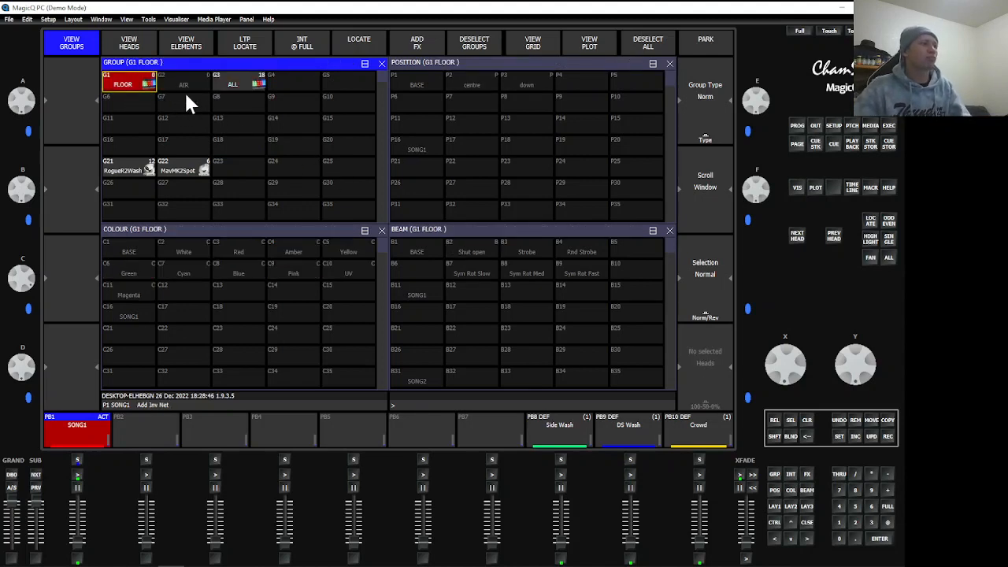
{"action": "left_click", "coordinate": [142, 155]}
{"action": "left_click", "coordinate": [168, 155]}
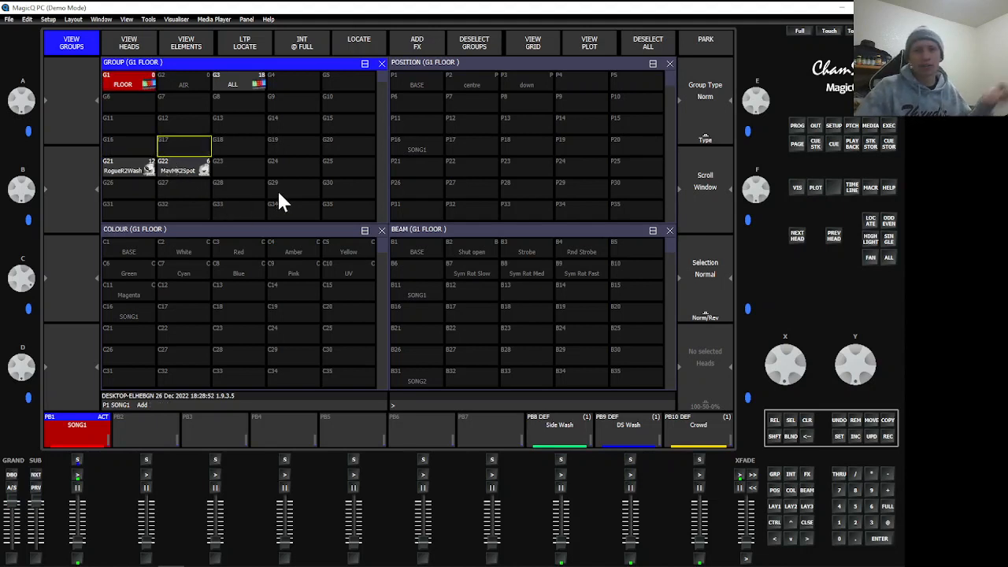
Go through the AIR and FLOOR groups once more and select group G3 ALL.
{"action": "left_click", "coordinate": [173, 85]}
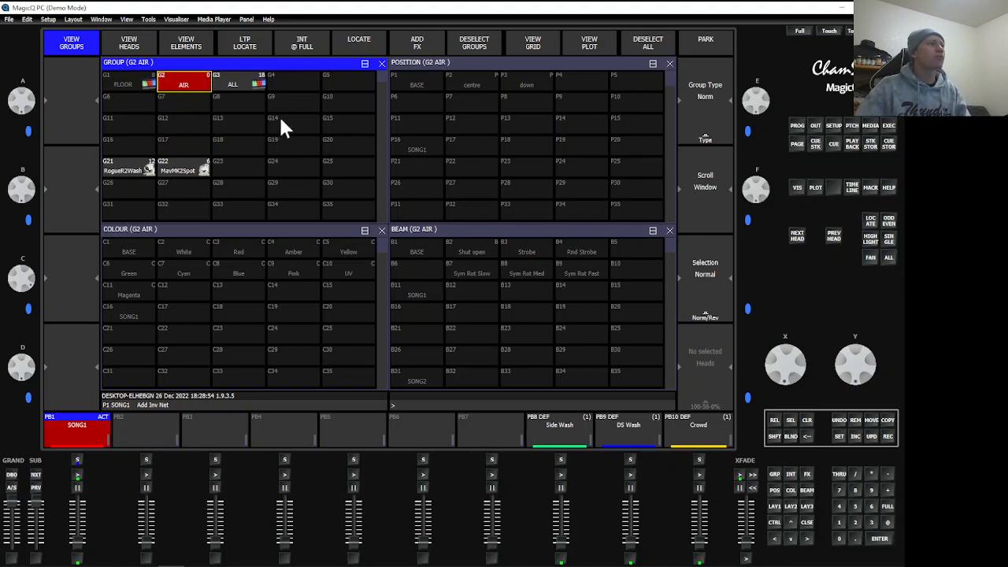
{"action": "left_click", "coordinate": [136, 86]}
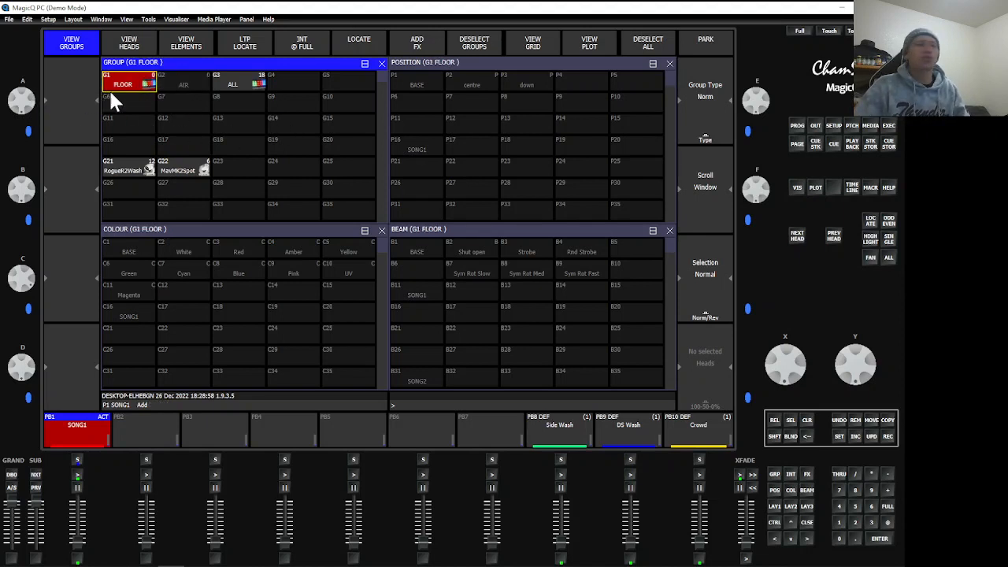
{"action": "left_click", "coordinate": [170, 87]}
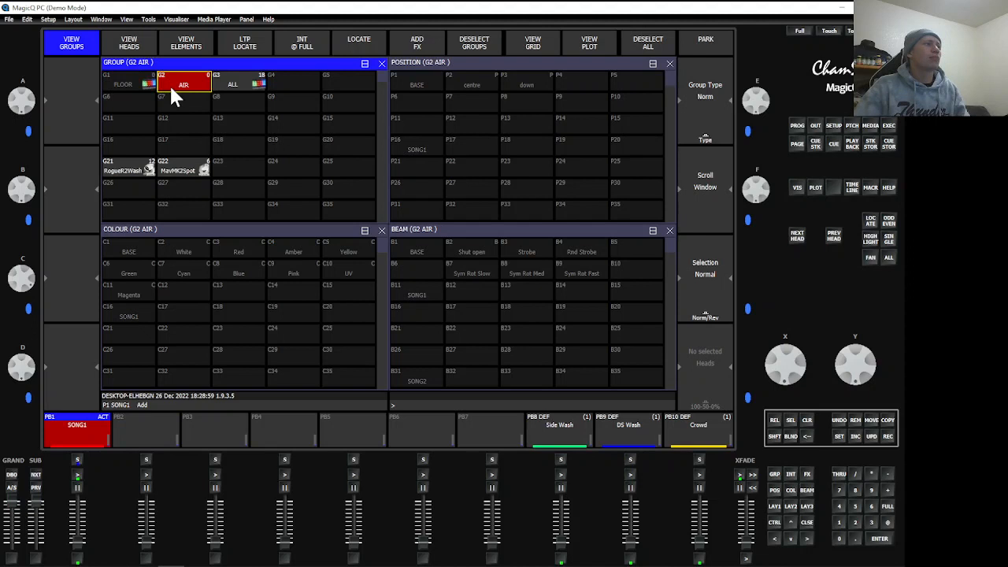
{"action": "left_click", "coordinate": [231, 81]}
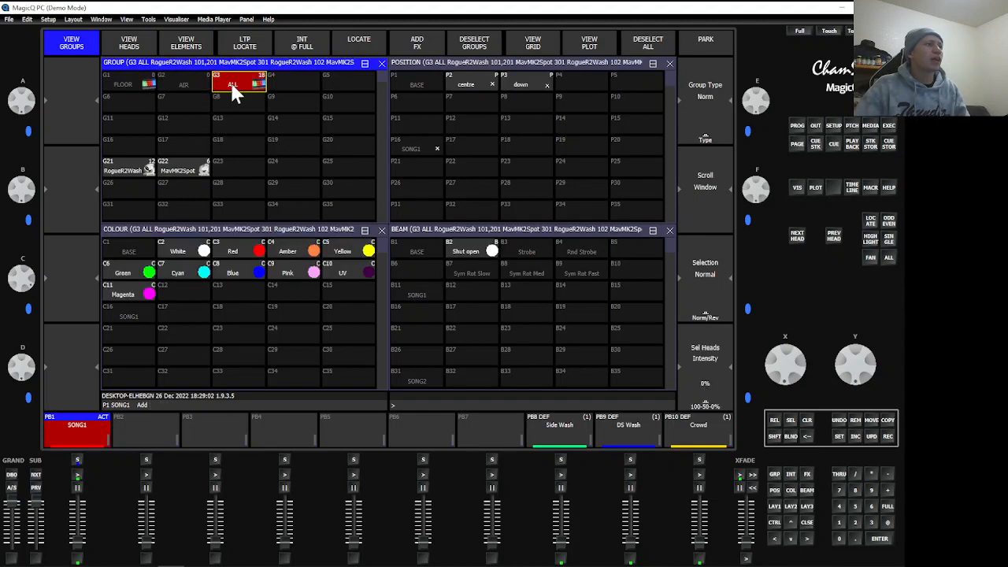
{"action": "left_click", "coordinate": [279, 82]}
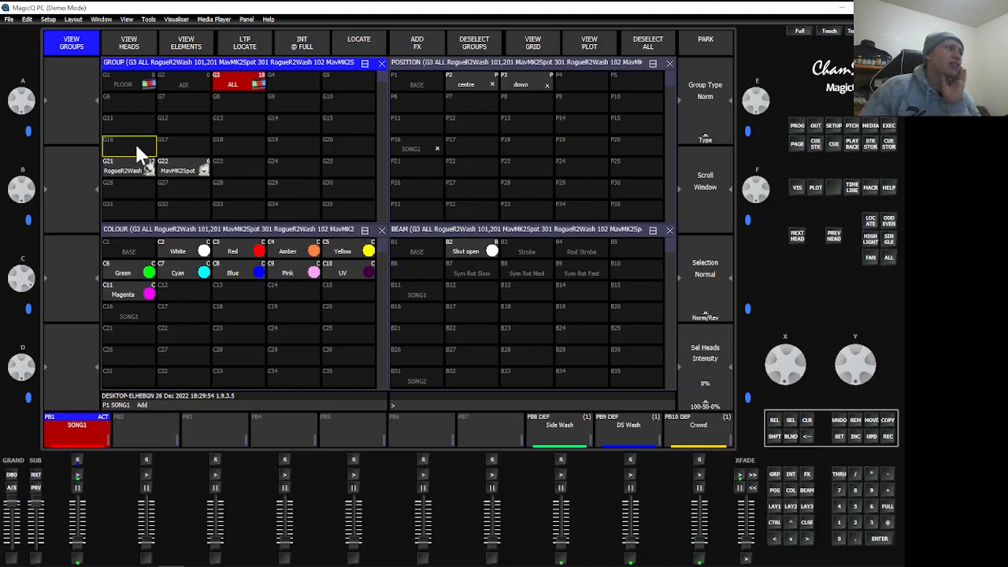
{"action": "left_click", "coordinate": [251, 149]}
{"action": "left_click", "coordinate": [340, 147]}
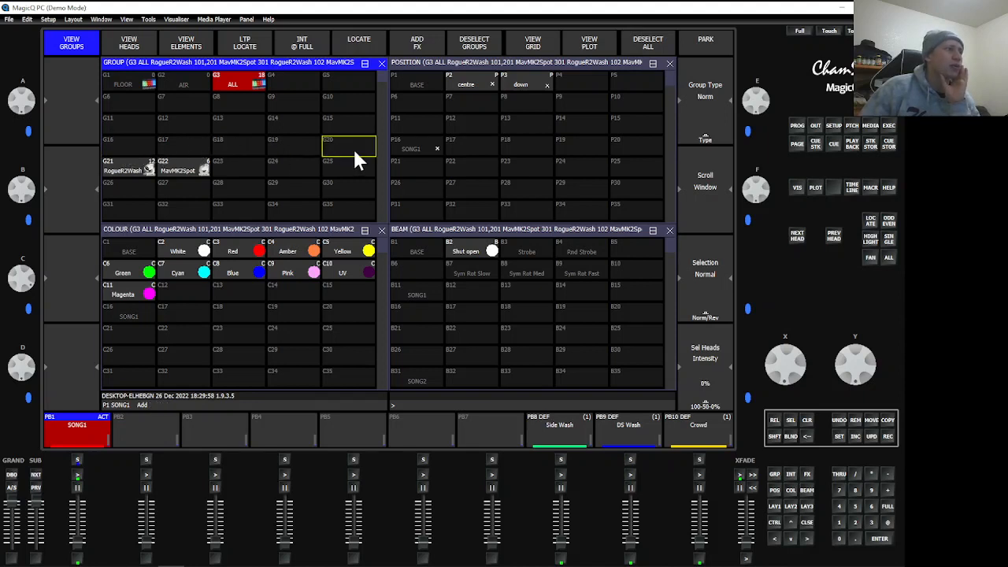
{"action": "left_click", "coordinate": [193, 146]}
{"action": "left_click", "coordinate": [293, 148]}
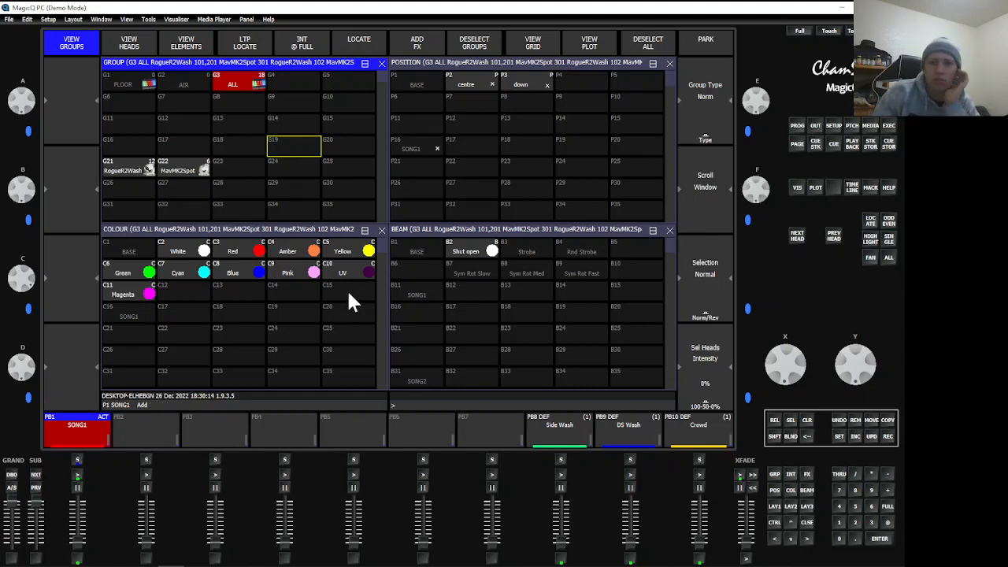
{"action": "left_click", "coordinate": [214, 141]}
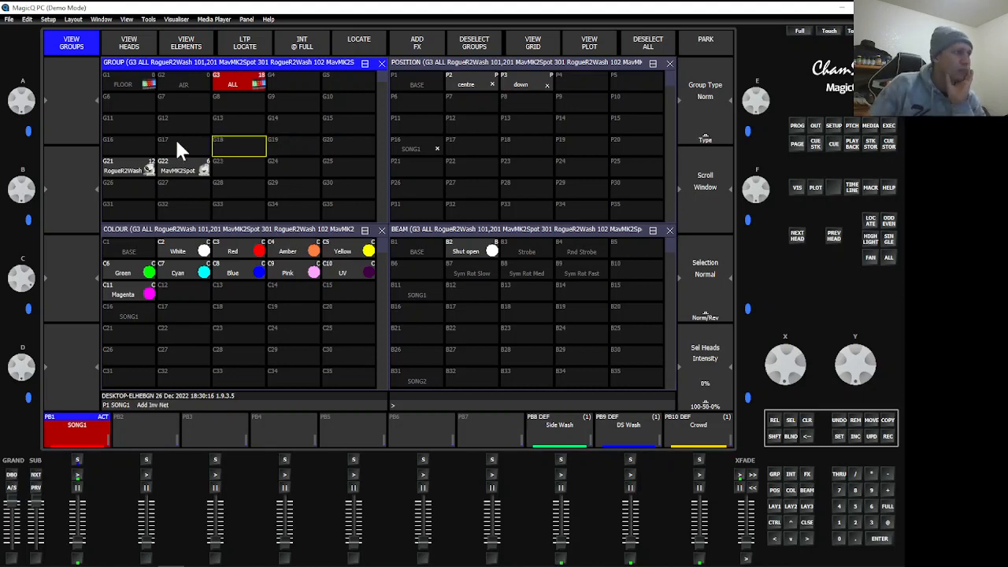
{"action": "left_click", "coordinate": [132, 125]}
{"action": "left_click", "coordinate": [137, 141]}
{"action": "left_click", "coordinate": [204, 130]}
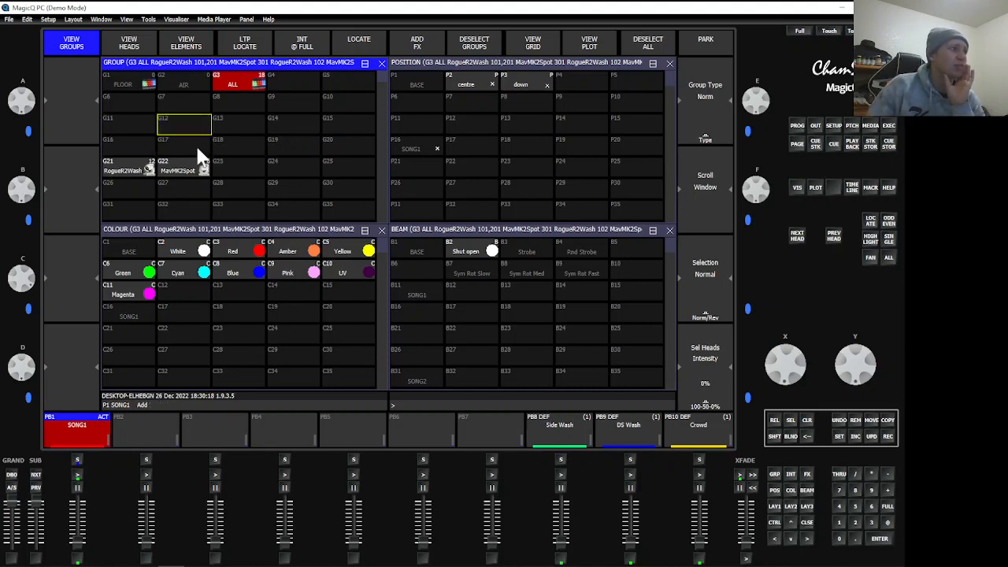
{"action": "left_click", "coordinate": [197, 148]}
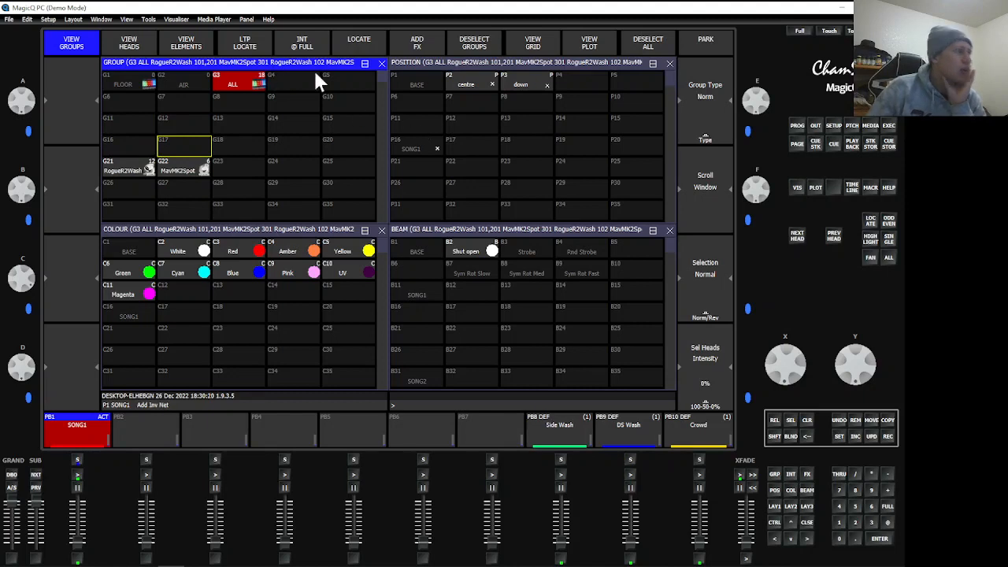
Look through the Position palettes from BASE, centre and down to the SONG13 section and return to the first palette.
{"action": "left_click", "coordinate": [427, 99]}
{"action": "left_click", "coordinate": [435, 77]}
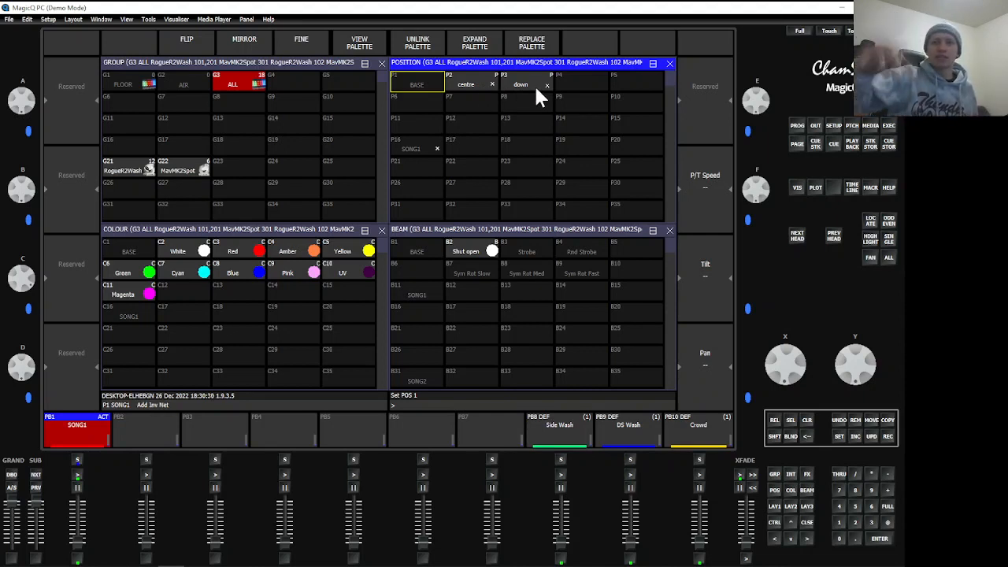
{"action": "left_click", "coordinate": [411, 145]}
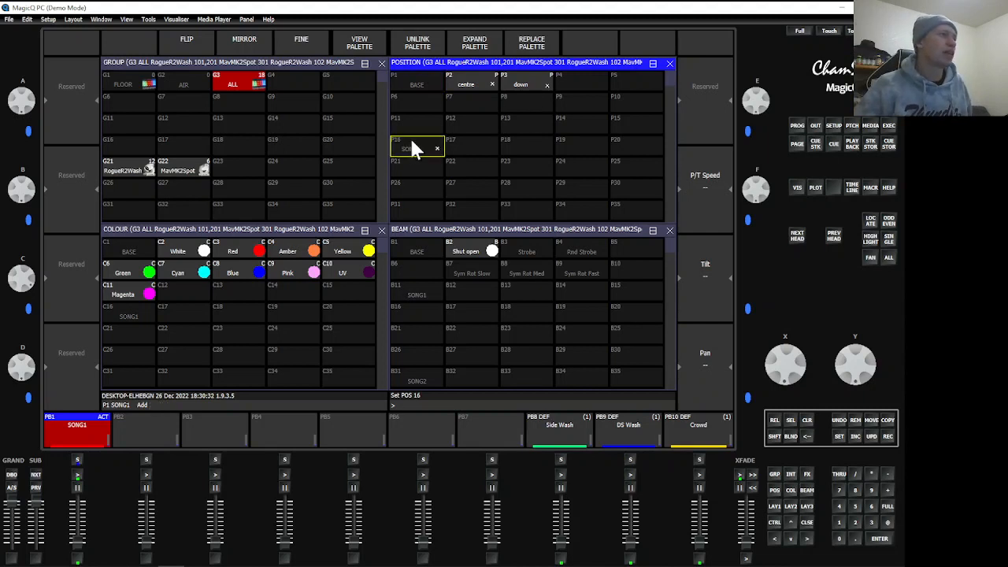
{"action": "scroll", "coordinate": [418, 142], "scroll_direction": "down", "scroll_amount": 2}
{"action": "scroll", "coordinate": [452, 158], "scroll_direction": "down", "scroll_amount": 5}
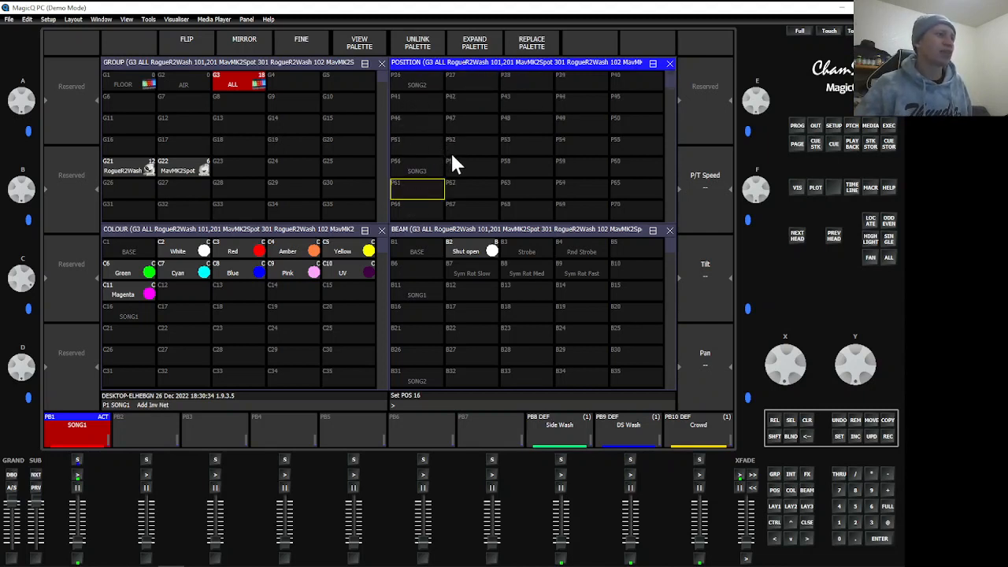
{"action": "scroll", "coordinate": [452, 164], "scroll_direction": "down", "scroll_amount": 10}
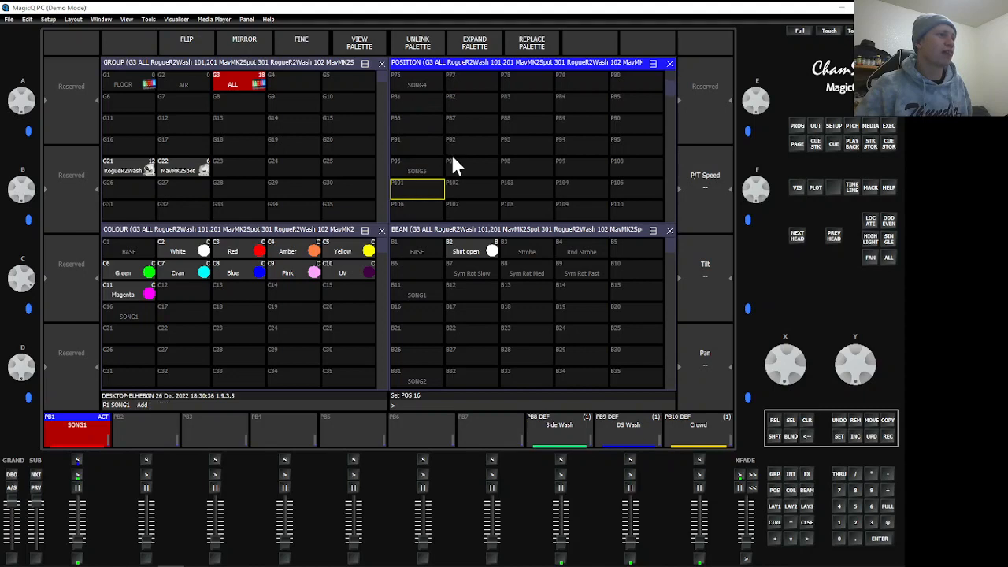
{"action": "scroll", "coordinate": [461, 166], "scroll_direction": "down", "scroll_amount": 20}
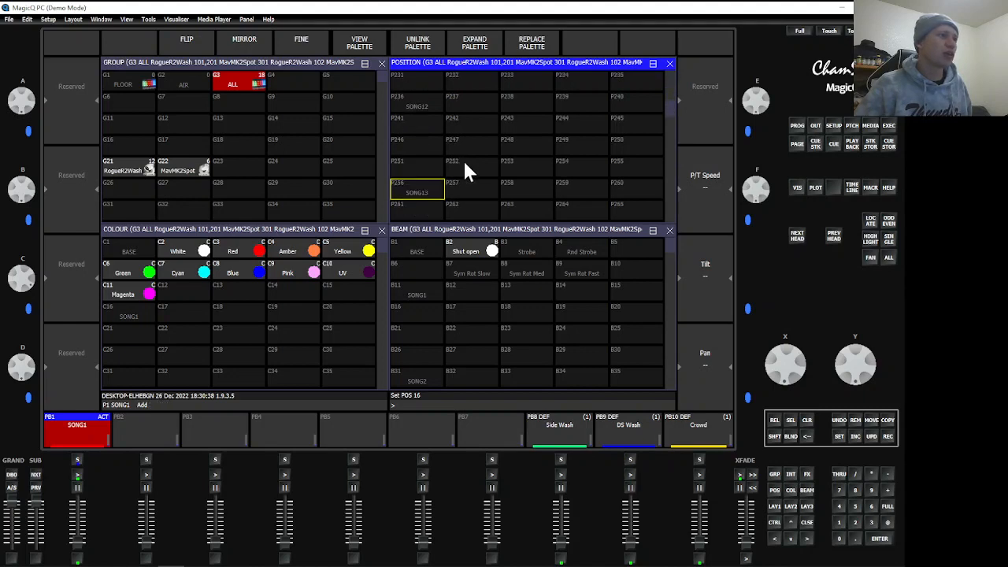
{"action": "scroll", "coordinate": [468, 161], "scroll_direction": "up", "scroll_amount": 9}
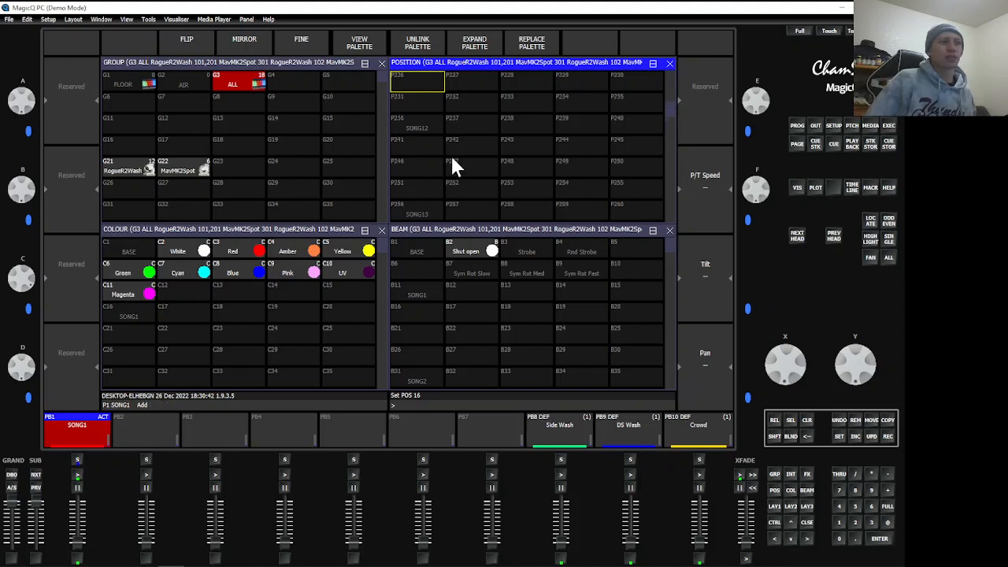
{"action": "scroll", "coordinate": [441, 139], "scroll_direction": "up", "scroll_amount": 20}
{"action": "scroll", "coordinate": [447, 141], "scroll_direction": "up", "scroll_amount": 7}
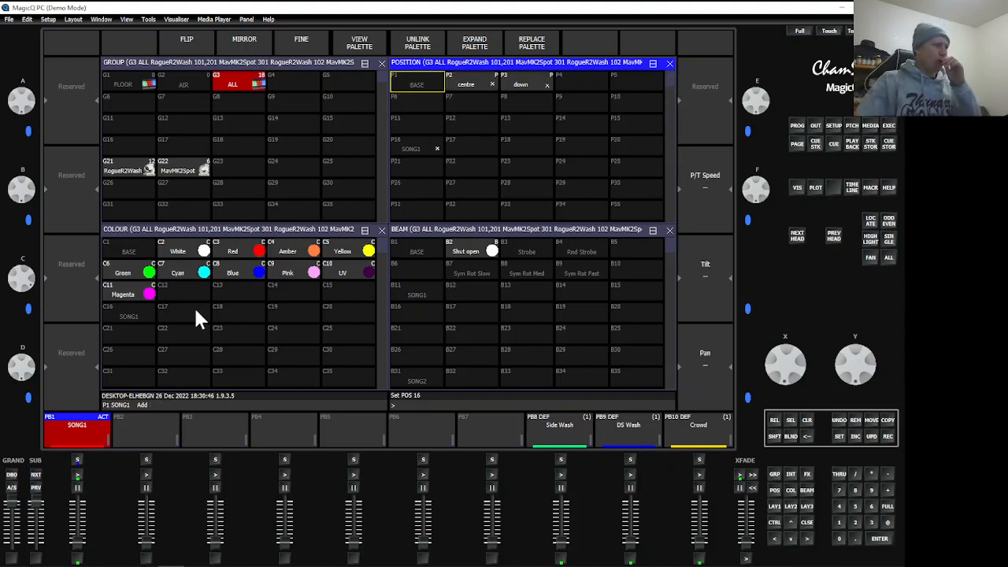
Look through the per-song sections of the Colour palettes and return to the first colours.
{"action": "left_click", "coordinate": [175, 292]}
{"action": "scroll", "coordinate": [161, 311], "scroll_direction": "down", "scroll_amount": 14}
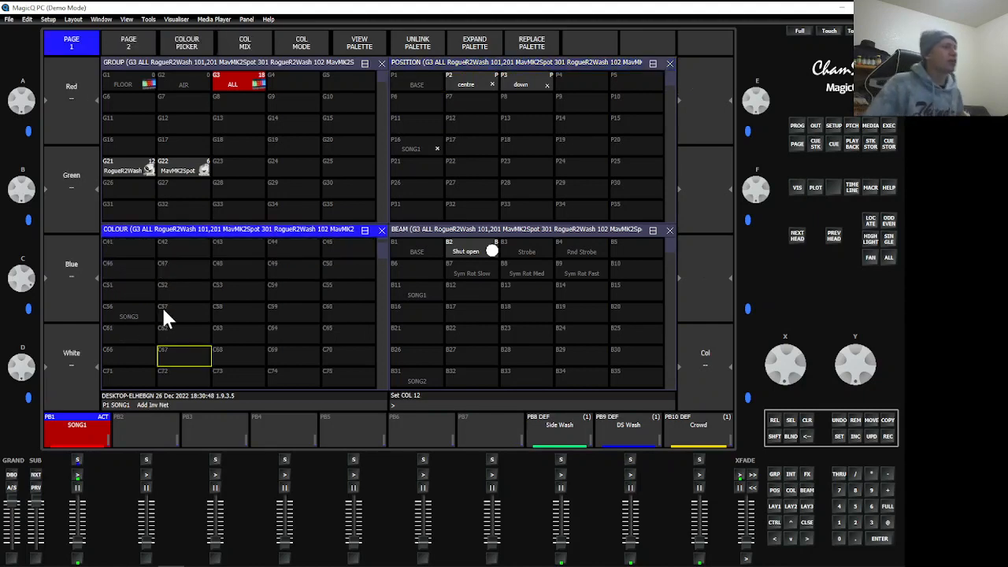
{"action": "scroll", "coordinate": [223, 312], "scroll_direction": "up", "scroll_amount": 9}
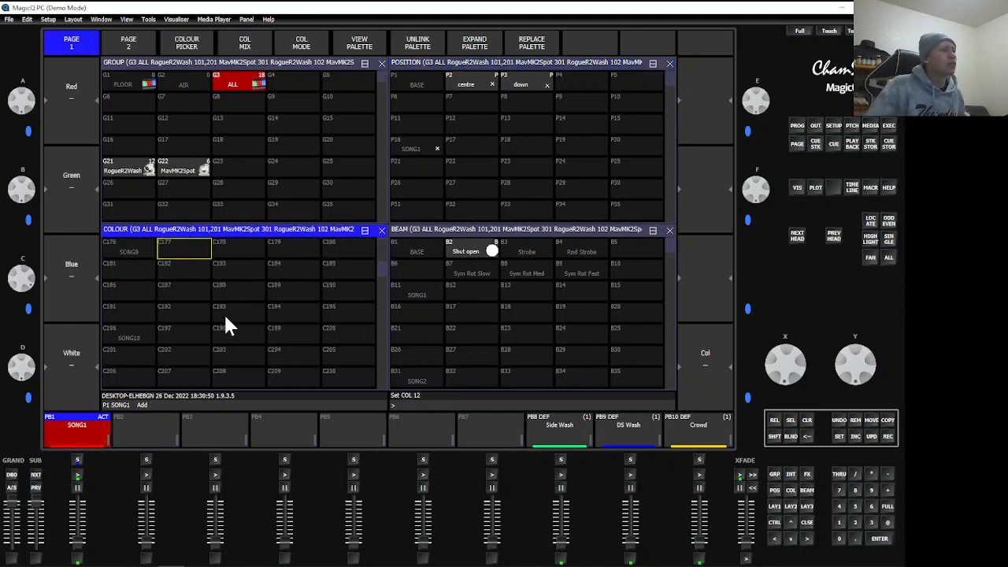
{"action": "scroll", "coordinate": [216, 300], "scroll_direction": "up", "scroll_amount": 5}
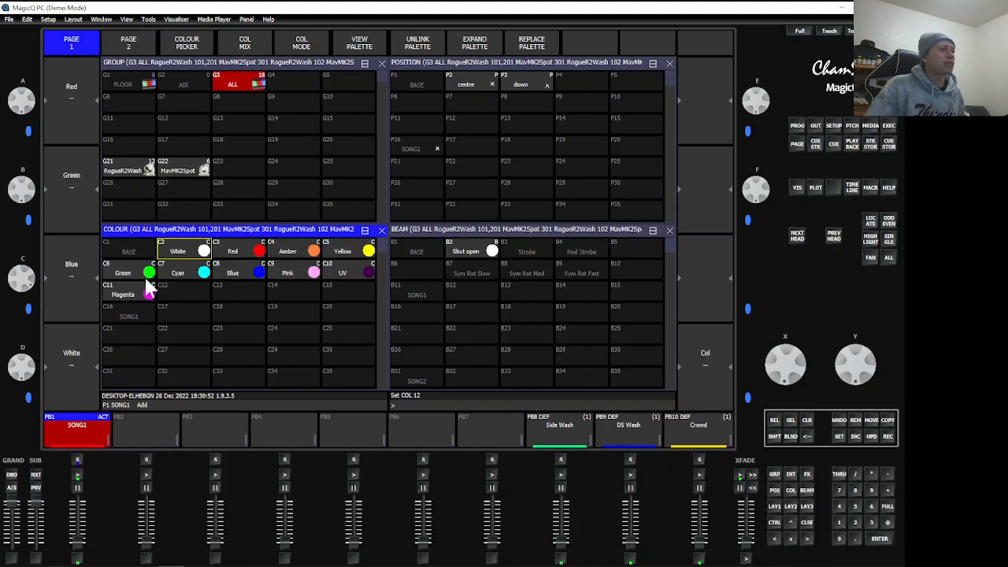
Fan the White and Red colour palettes across the ALL group with the Asym fan type.
{"action": "left_click", "coordinate": [871, 258]}
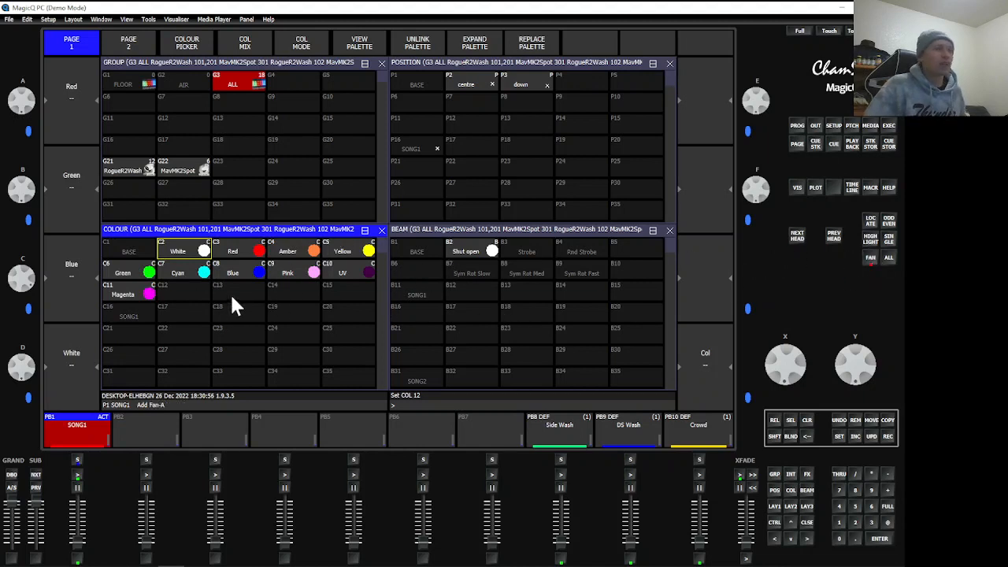
{"action": "left_click", "coordinate": [180, 252]}
{"action": "left_click", "coordinate": [234, 252]}
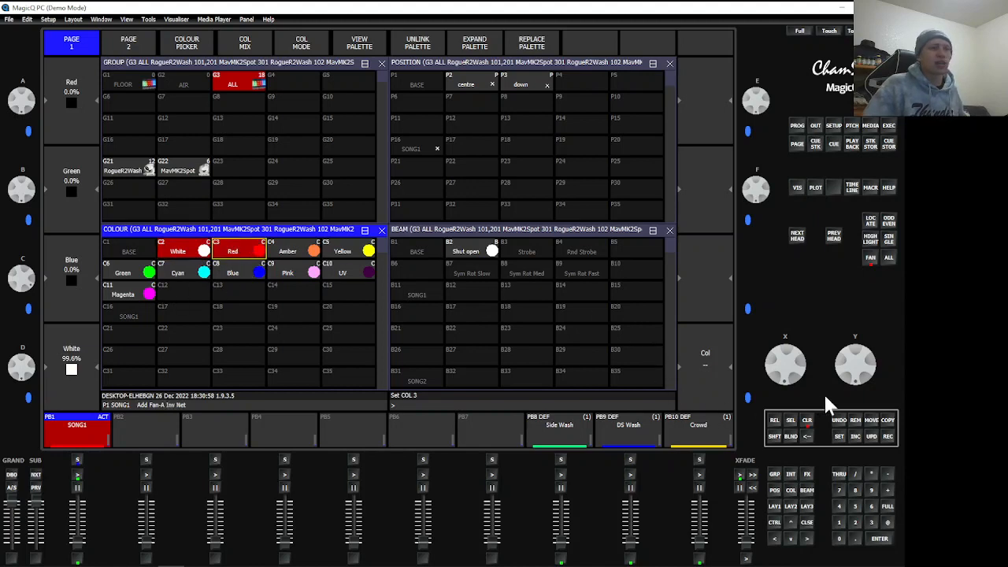
Fan Red to Amber across the ALL group with the Sym fan type and clear the programmer.
{"action": "left_click", "coordinate": [870, 254]}
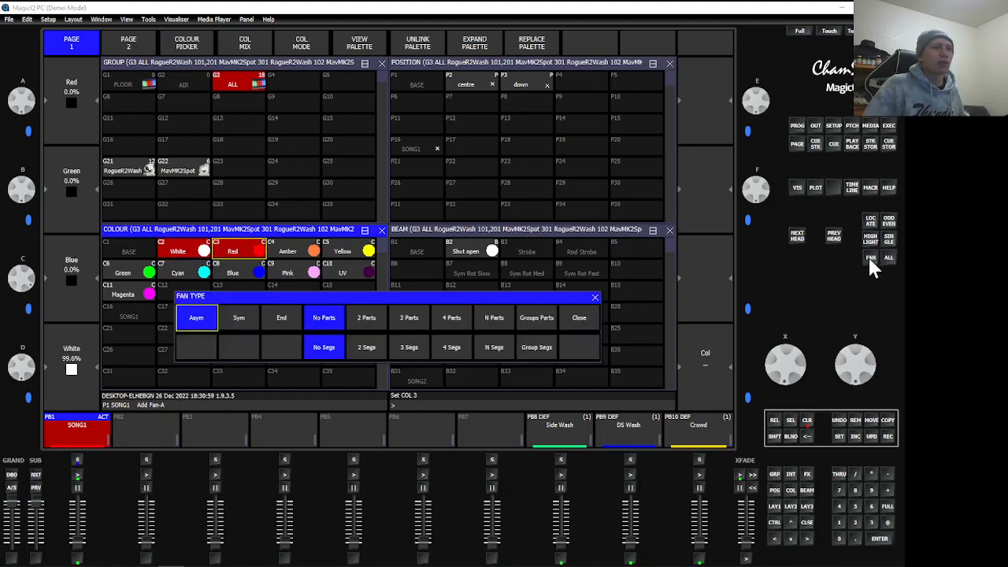
{"action": "left_click", "coordinate": [244, 322]}
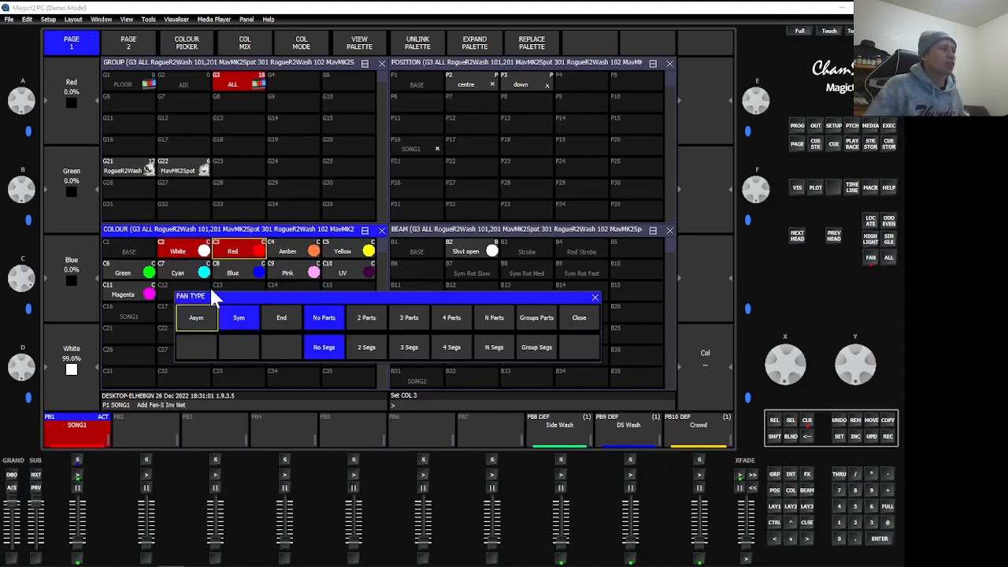
{"action": "left_click", "coordinate": [288, 251]}
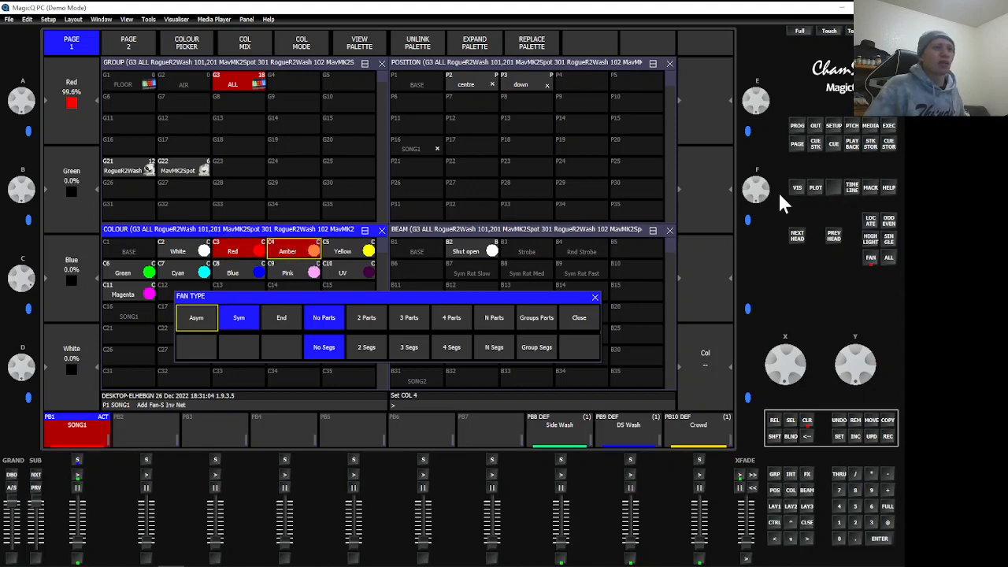
{"action": "left_click", "coordinate": [596, 297]}
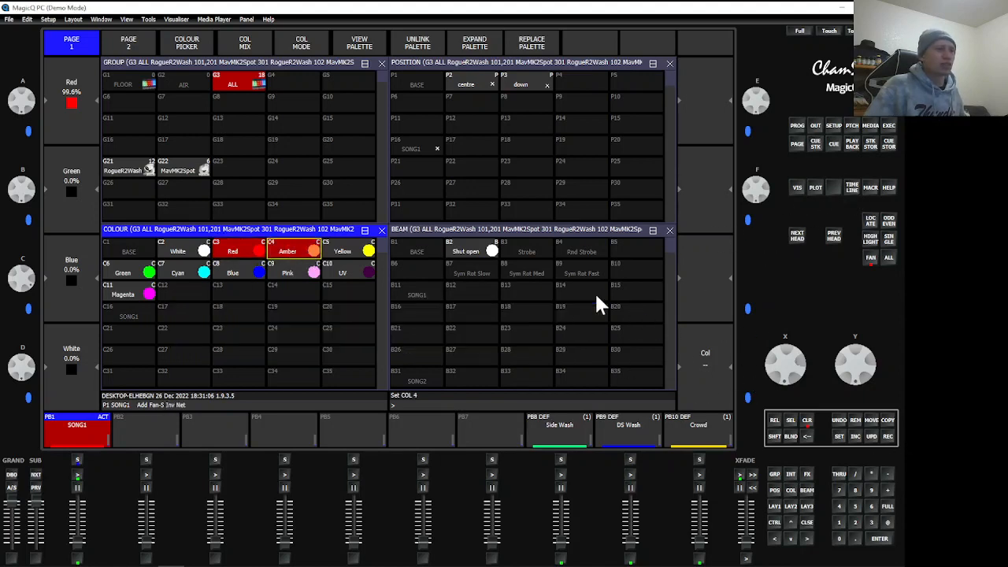
{"action": "left_click", "coordinate": [776, 475]}
{"action": "left_click", "coordinate": [807, 422]}
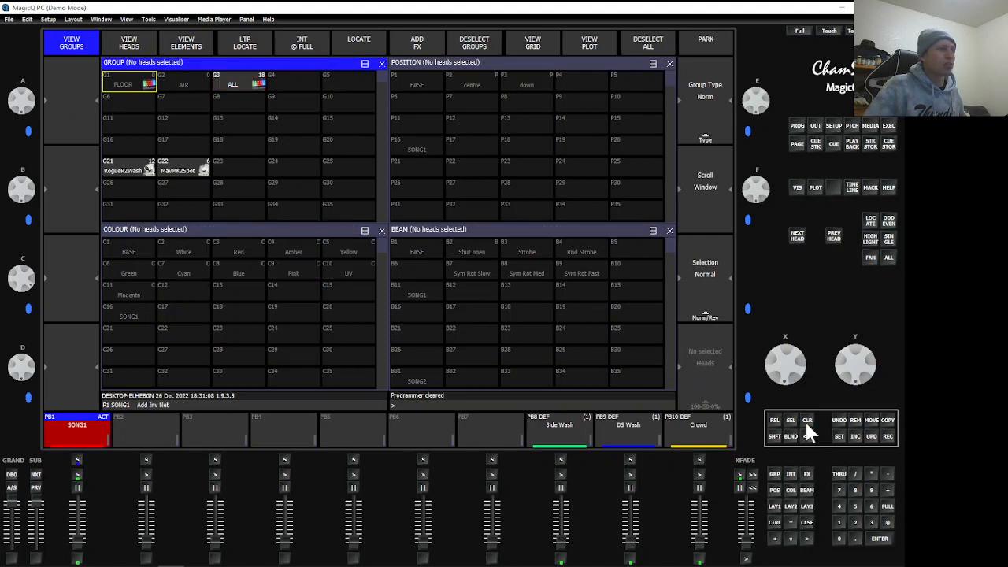
Set the RogueR2Wash group to full intensity and view its output in the visualiser.
{"action": "left_click", "coordinate": [121, 165]}
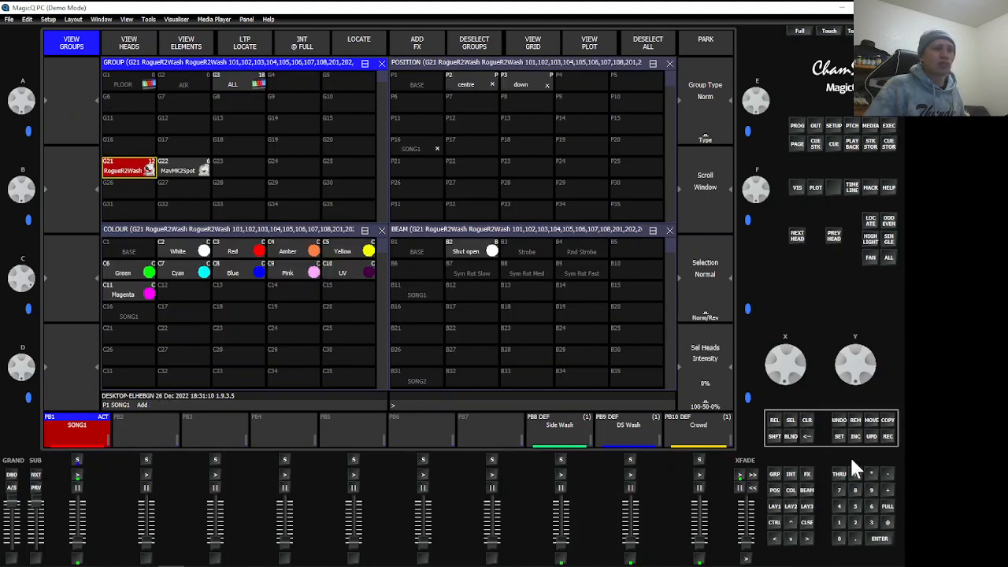
{"action": "left_click", "coordinate": [886, 522]}
{"action": "left_click", "coordinate": [885, 506]}
{"action": "left_click", "coordinate": [876, 538]}
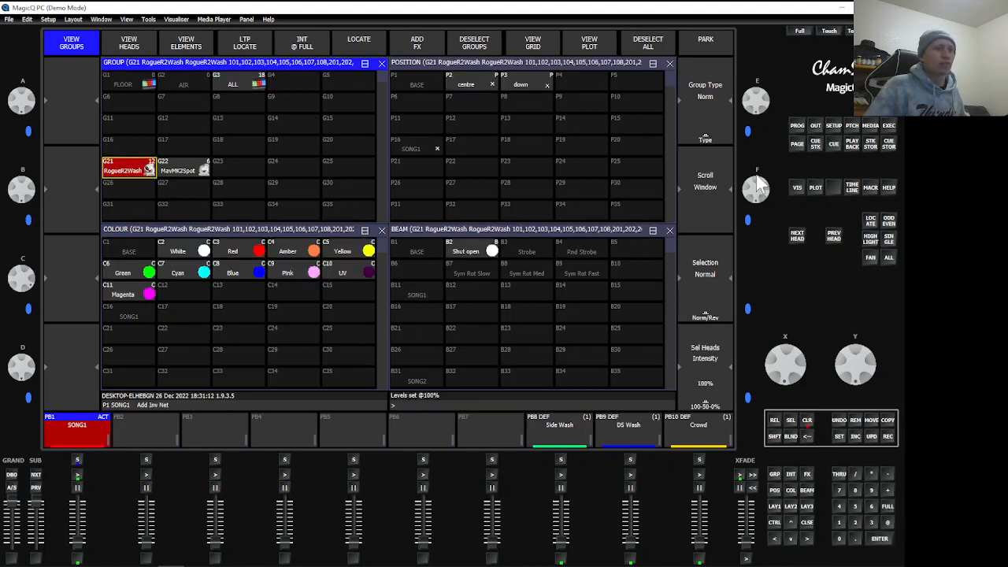
{"action": "left_click", "coordinate": [797, 188]}
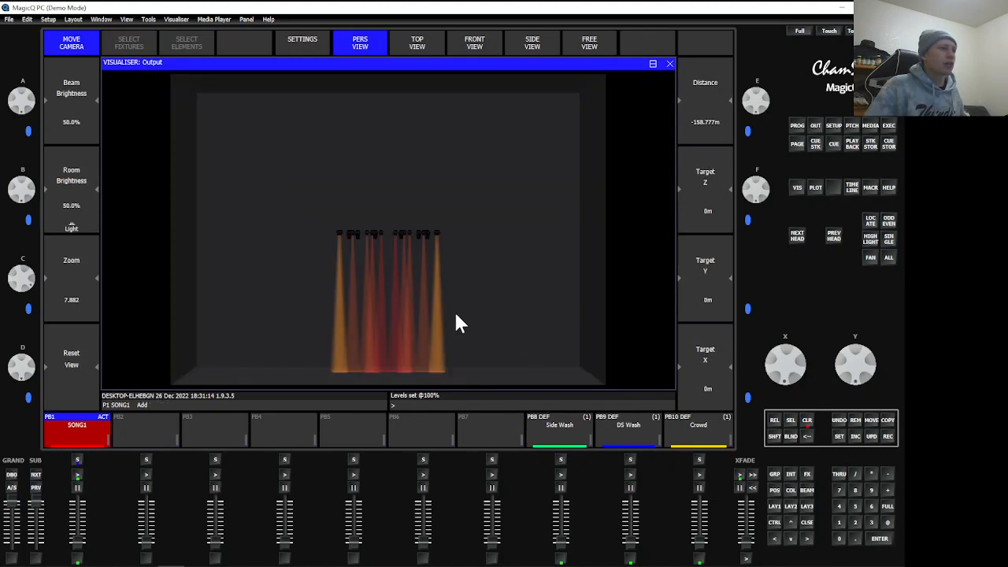
Apply the White colour palette to the RogueR2Wash heads and check it in the visualiser.
{"action": "left_click", "coordinate": [775, 506]}
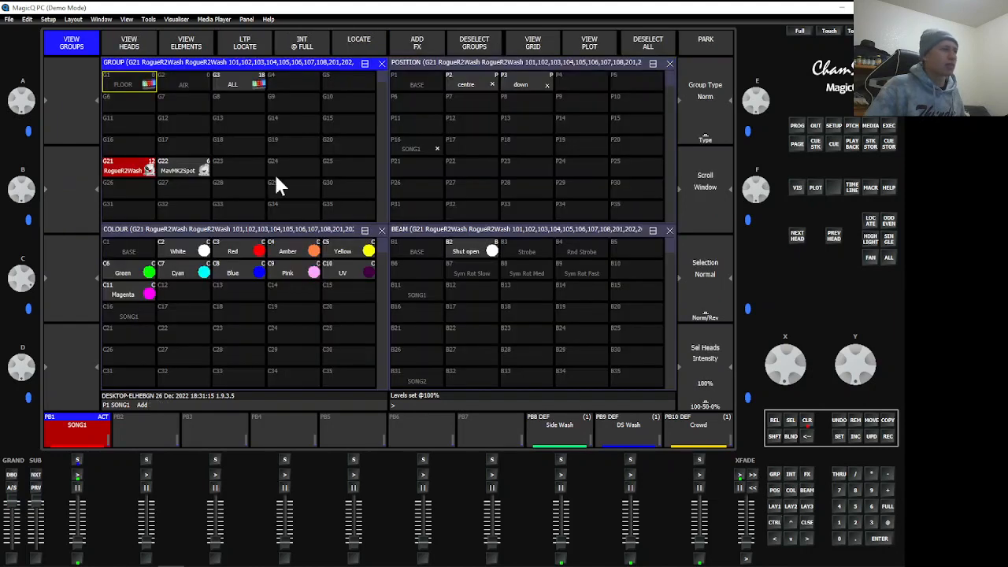
{"action": "left_click", "coordinate": [167, 248]}
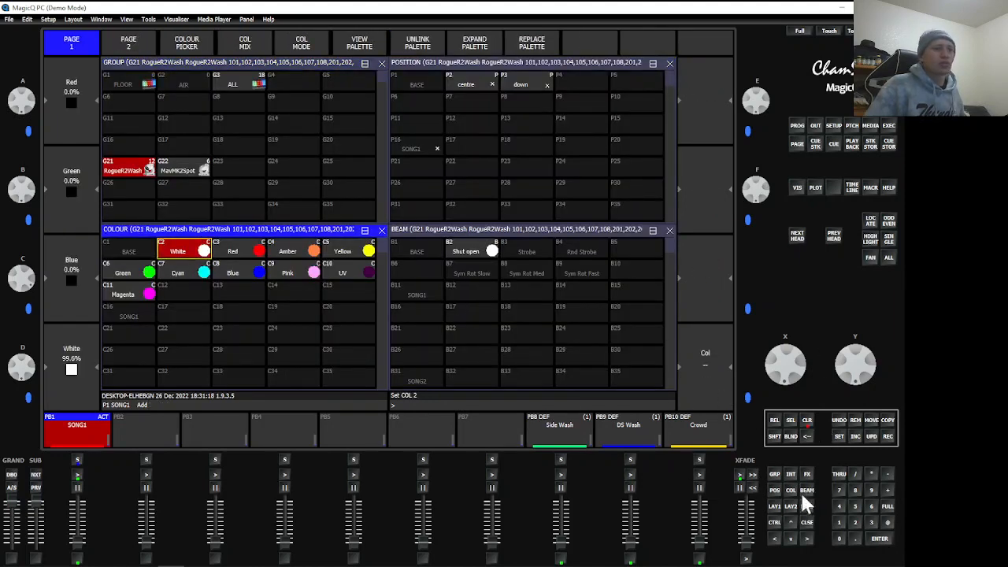
{"action": "left_click", "coordinate": [798, 191]}
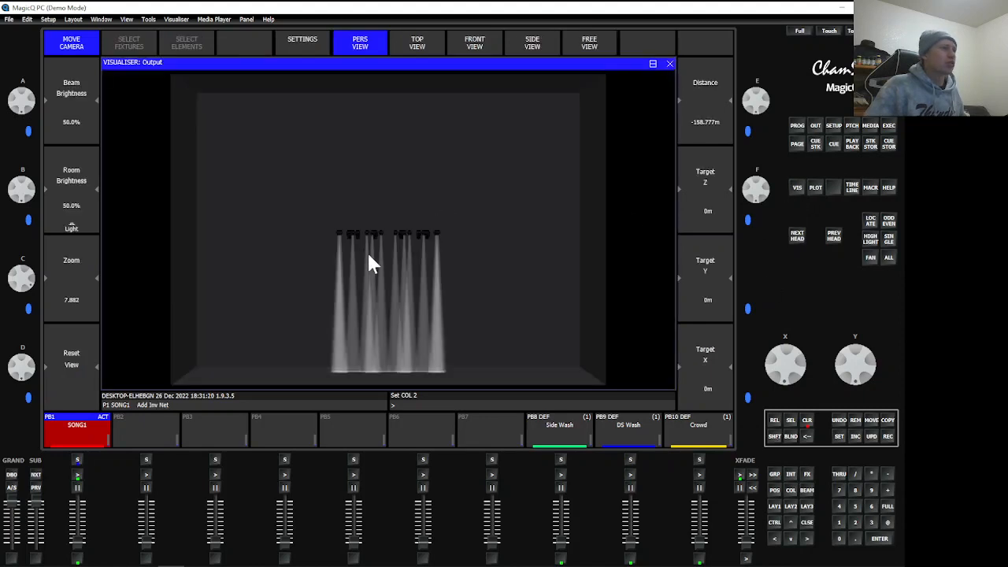
Fan the Red and Cyan palettes across the RogueR2Wash heads with the Sym fan type and check the visualiser.
{"action": "left_click", "coordinate": [775, 509]}
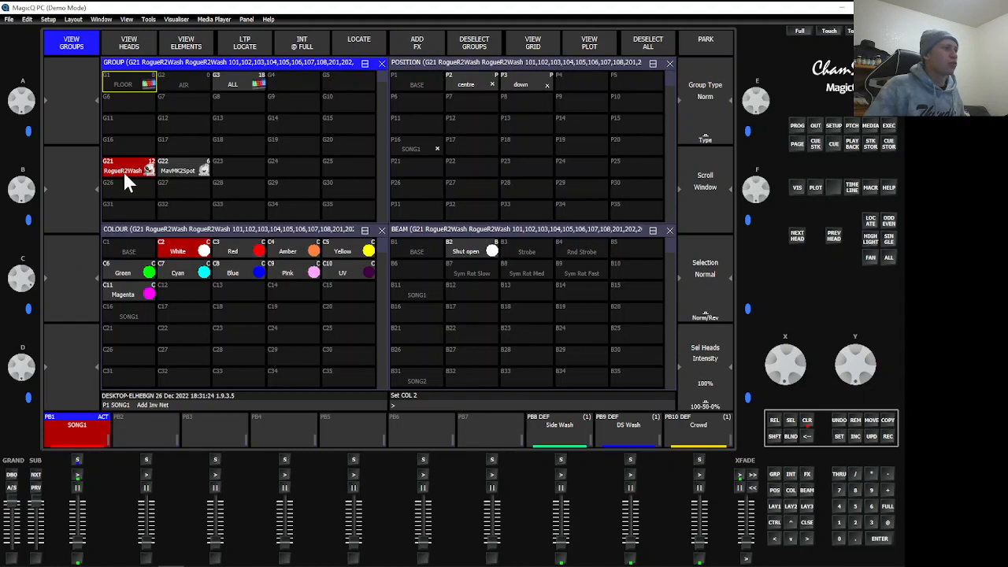
{"action": "left_click", "coordinate": [864, 254]}
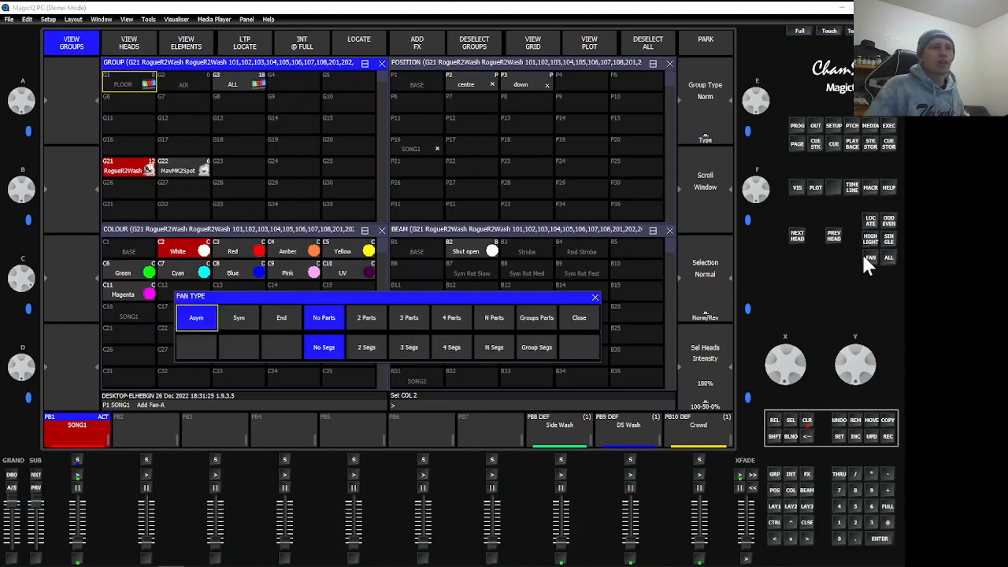
{"action": "left_click", "coordinate": [227, 313]}
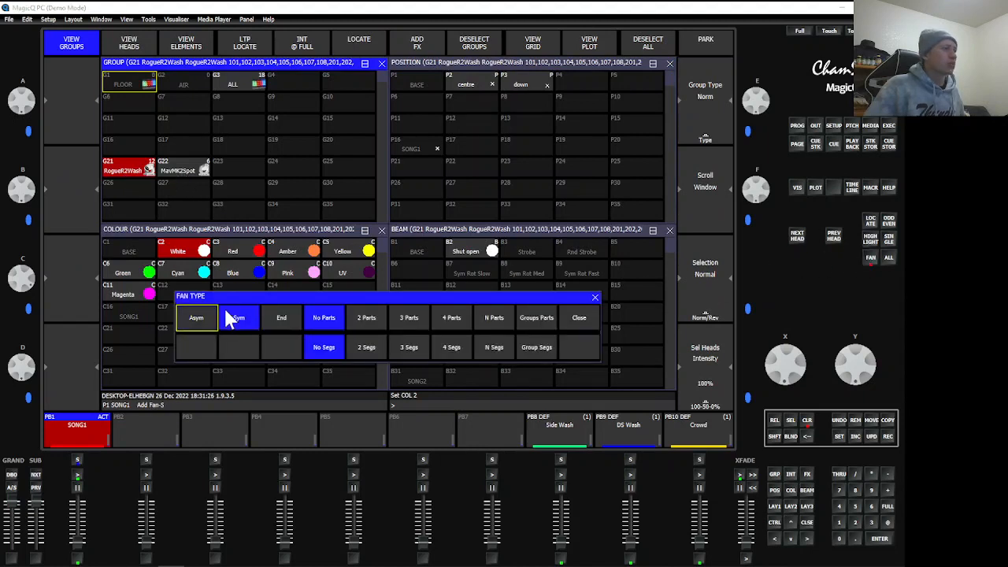
{"action": "left_click", "coordinate": [233, 260]}
{"action": "left_click", "coordinate": [201, 267]}
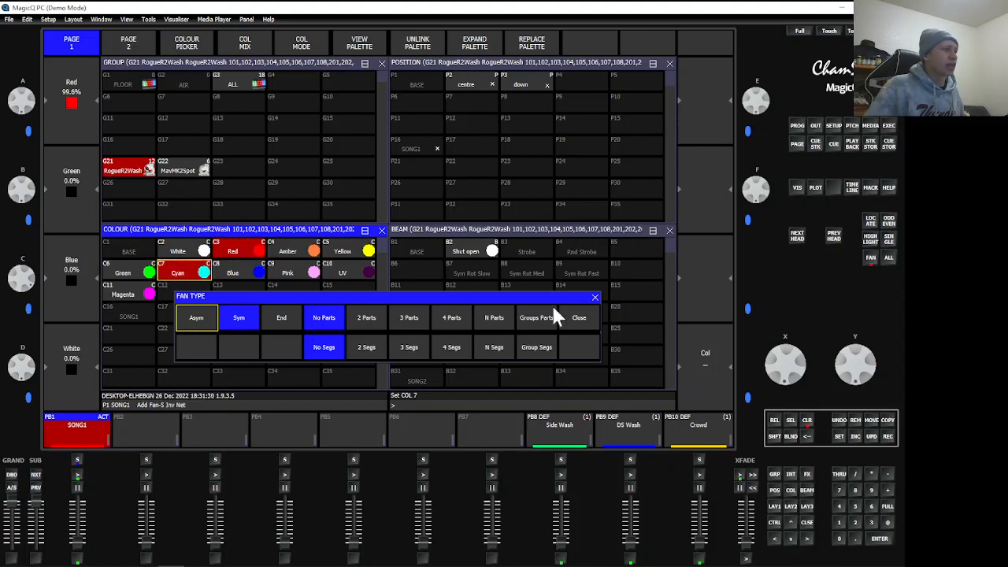
{"action": "left_click", "coordinate": [797, 189]}
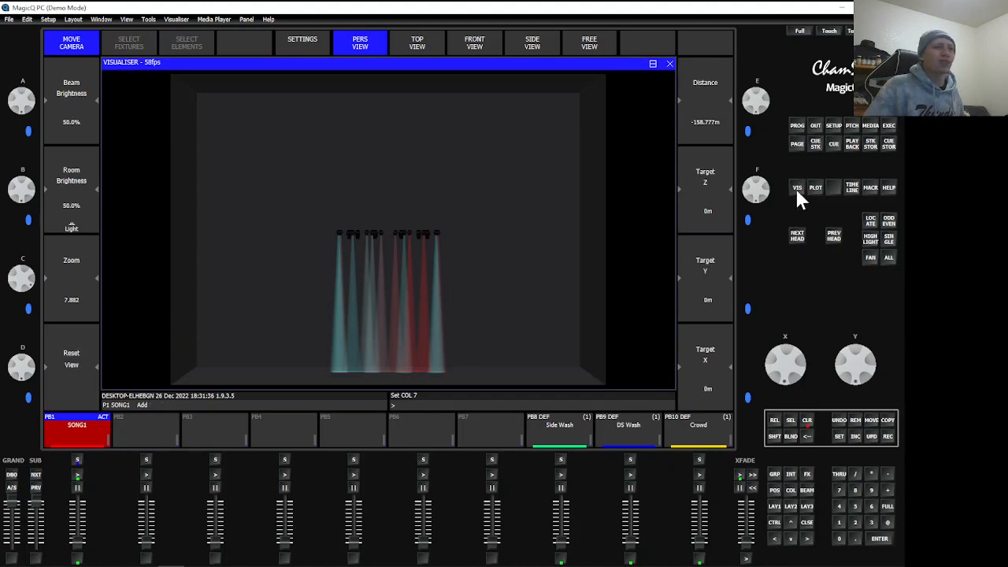
Clear the programmer and fan the Red and Cyan palettes across the ALL group with the Sym fan type.
{"action": "left_click", "coordinate": [787, 505]}
{"action": "left_click", "coordinate": [264, 83]}
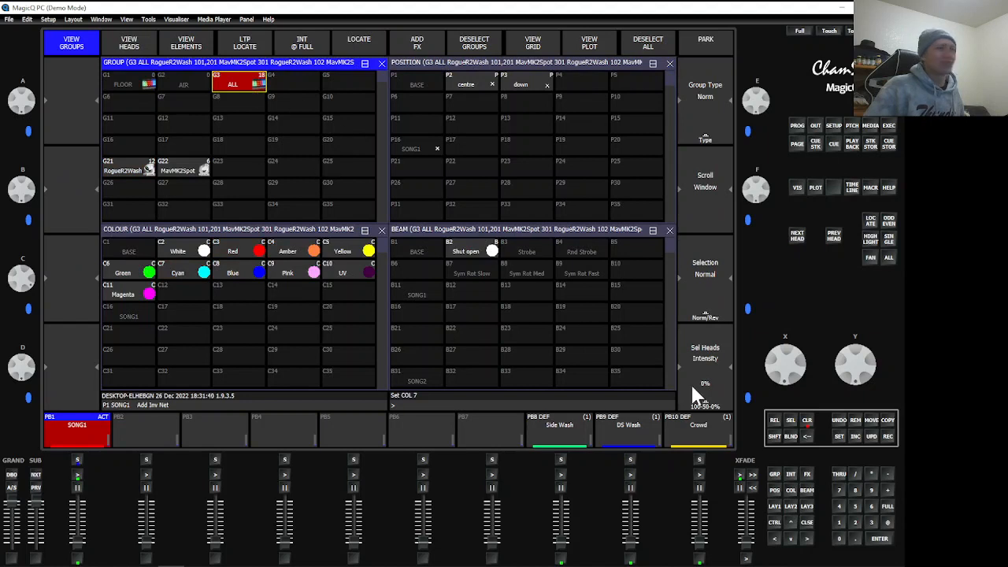
{"action": "left_click", "coordinate": [808, 424]}
{"action": "left_click", "coordinate": [243, 88]}
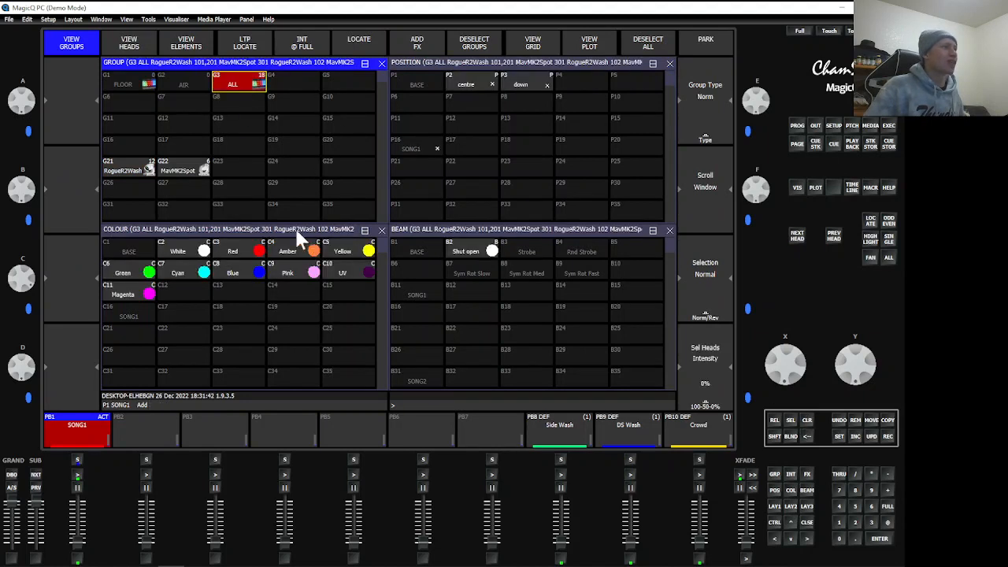
{"action": "left_click", "coordinate": [870, 257]}
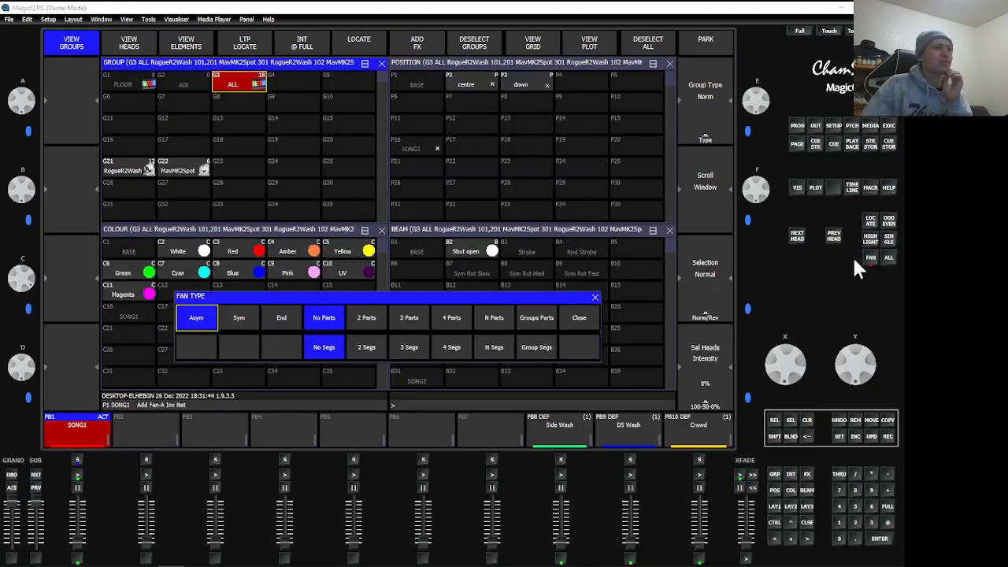
{"action": "left_click", "coordinate": [251, 316]}
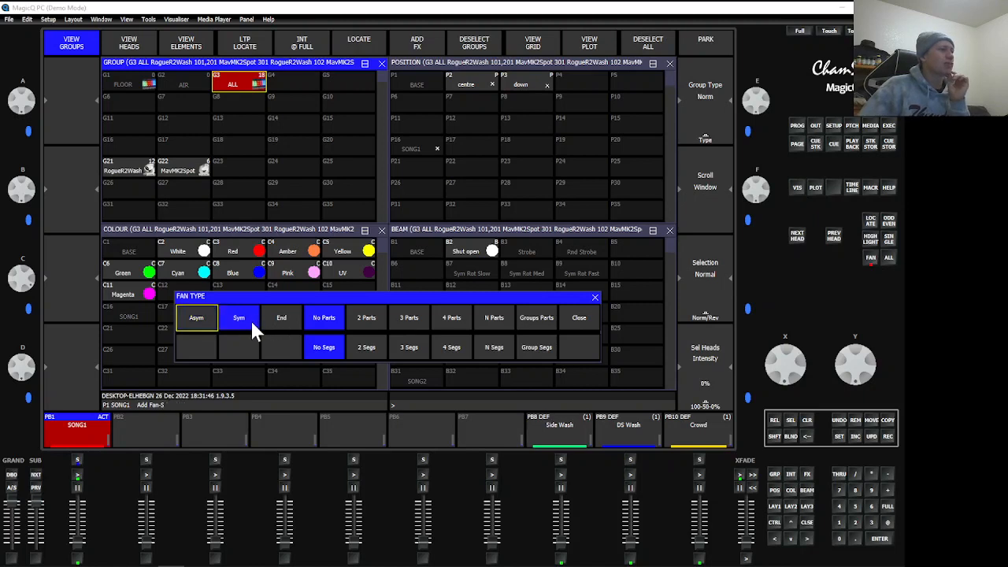
{"action": "left_click", "coordinate": [596, 297]}
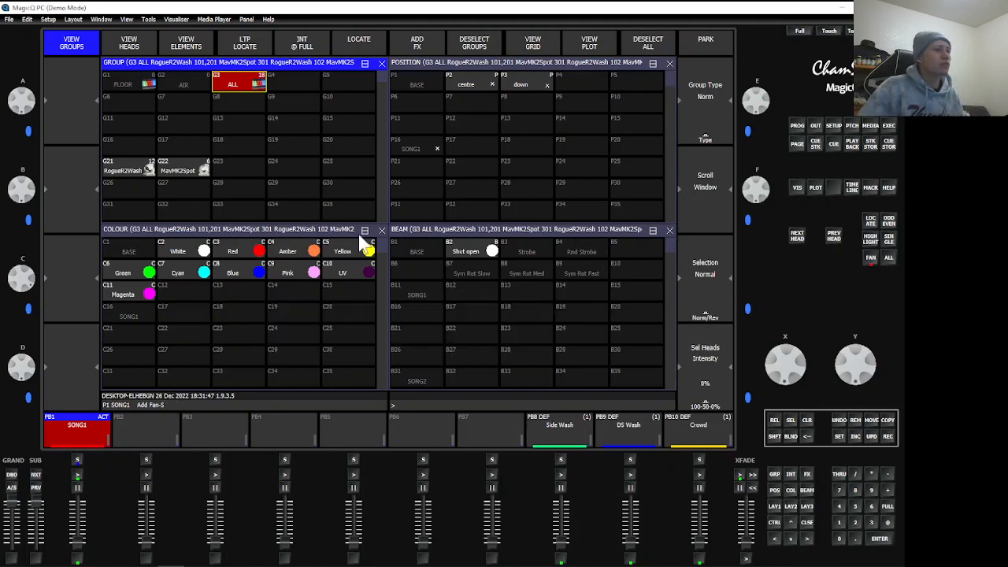
{"action": "left_click", "coordinate": [268, 256]}
{"action": "left_click", "coordinate": [206, 275]}
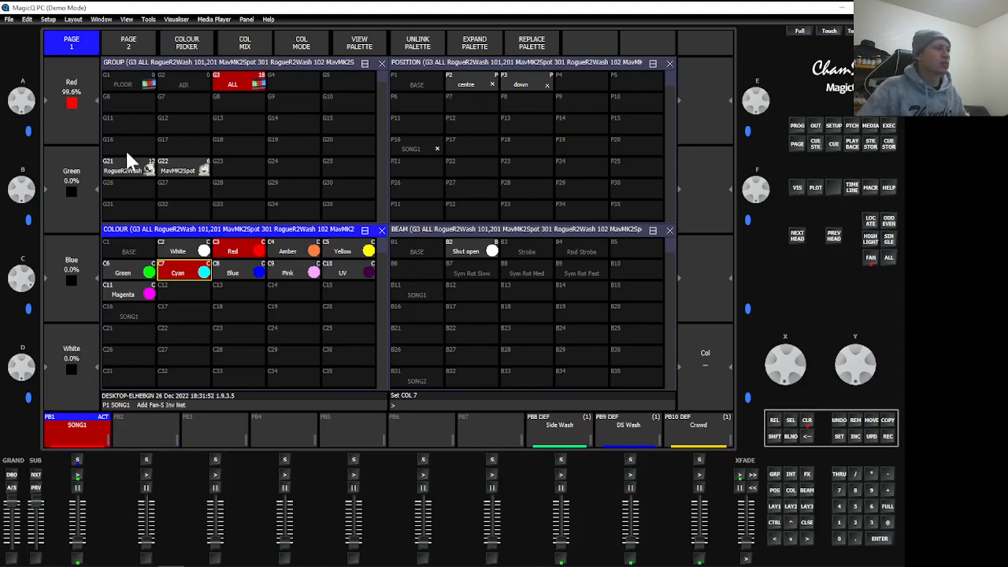
Set the RogueR2Wash group to full intensity, check the fan in the visualiser, and clear the programmer.
{"action": "left_click", "coordinate": [127, 172]}
{"action": "left_click", "coordinate": [887, 524]}
{"action": "left_click", "coordinate": [885, 506]}
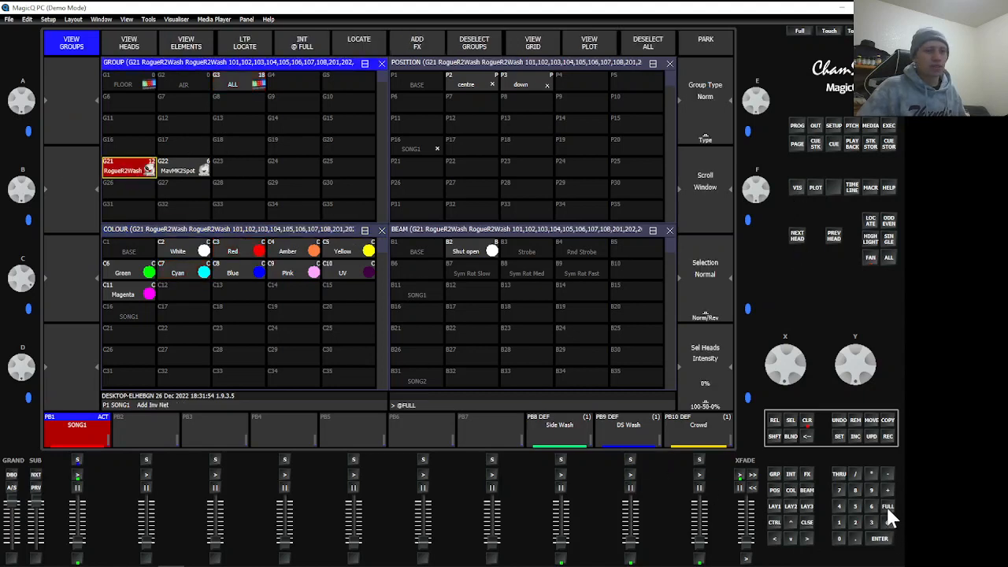
{"action": "left_click", "coordinate": [885, 539]}
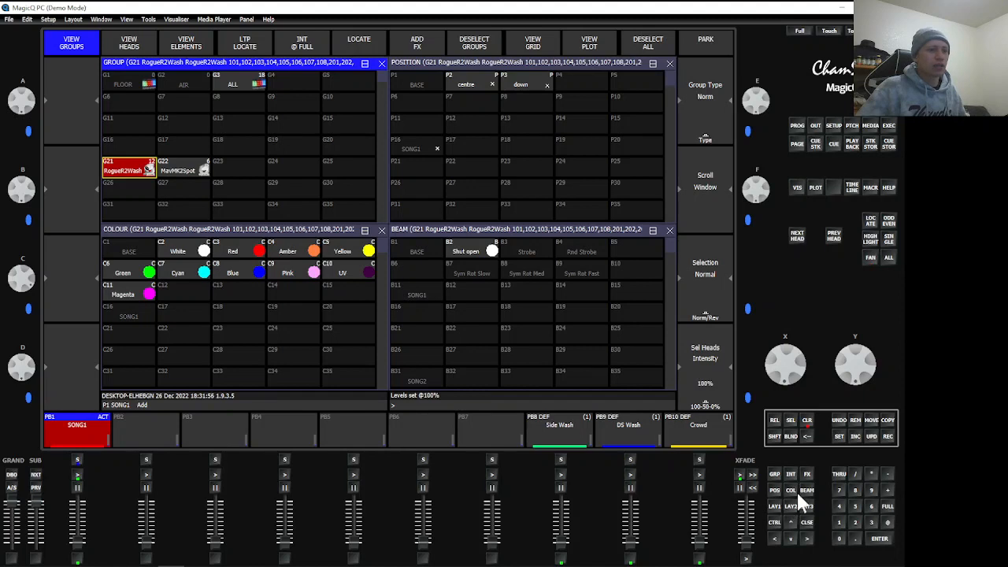
{"action": "left_click", "coordinate": [796, 188]}
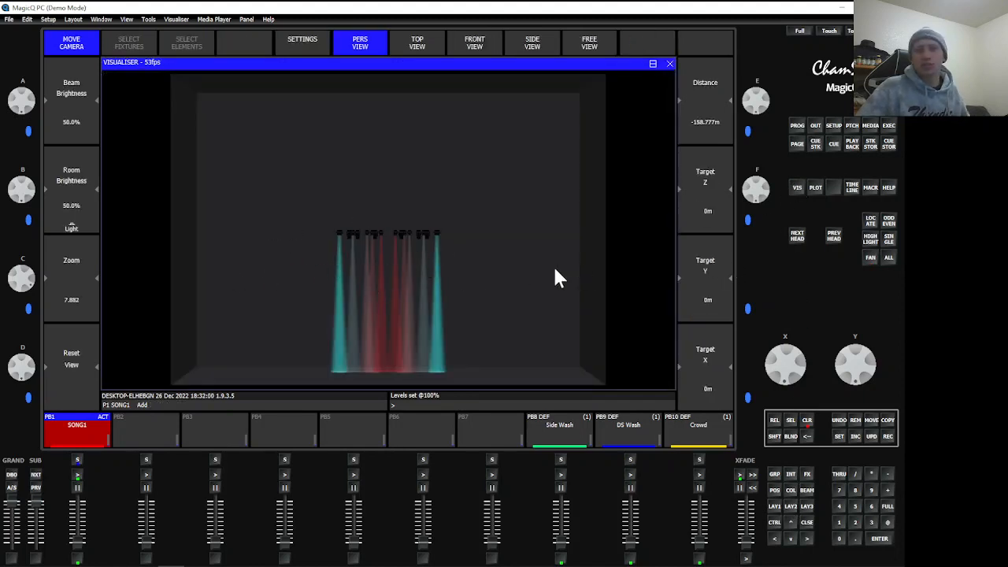
{"action": "left_click", "coordinate": [775, 505]}
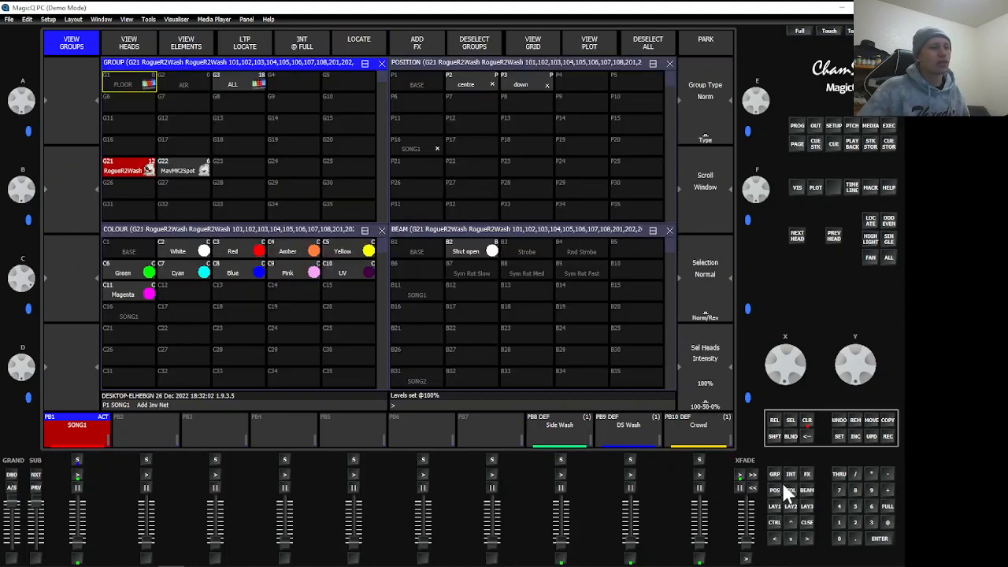
{"action": "left_click", "coordinate": [806, 420]}
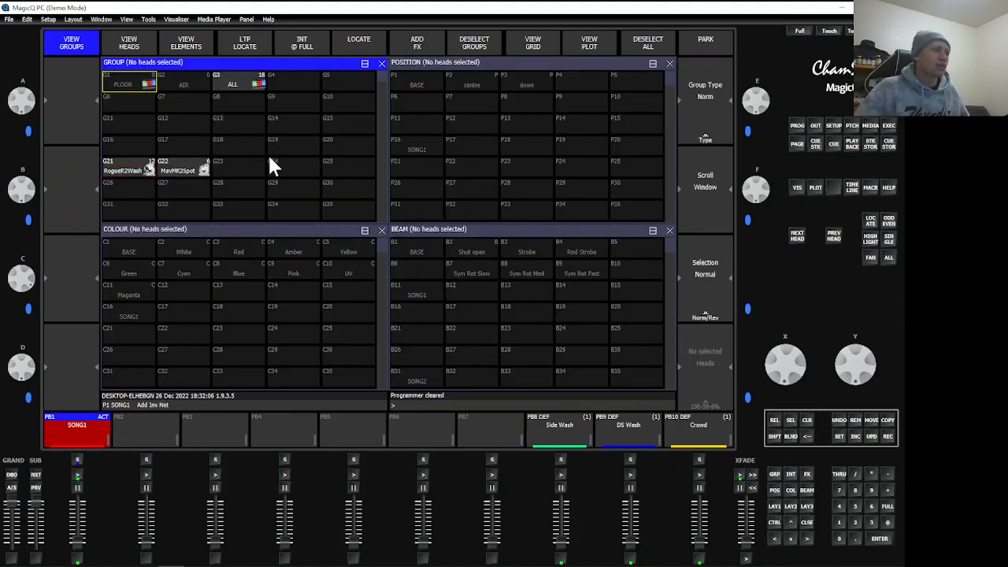
Look through the group grid and scan the full range of colour and beam palettes for the per-song entries.
{"action": "left_click", "coordinate": [245, 181]}
{"action": "left_click", "coordinate": [235, 169]}
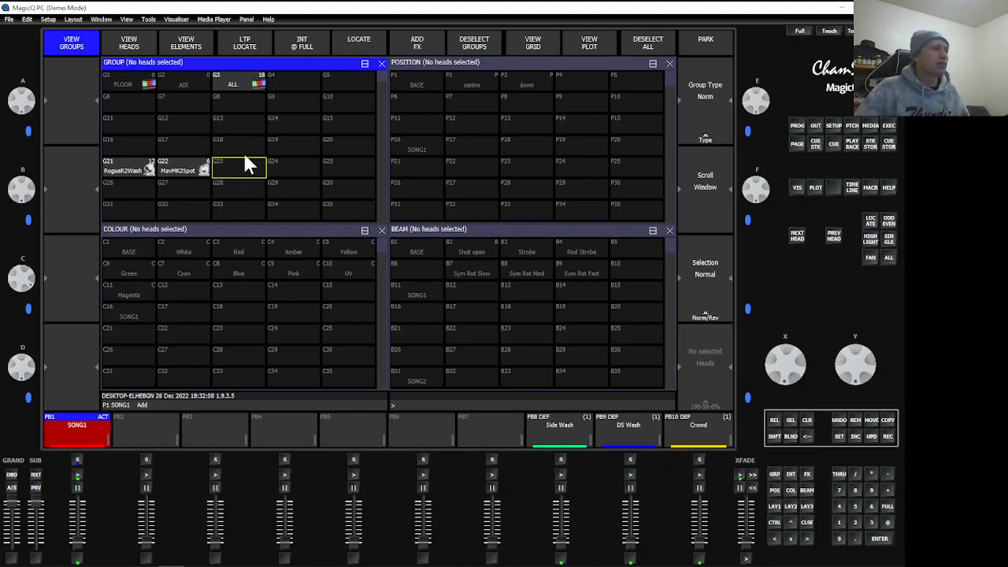
{"action": "left_click", "coordinate": [244, 150]}
{"action": "left_click", "coordinate": [264, 310]}
{"action": "scroll", "coordinate": [270, 311], "scroll_direction": "down", "scroll_amount": 6}
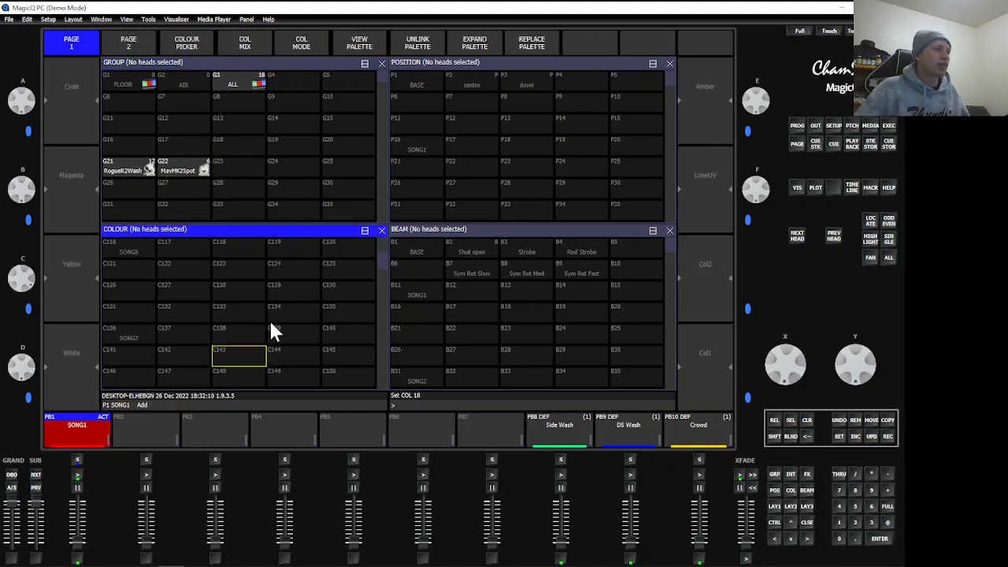
{"action": "scroll", "coordinate": [268, 315], "scroll_direction": "up", "scroll_amount": 6}
{"action": "left_click", "coordinate": [510, 332]}
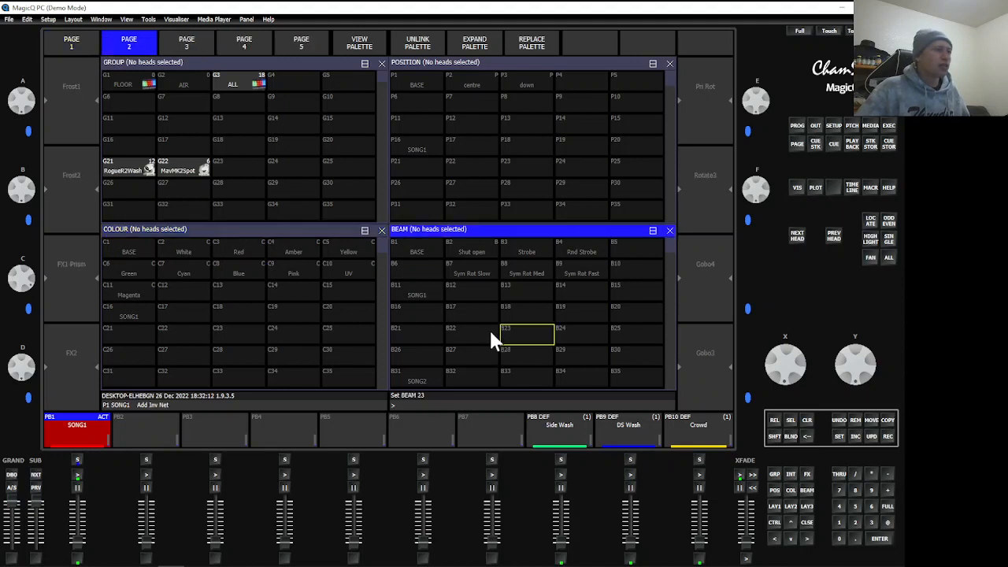
{"action": "scroll", "coordinate": [489, 329], "scroll_direction": "down", "scroll_amount": 8}
{"action": "scroll", "coordinate": [489, 329], "scroll_direction": "up", "scroll_amount": 8}
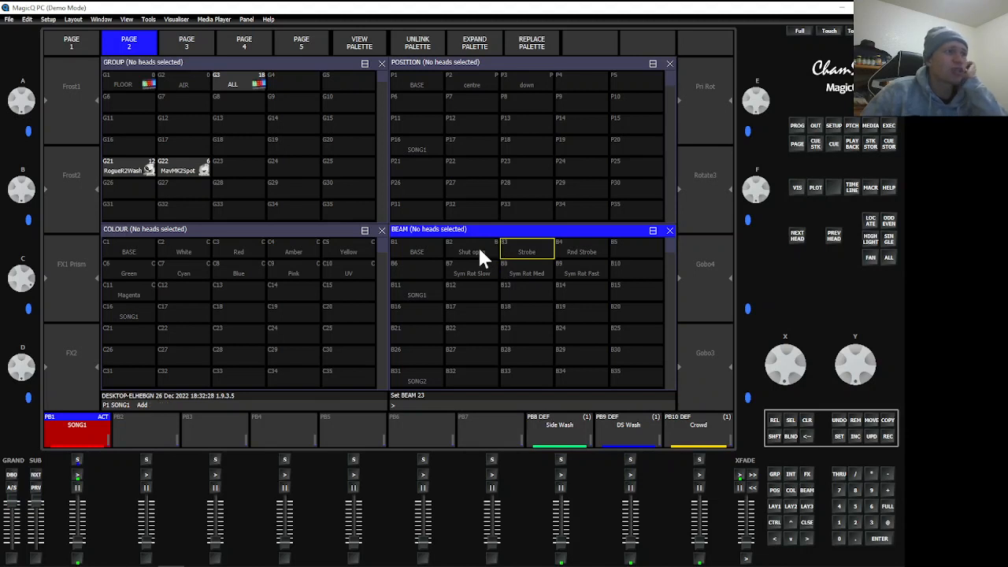
Examine the Rnd Strobe, Sym Rot Slow, Sym Rot Med and Sym Rot Fast beam palettes.
{"action": "left_click", "coordinate": [587, 254]}
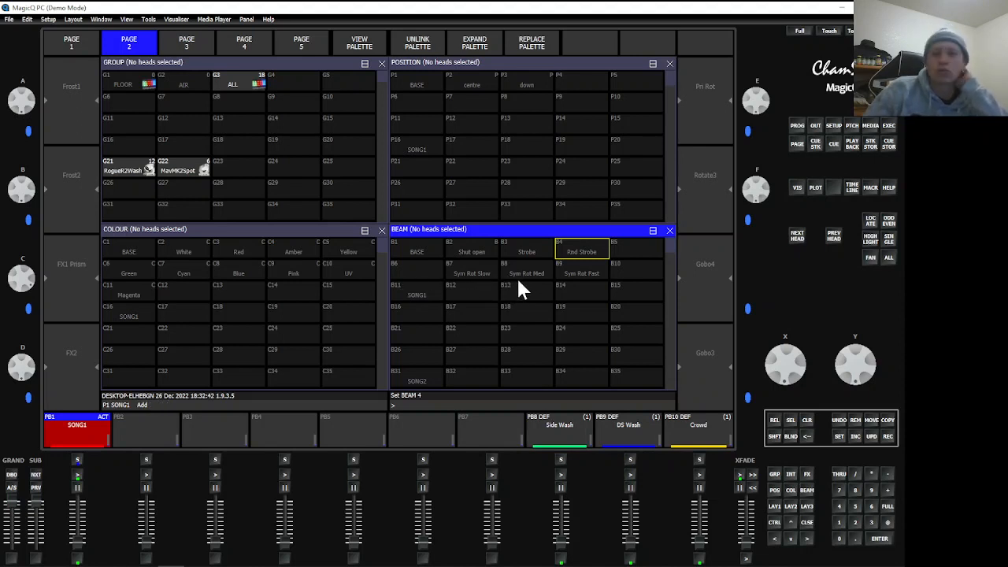
{"action": "left_click", "coordinate": [480, 277]}
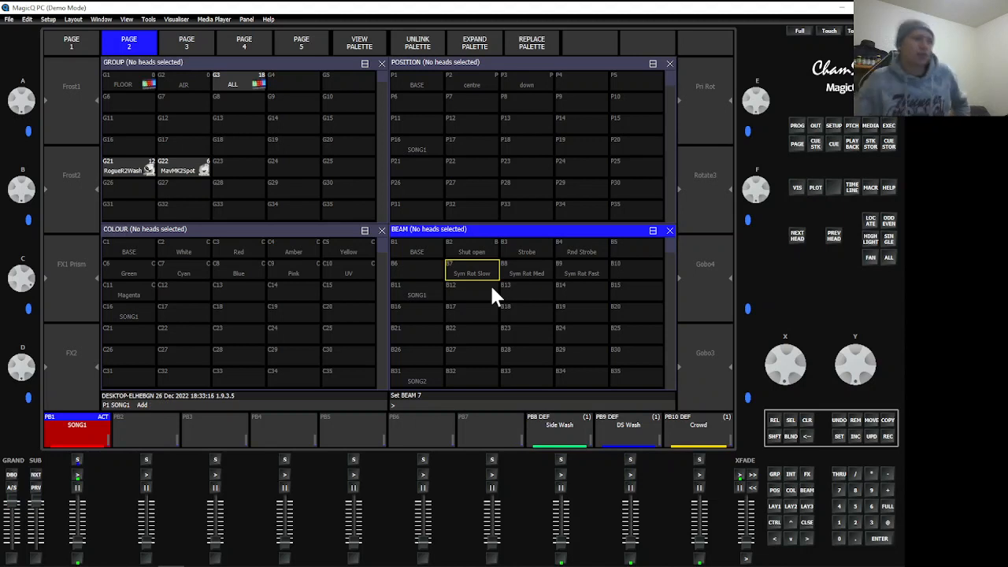
{"action": "left_click", "coordinate": [520, 274]}
{"action": "left_click", "coordinate": [558, 274]}
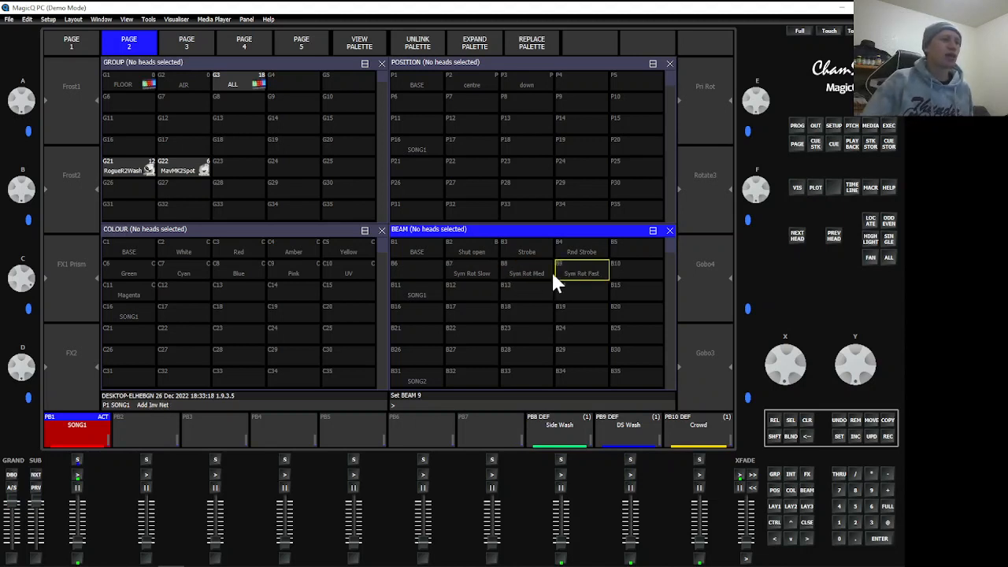
{"action": "left_click", "coordinate": [484, 274]}
{"action": "left_click", "coordinate": [516, 275]}
{"action": "left_click", "coordinate": [570, 278]}
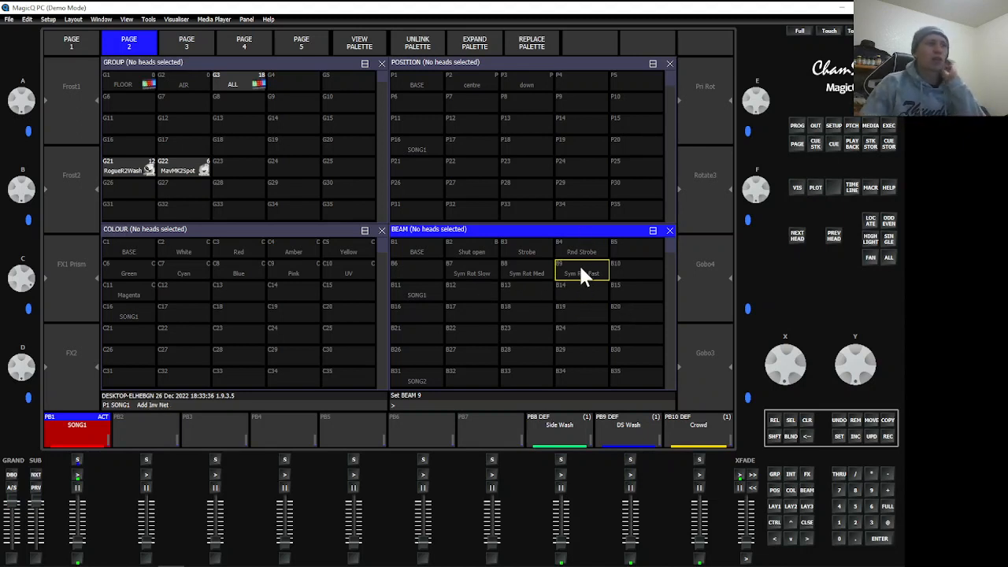
{"action": "left_click", "coordinate": [481, 271]}
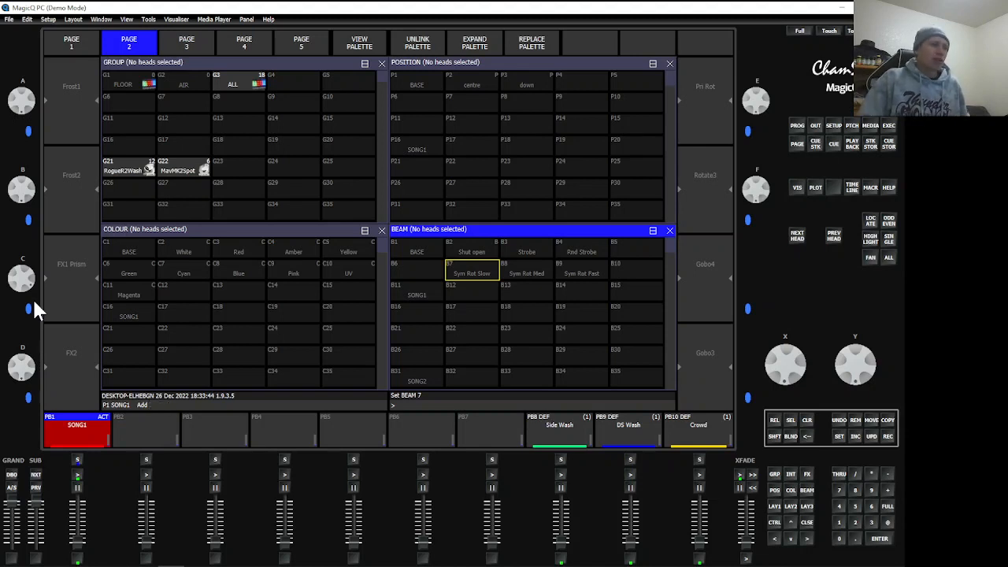
{"action": "scroll", "coordinate": [489, 302], "scroll_direction": "down", "scroll_amount": 5}
{"action": "scroll", "coordinate": [492, 315], "scroll_direction": "up", "scroll_amount": 4}
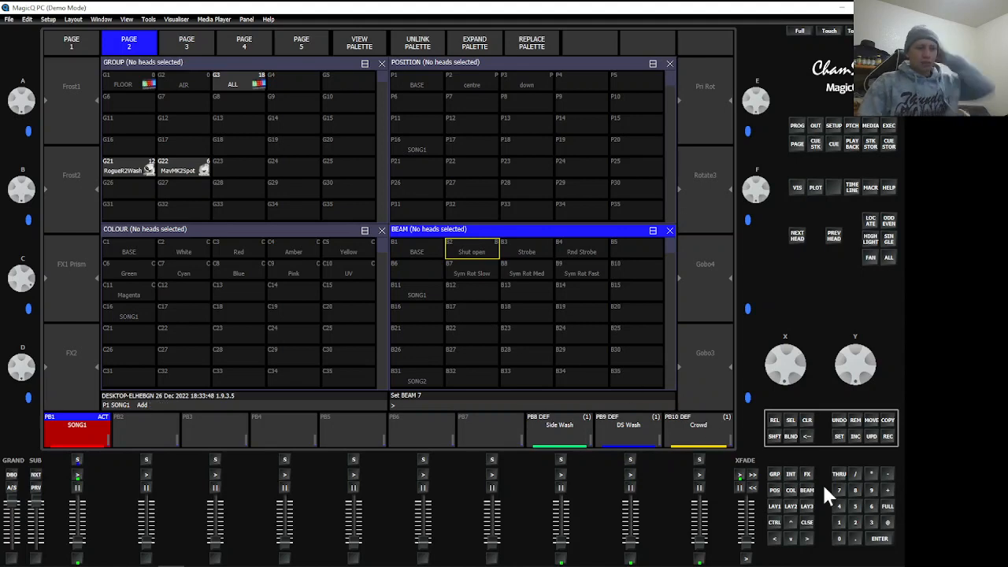
Open the cue stack and macro layout and run the SONG2 and SONG3 macros, ending on the SONG1 macro.
{"action": "left_click", "coordinate": [802, 508]}
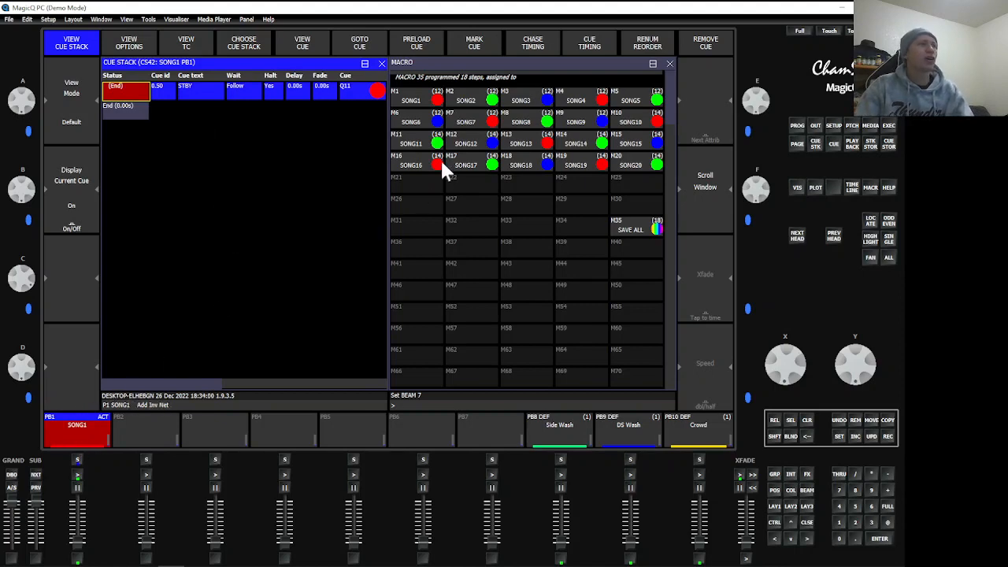
{"action": "left_click", "coordinate": [423, 104]}
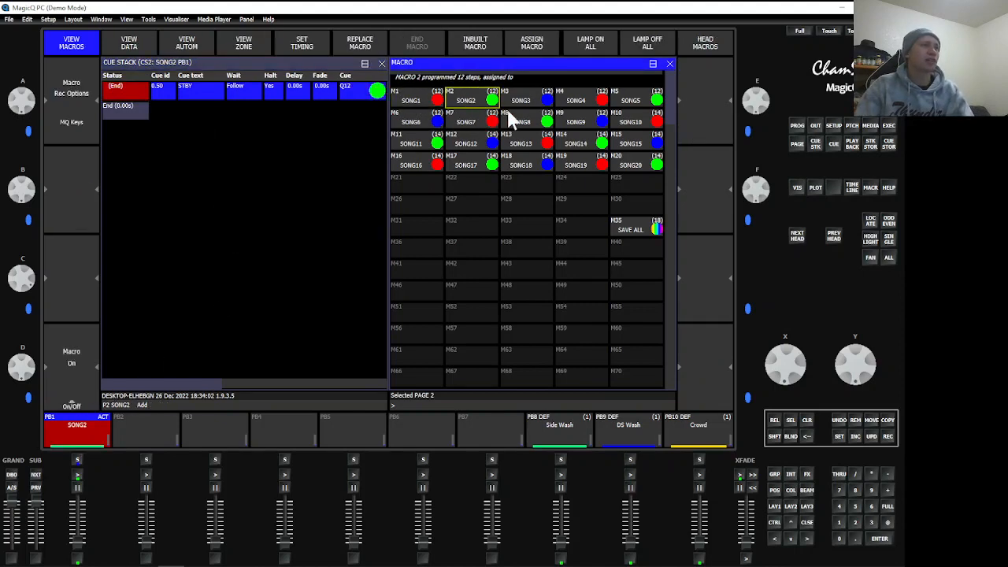
{"action": "left_click", "coordinate": [489, 118]}
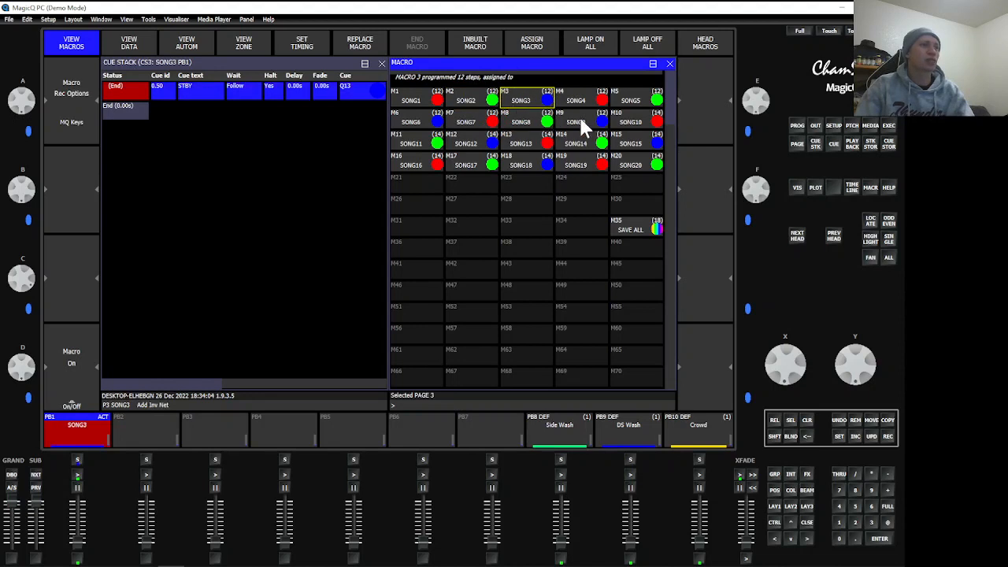
{"action": "left_click", "coordinate": [415, 100]}
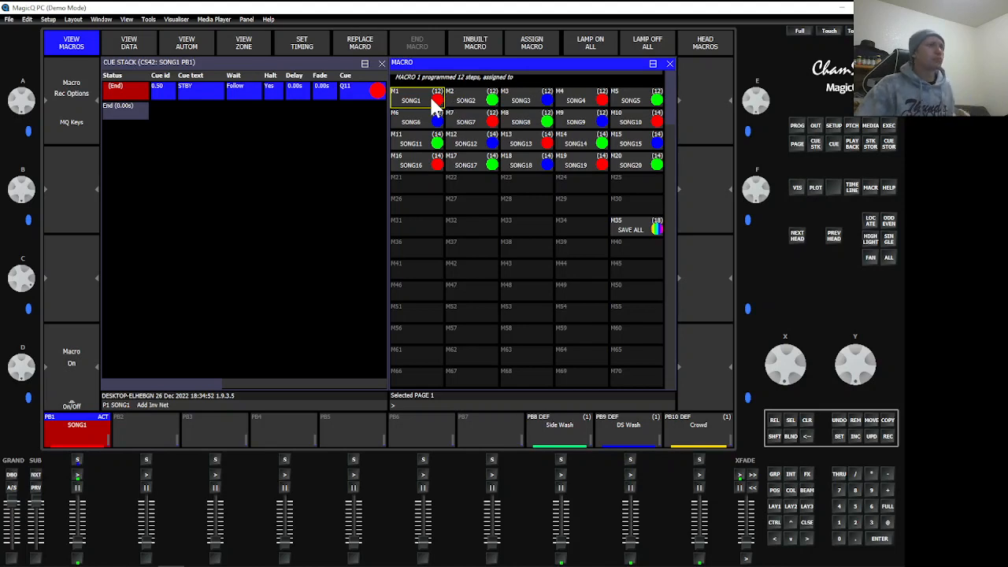
Open the SONG1 macro's recorded steps at the first RELEASE item and release the SONG1 playback.
{"action": "left_click", "coordinate": [150, 42]}
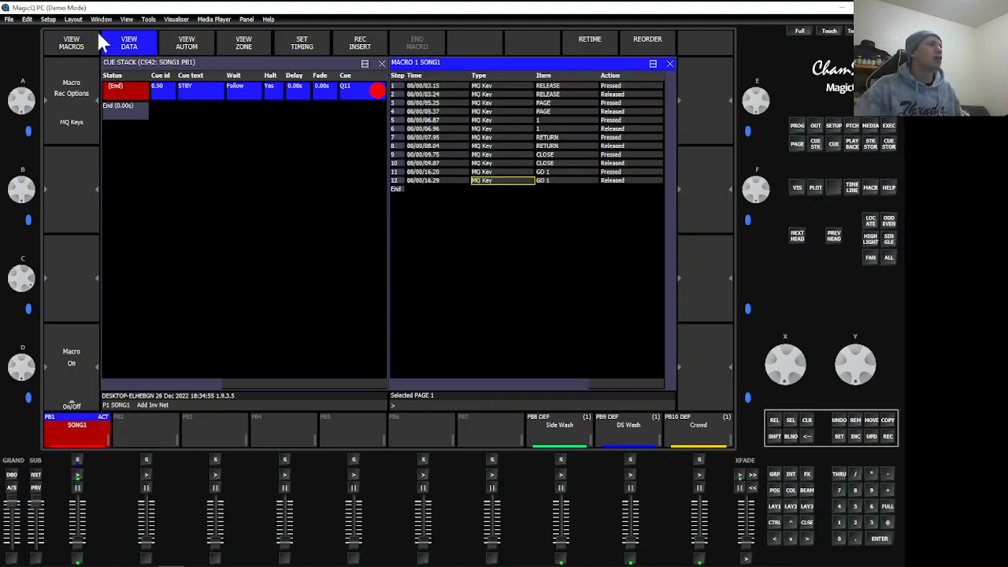
{"action": "left_click", "coordinate": [542, 85]}
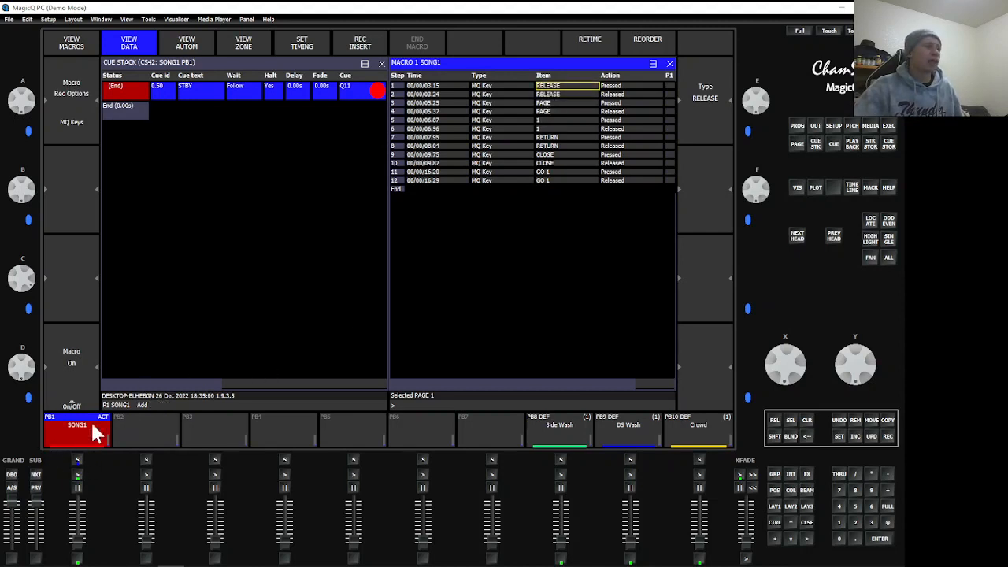
{"action": "left_click", "coordinate": [771, 416]}
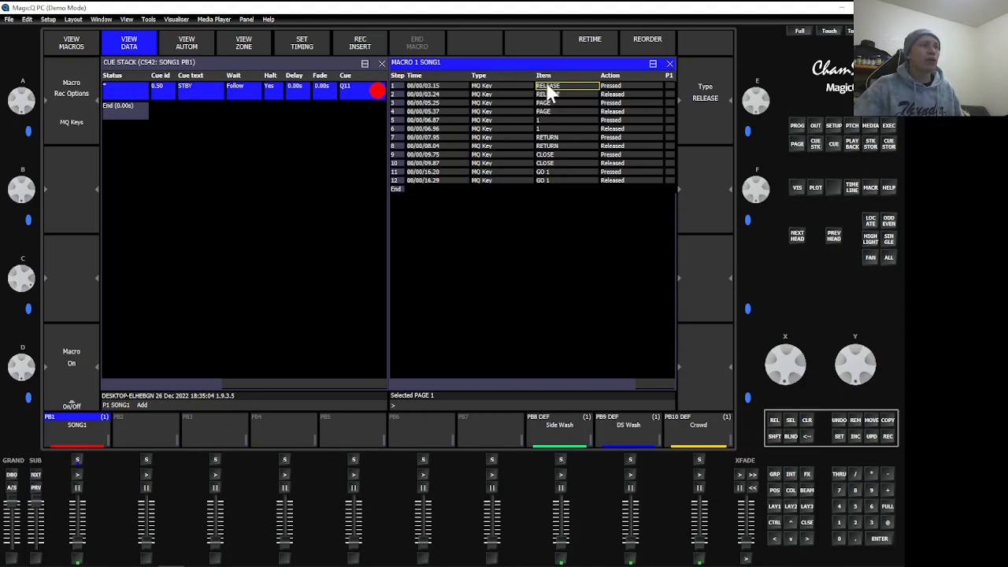
Insert the keys SELECT, 1 and RETURN before the first RELEASE step of the SONG1 macro and end the recording.
{"action": "left_click", "coordinate": [383, 50]}
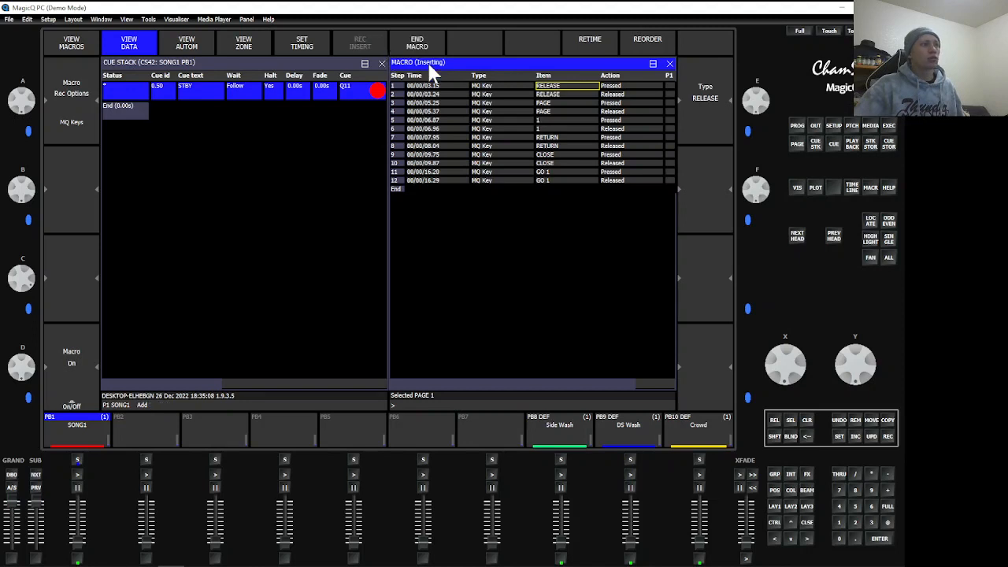
{"action": "left_click", "coordinate": [792, 421]}
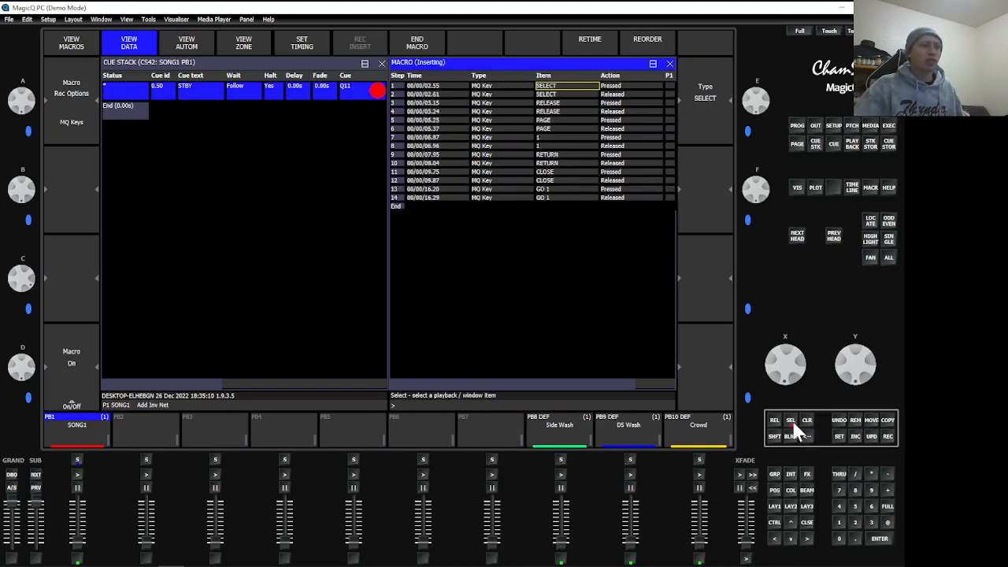
{"action": "left_click", "coordinate": [839, 522]}
{"action": "left_click", "coordinate": [879, 539]}
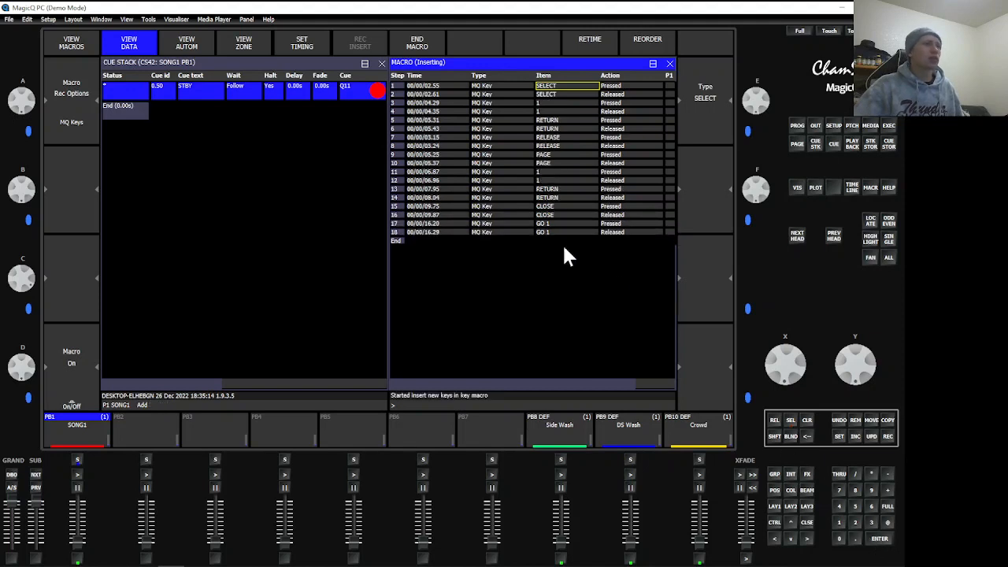
{"action": "left_click", "coordinate": [417, 44]}
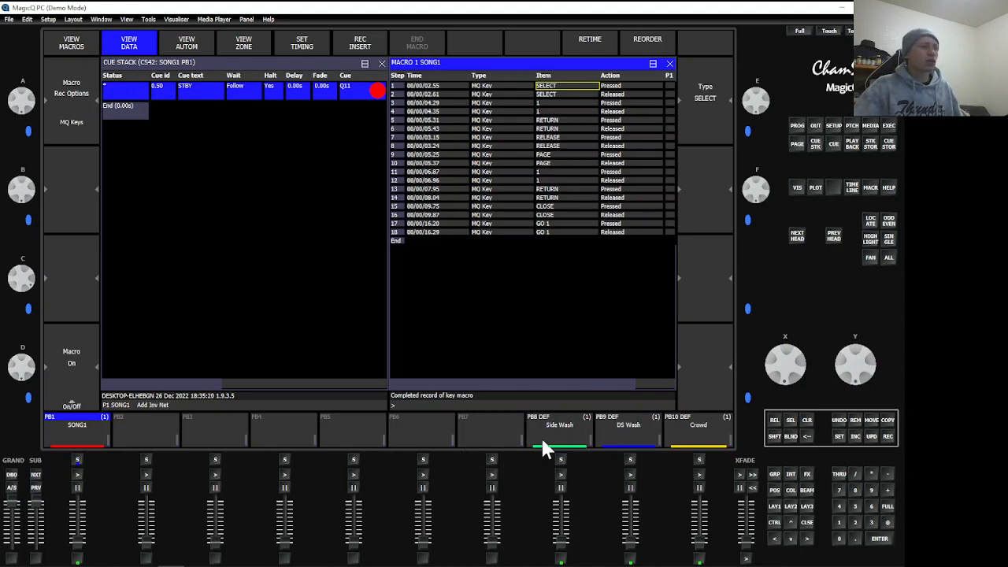
Select the Side Wash playback and SONG1 in turn to compare their cue stacks, and return to the macro list.
{"action": "left_click", "coordinate": [568, 429]}
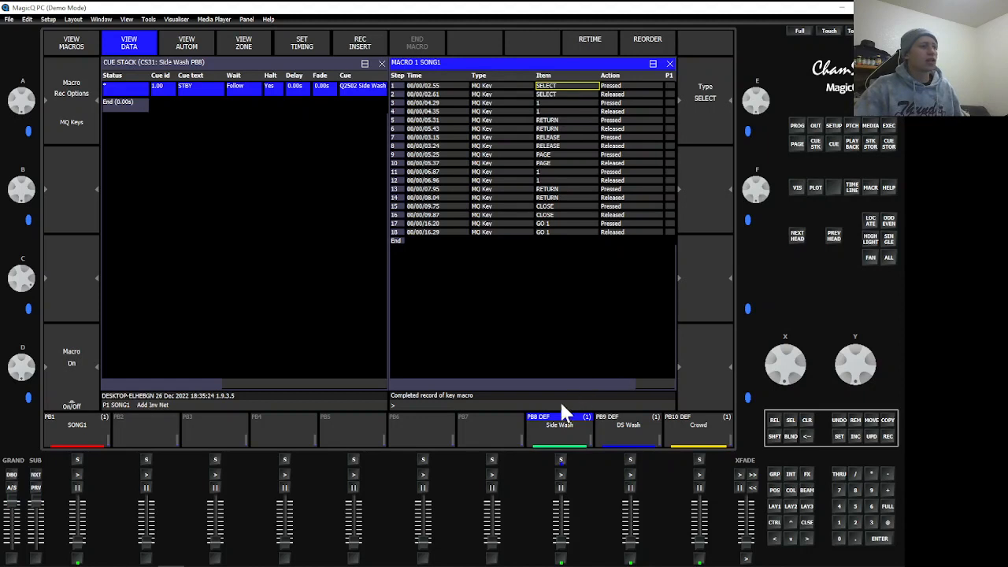
{"action": "left_click", "coordinate": [74, 425]}
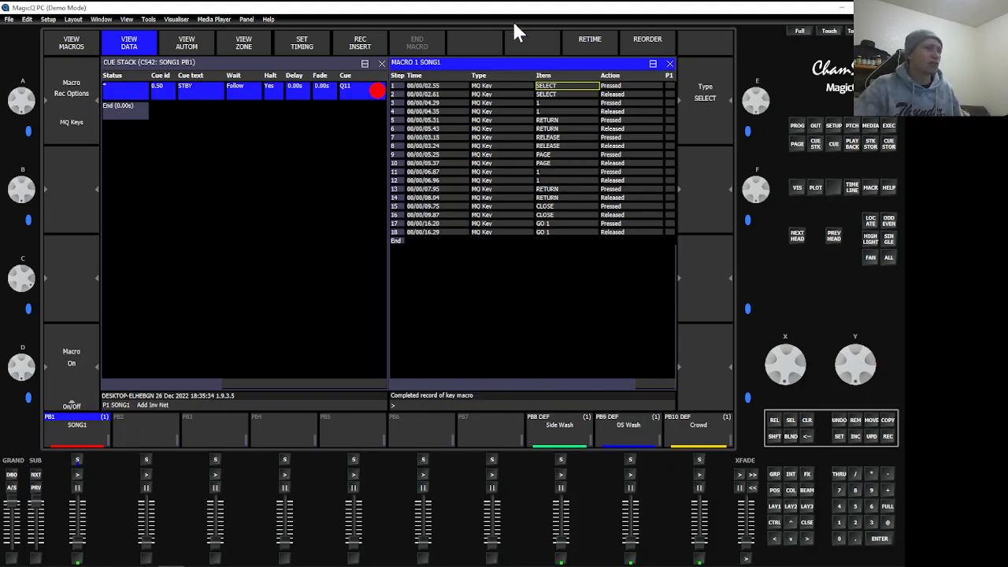
{"action": "left_click", "coordinate": [71, 45]}
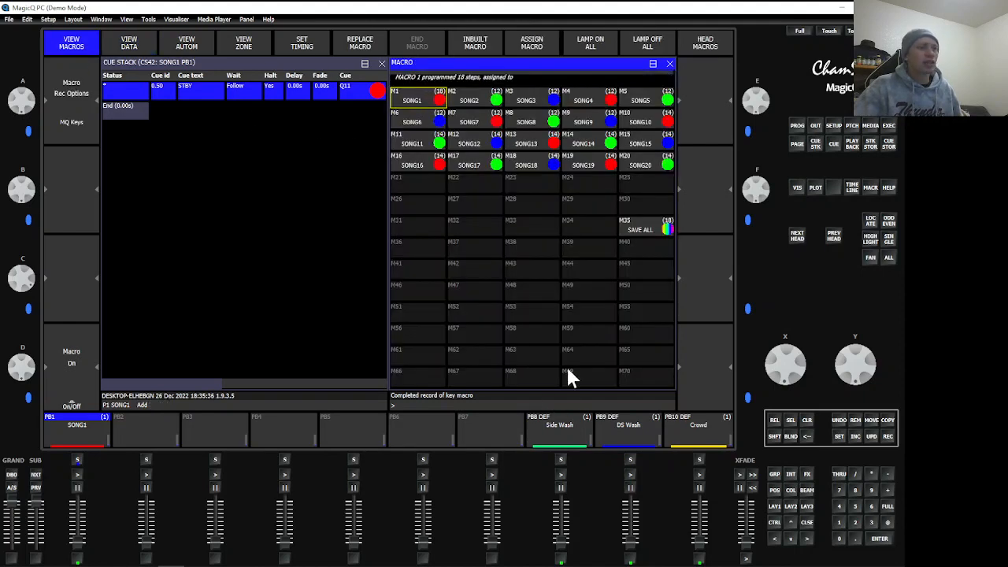
Run the SONG2 macro, select the Side Wash playback and run the SONG1 macro to test its playback selection.
{"action": "left_click", "coordinate": [482, 102]}
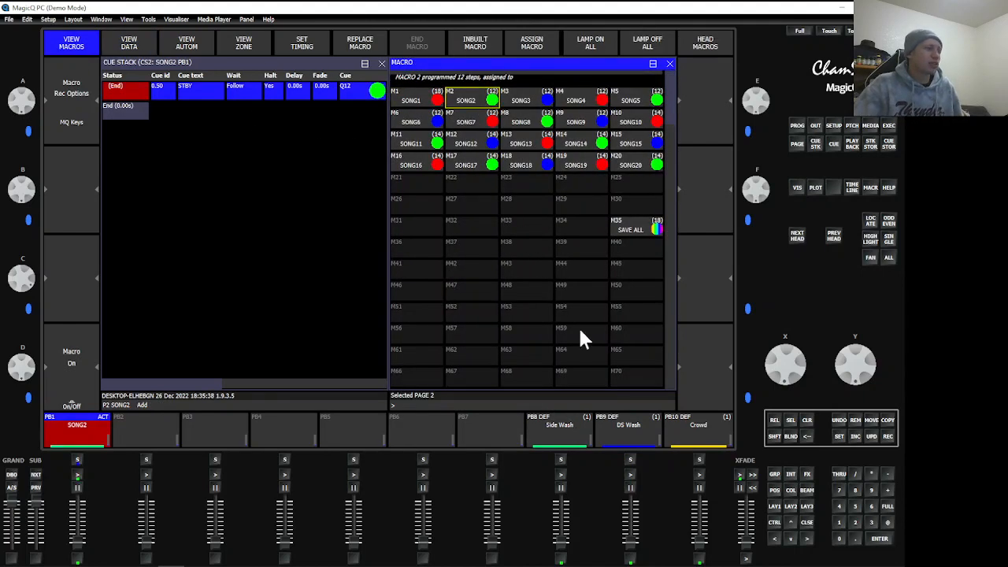
{"action": "left_click", "coordinate": [578, 443]}
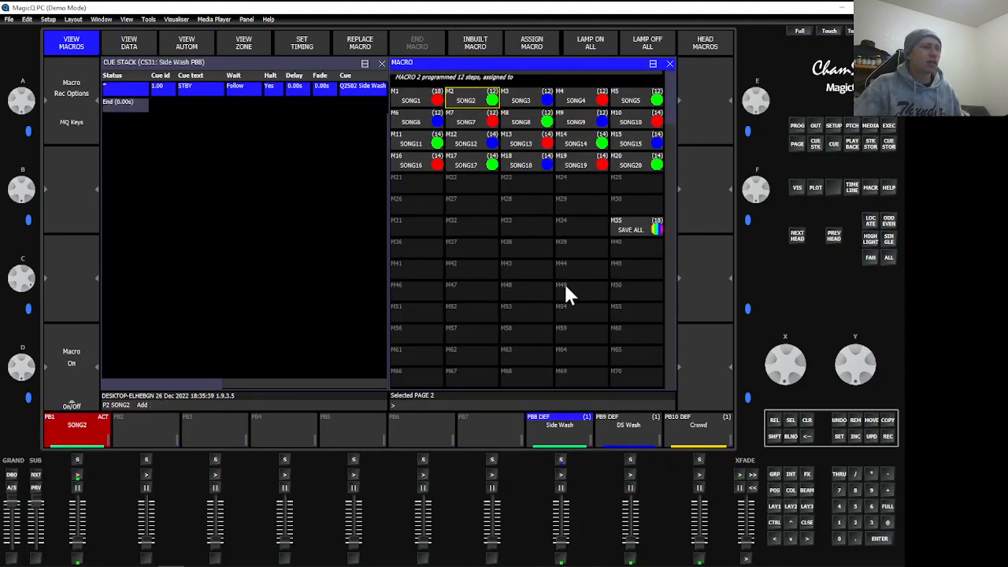
{"action": "left_click", "coordinate": [424, 98]}
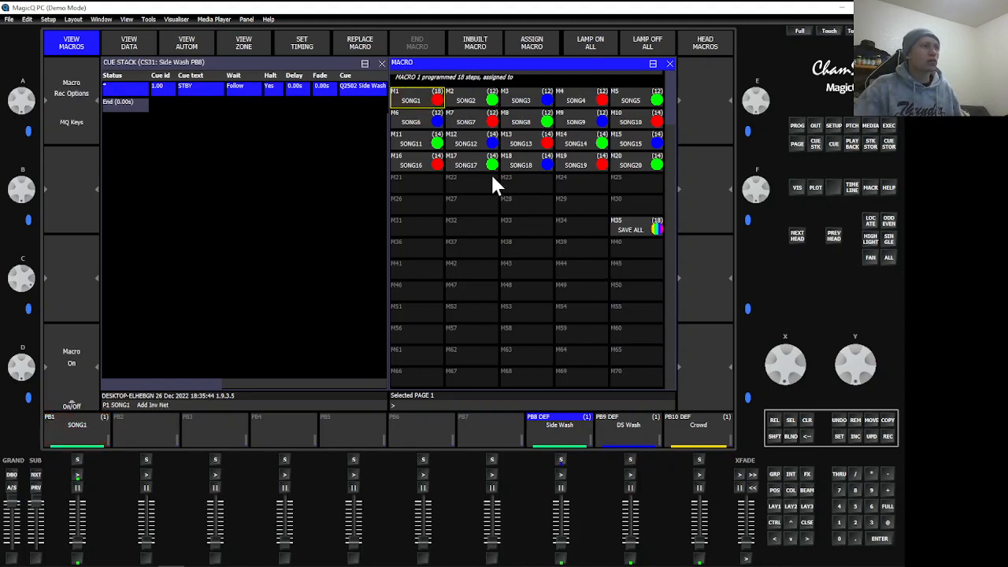
Remove the SELECT and 1 key steps from the start of the SONG1 macro and return to the macro list.
{"action": "left_click", "coordinate": [129, 44]}
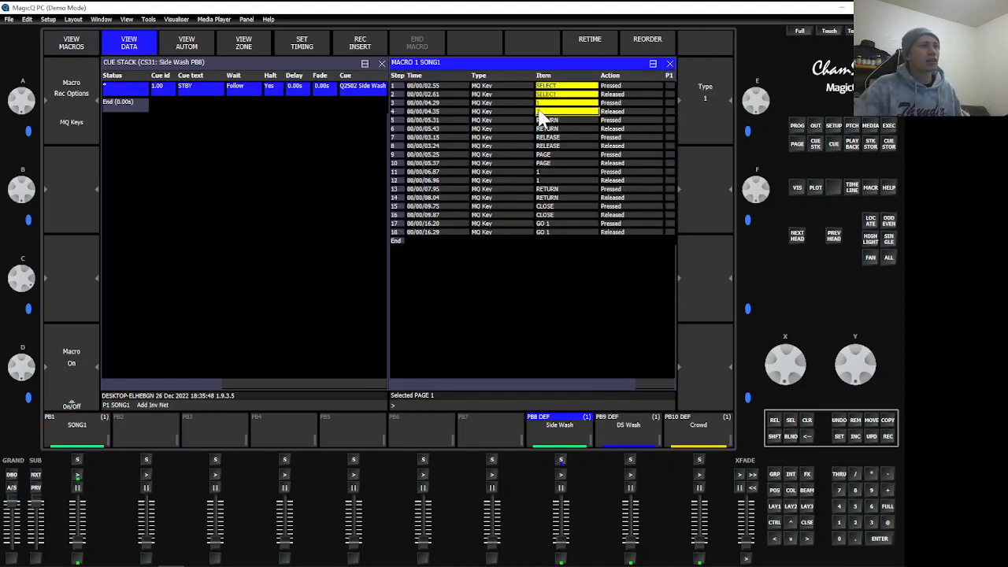
{"action": "left_click", "coordinate": [856, 422]}
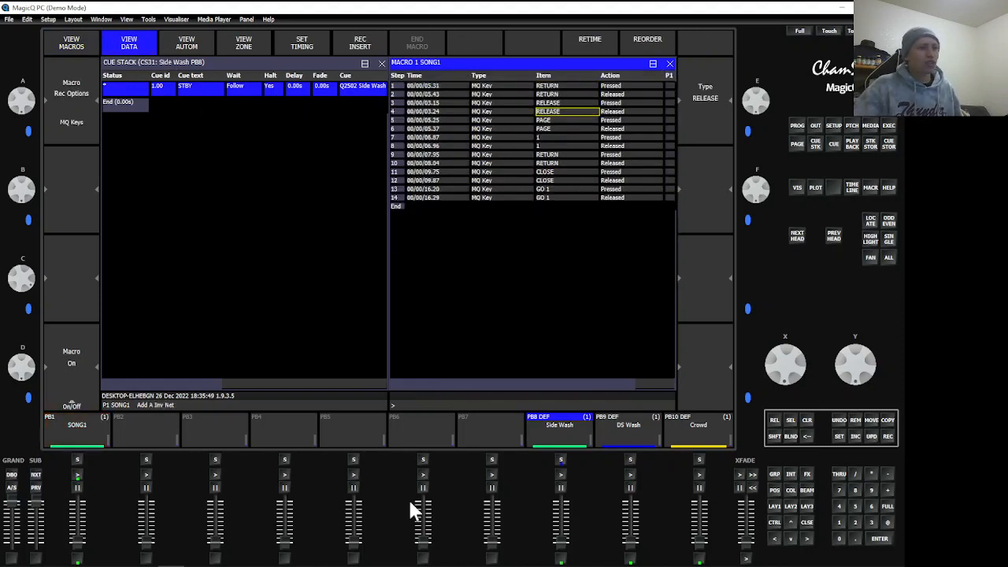
{"action": "left_click", "coordinate": [90, 431]}
{"action": "left_click", "coordinate": [75, 52]}
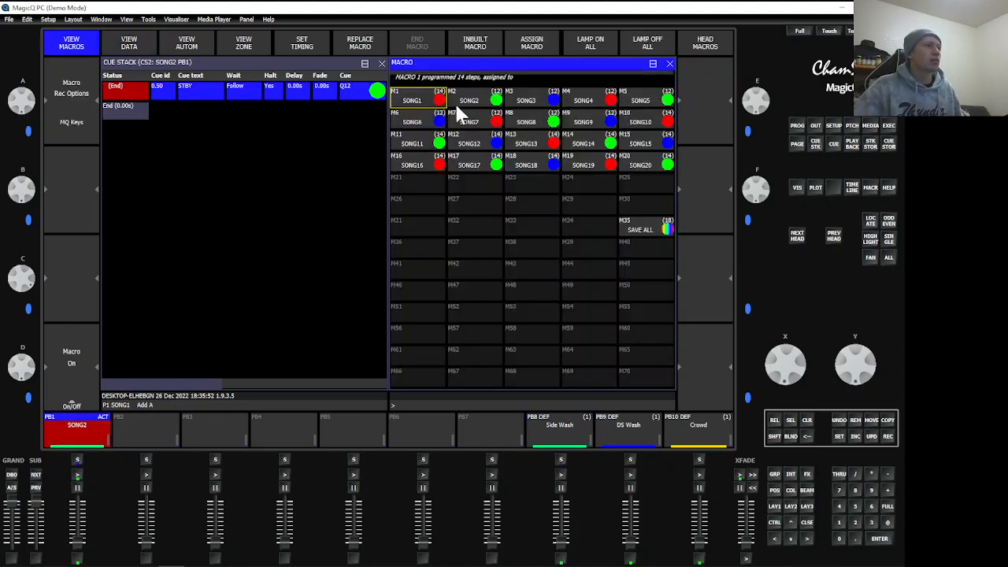
Run the SONG1 macro, select the SONG1 playback and run the macro again.
{"action": "left_click", "coordinate": [437, 90]}
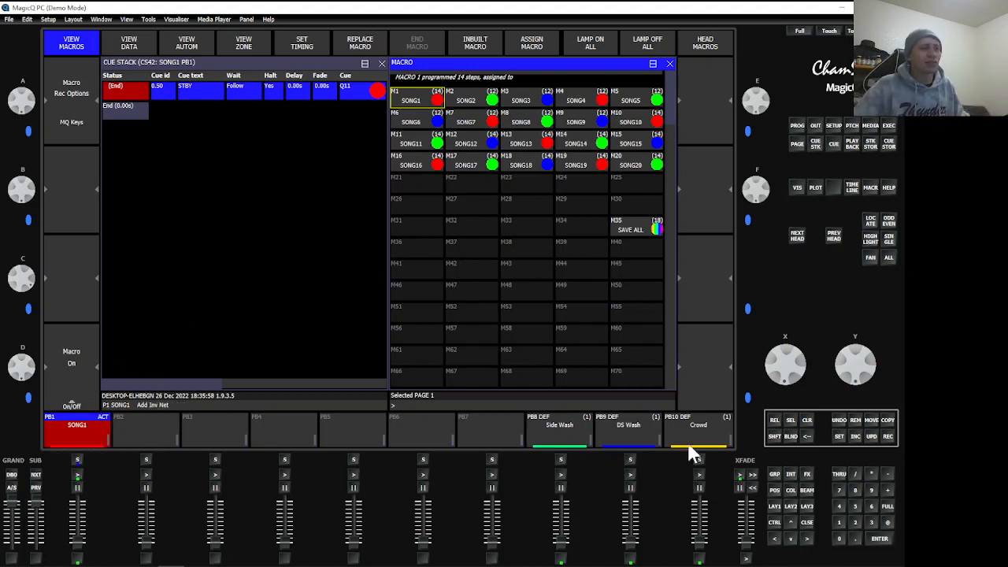
{"action": "left_click", "coordinate": [791, 420]}
{"action": "left_click", "coordinate": [99, 439]}
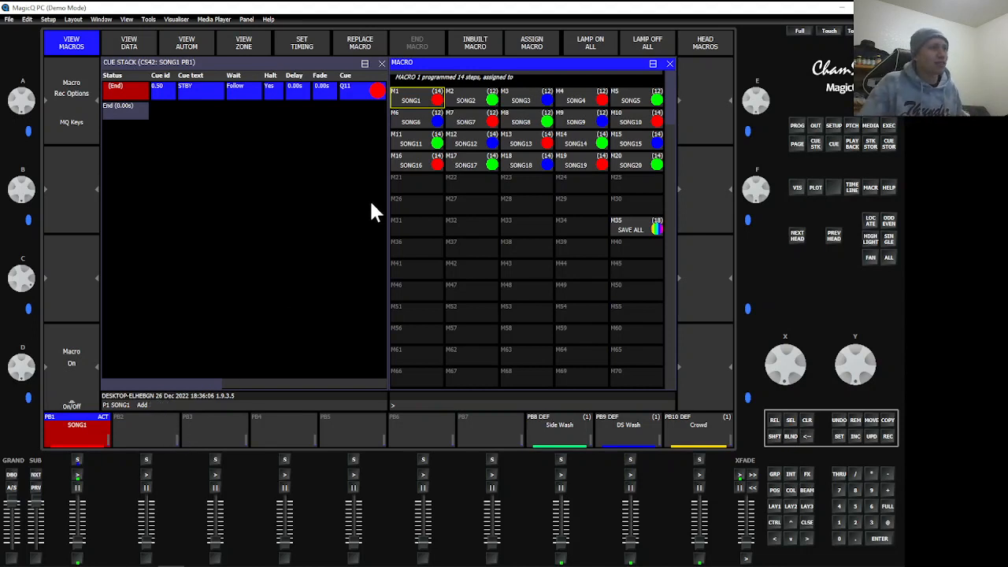
{"action": "left_click", "coordinate": [417, 98]}
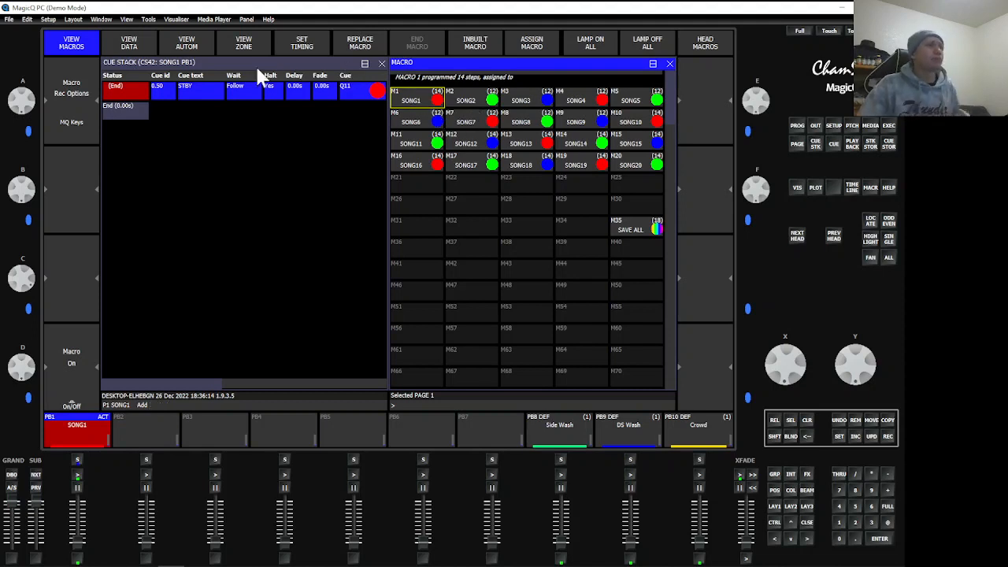
Remove the RETURN key steps before the first RELEASE step of the SONG1 macro.
{"action": "left_click", "coordinate": [129, 44]}
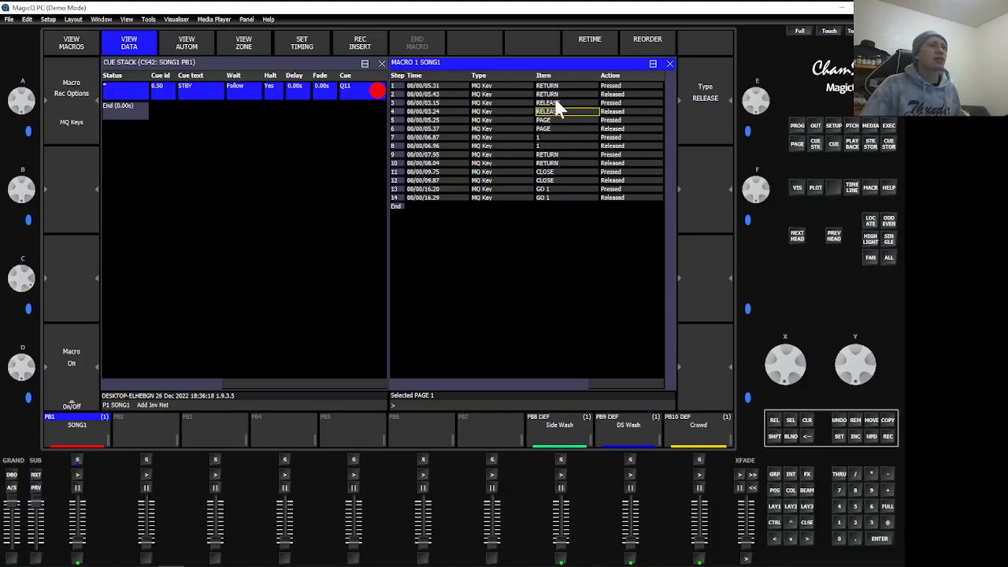
{"action": "left_click_drag", "start_coordinate": [550, 86], "coordinate": [554, 107]}
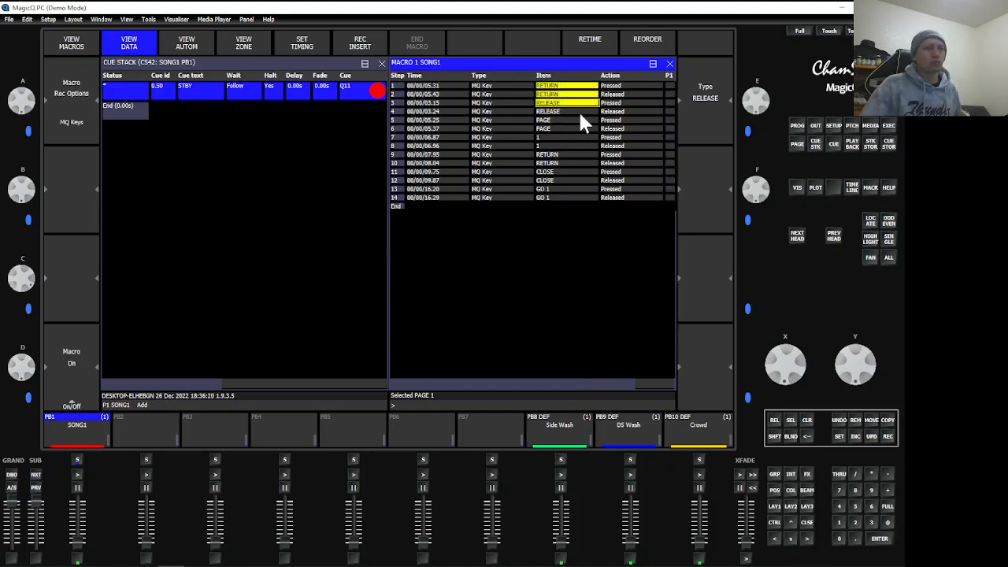
{"action": "left_click", "coordinate": [856, 420]}
Re-enact the SONG1 macro's keys manually by choosing page 1, closing the page window and starting playback 1.
{"action": "left_click_drag", "start_coordinate": [559, 102], "coordinate": [546, 113]}
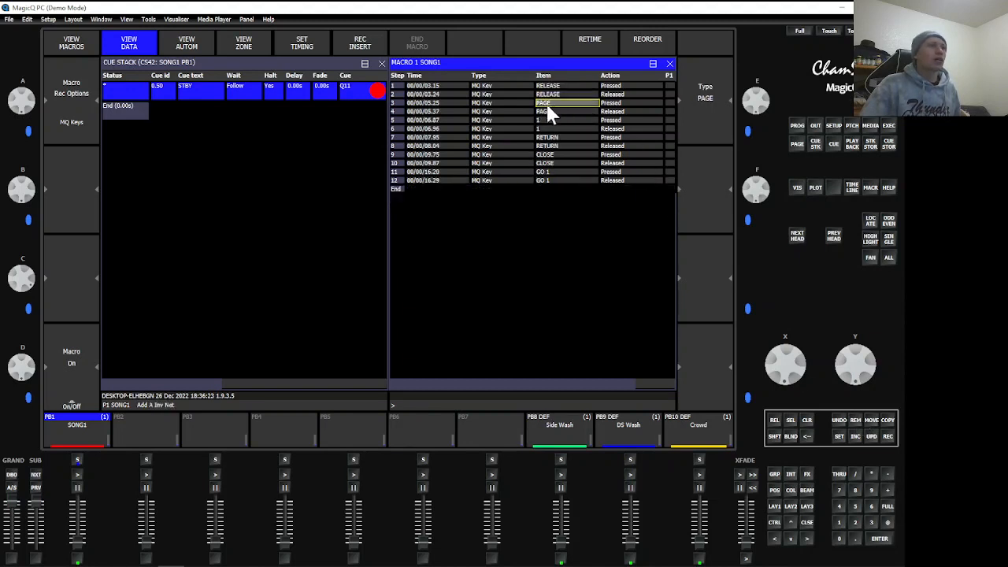
{"action": "left_click", "coordinate": [798, 144]}
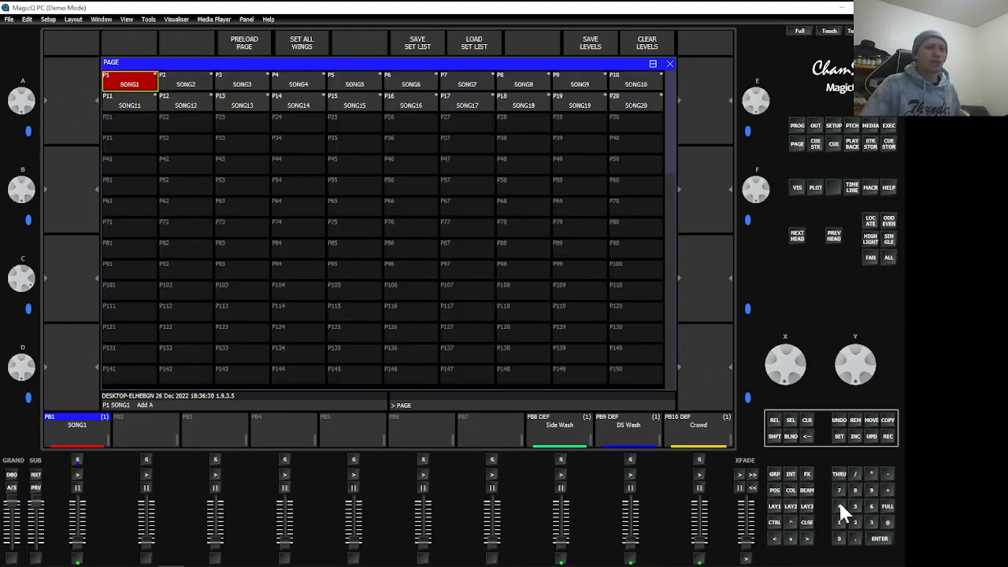
{"action": "left_click", "coordinate": [840, 522]}
{"action": "left_click", "coordinate": [880, 539]}
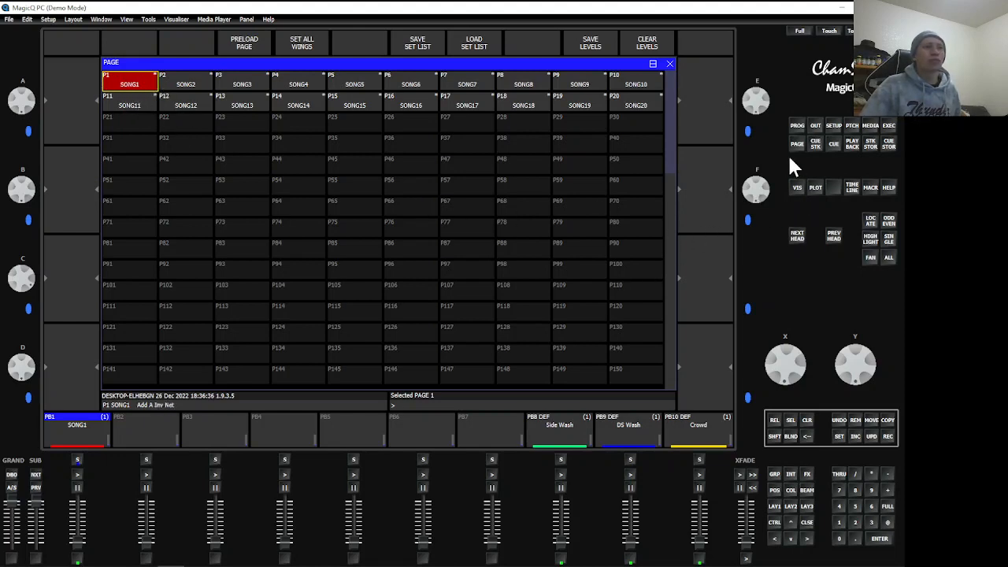
{"action": "left_click", "coordinate": [810, 520]}
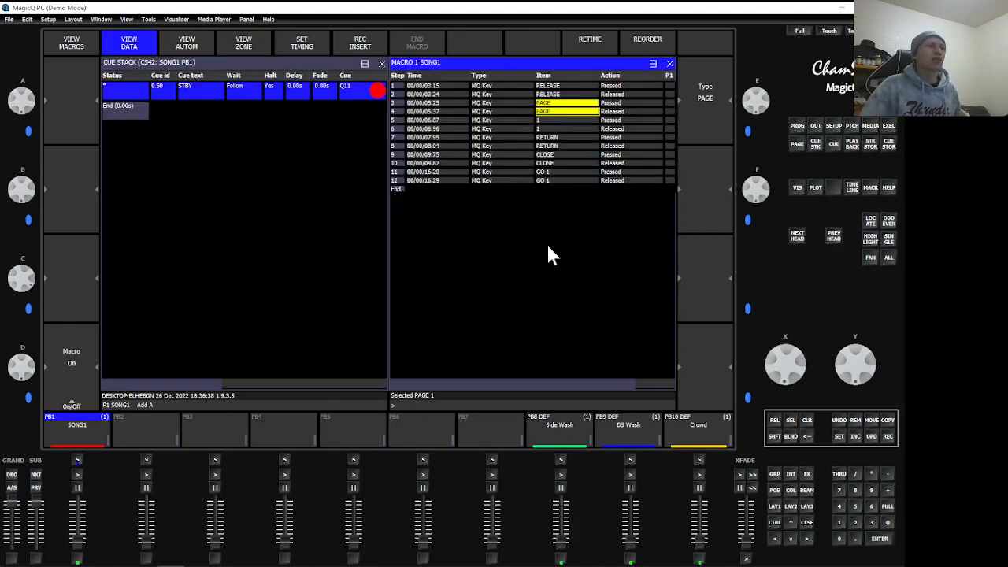
{"action": "left_click", "coordinate": [555, 163]}
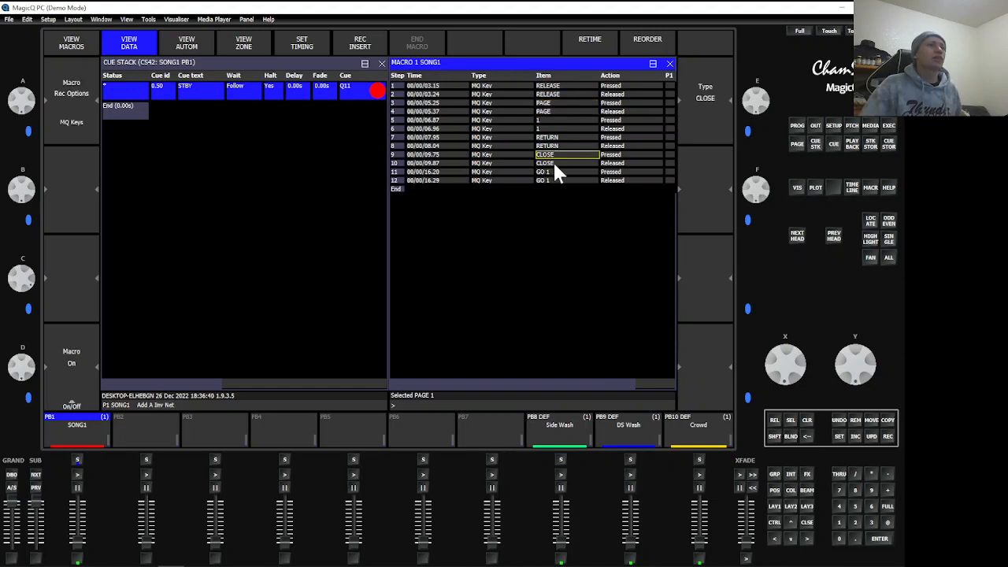
{"action": "left_click", "coordinate": [77, 475]}
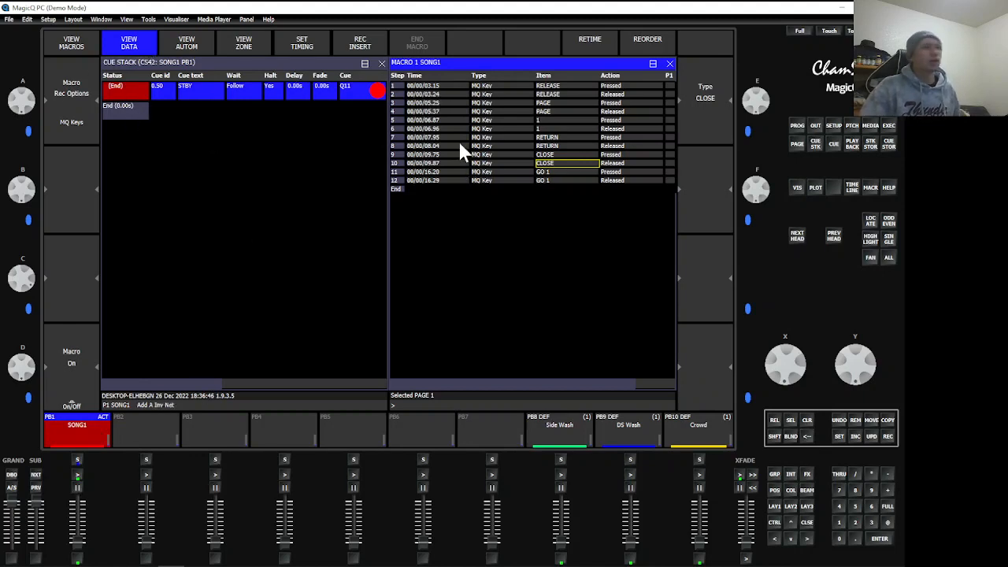
Return to the macro list and run the SONG12 and SONG8 macros.
{"action": "left_click", "coordinate": [62, 38]}
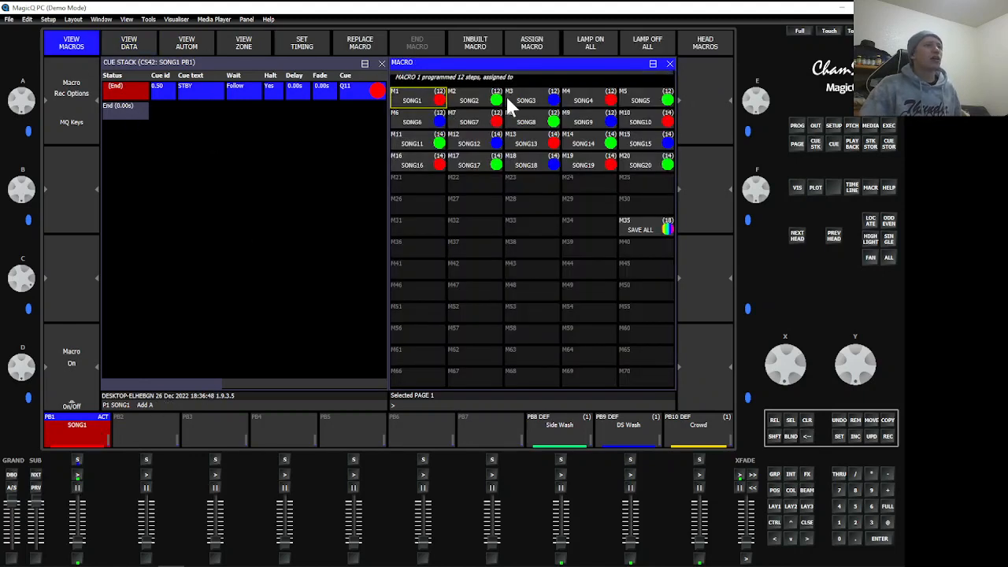
{"action": "left_click", "coordinate": [464, 142]}
{"action": "left_click", "coordinate": [549, 124]}
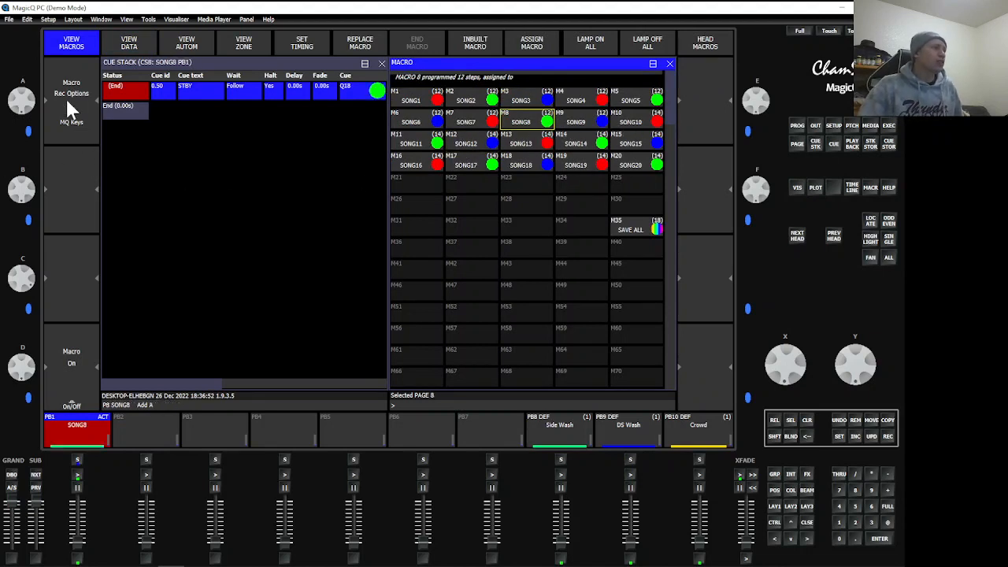
Set the macro record options to MQ Keys and choose the timing mode for the SONG8 macro.
{"action": "left_click", "coordinate": [83, 114]}
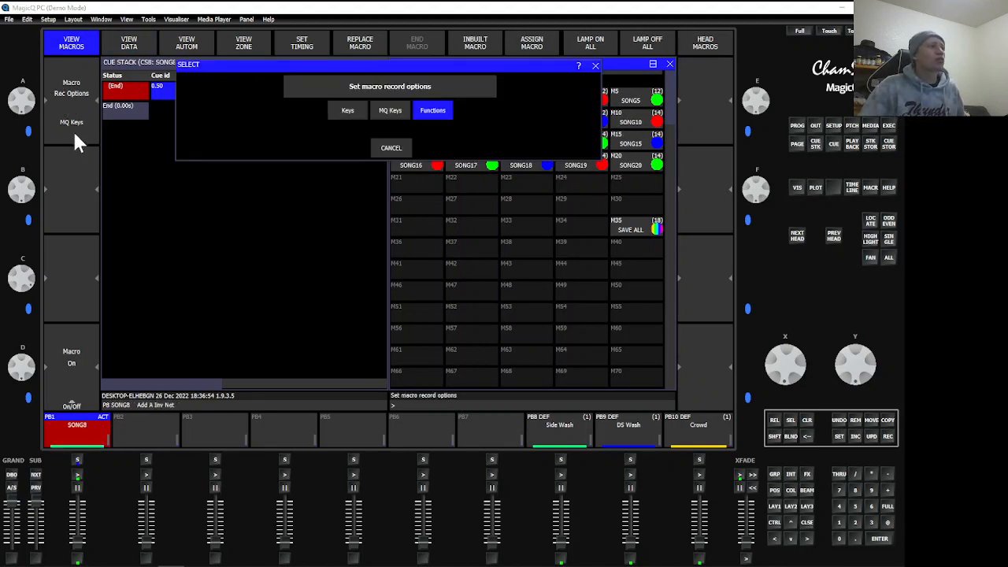
{"action": "left_click", "coordinate": [420, 112]}
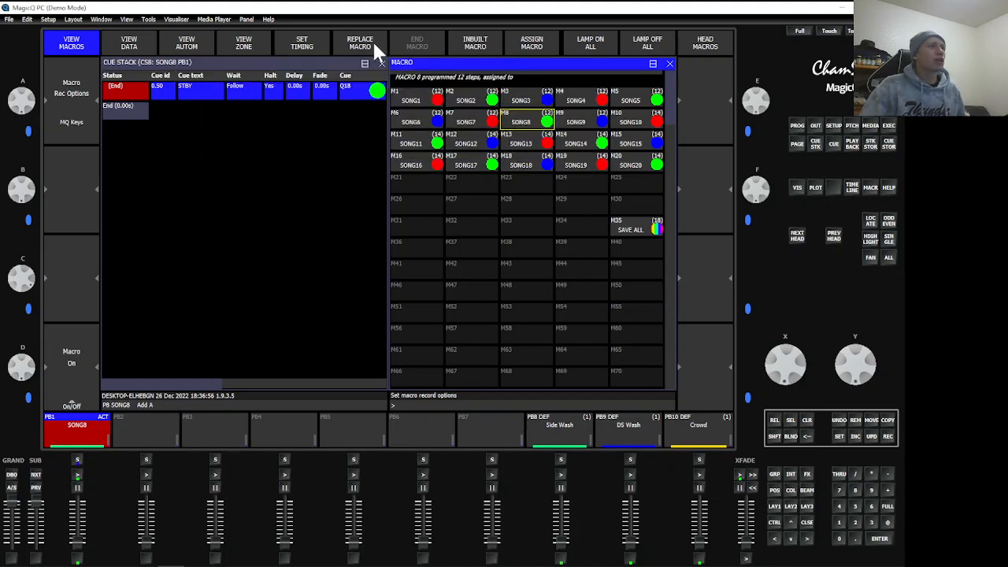
{"action": "left_click", "coordinate": [302, 44]}
{"action": "left_click", "coordinate": [306, 114]}
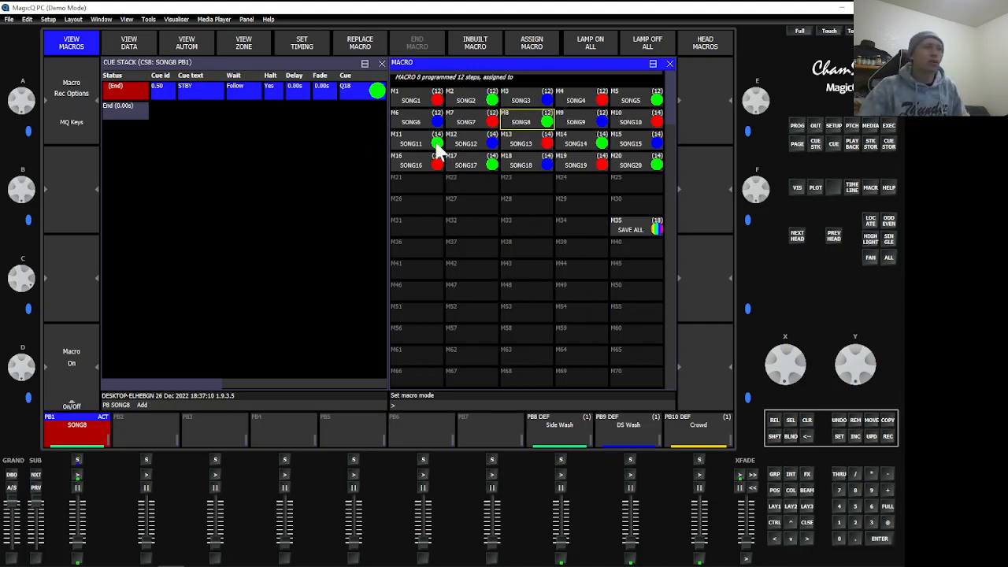
Examine the cue store's STBY cues and the blocks of empty cue slots reserved under each song marker.
{"action": "left_click", "coordinate": [806, 508]}
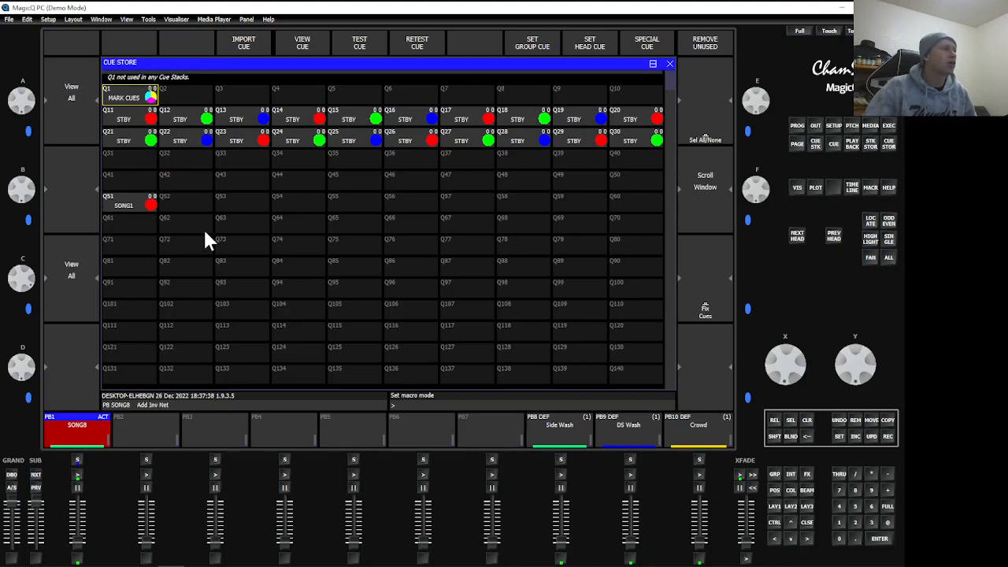
{"action": "left_click", "coordinate": [180, 206]}
{"action": "left_click_drag", "start_coordinate": [220, 202], "coordinate": [636, 353]}
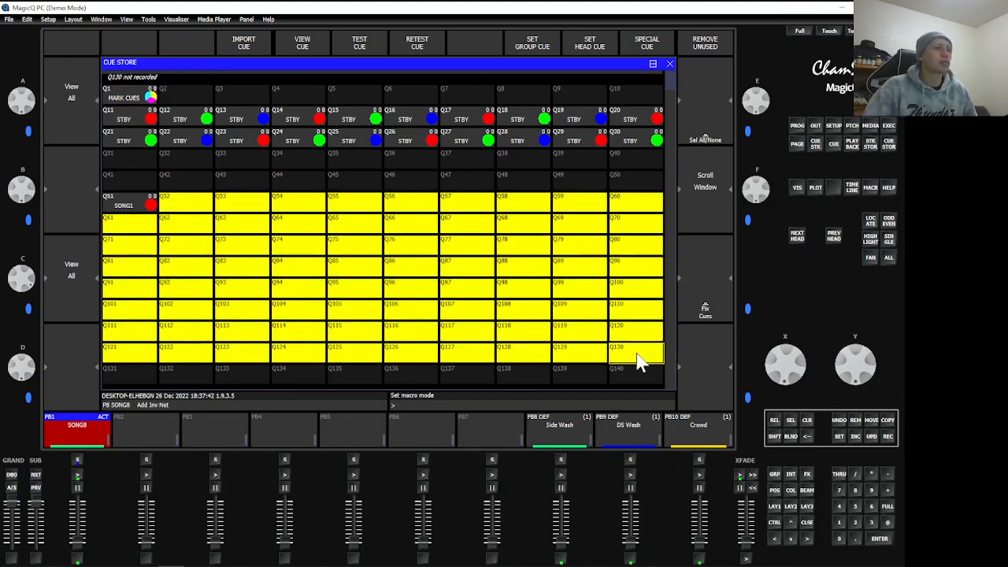
{"action": "scroll", "coordinate": [307, 256], "scroll_direction": "down", "scroll_amount": 4}
{"action": "scroll", "coordinate": [175, 207], "scroll_direction": "down", "scroll_amount": 20}
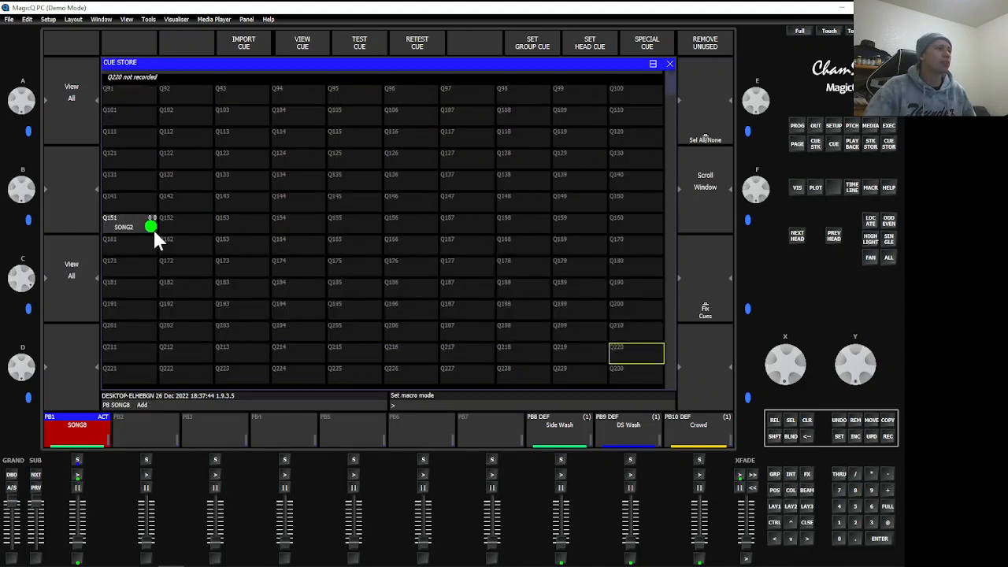
{"action": "scroll", "coordinate": [178, 241], "scroll_direction": "down", "scroll_amount": 20}
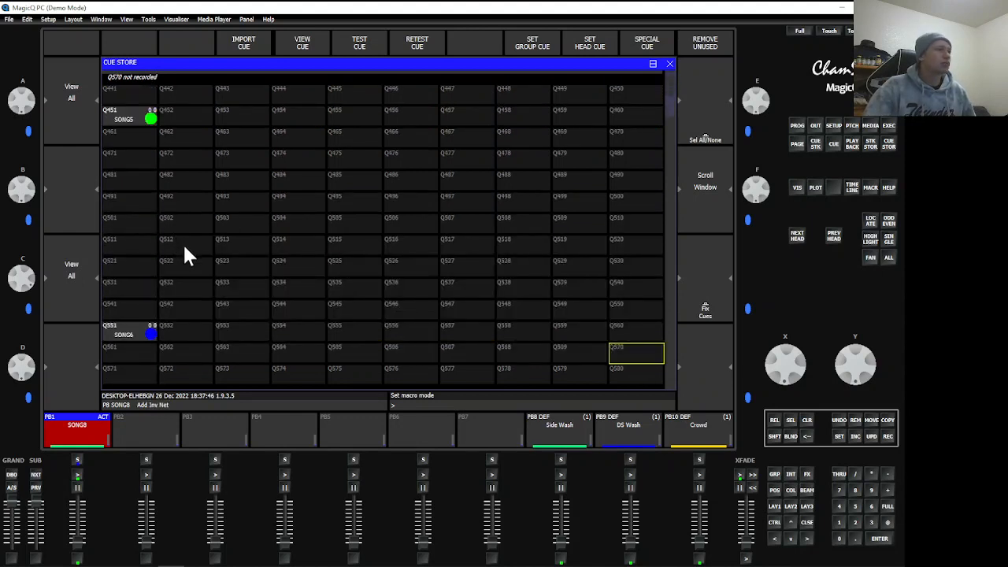
{"action": "scroll", "coordinate": [487, 335], "scroll_direction": "up", "scroll_amount": 20}
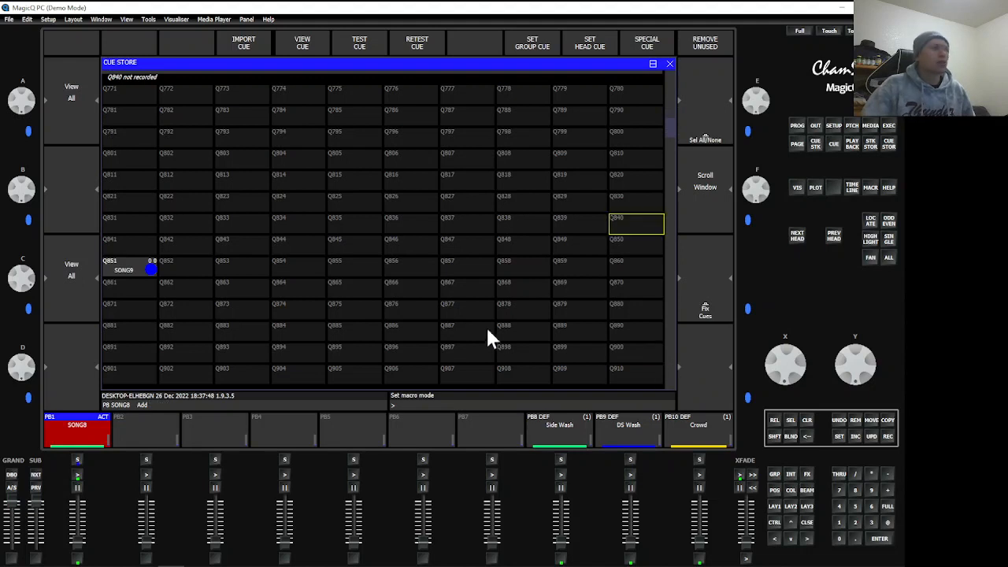
{"action": "scroll", "coordinate": [504, 341], "scroll_direction": "up", "scroll_amount": 6}
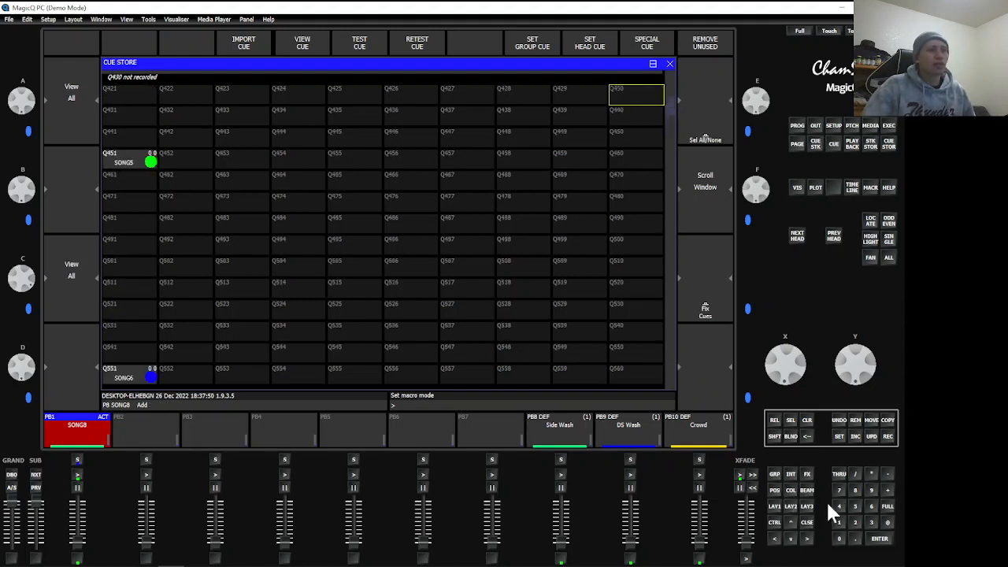
{"action": "key", "text": "Home"}
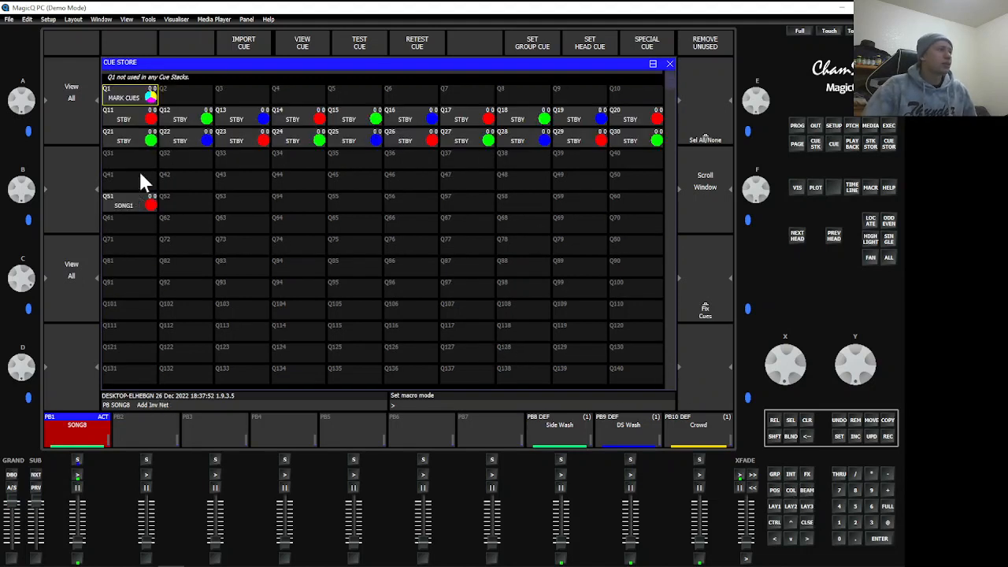
Open the FX palette layout and examine the slots reserved for each song.
{"action": "left_click", "coordinate": [775, 437]}
{"action": "left_click", "coordinate": [776, 508]}
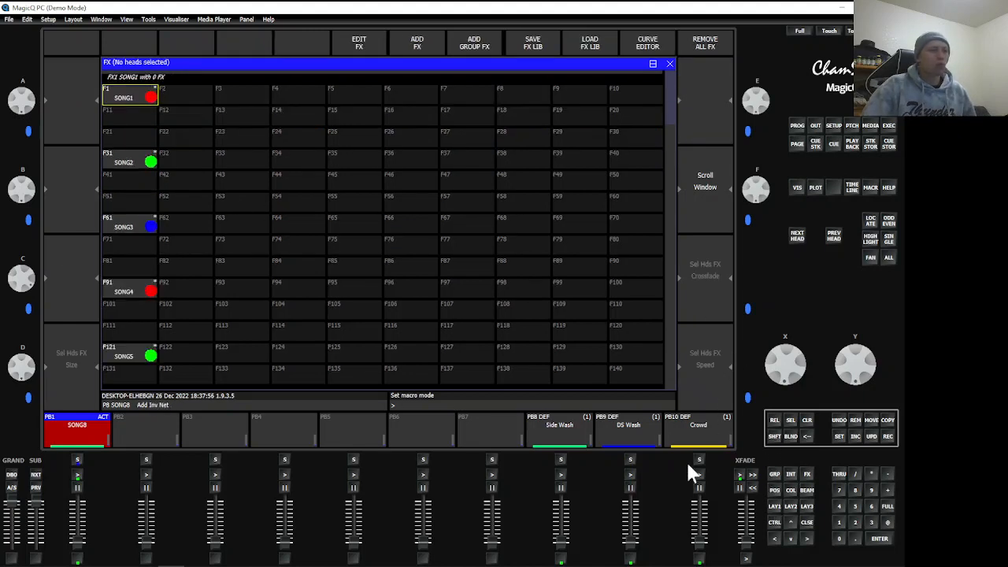
{"action": "scroll", "coordinate": [174, 121], "scroll_direction": "down", "scroll_amount": 5}
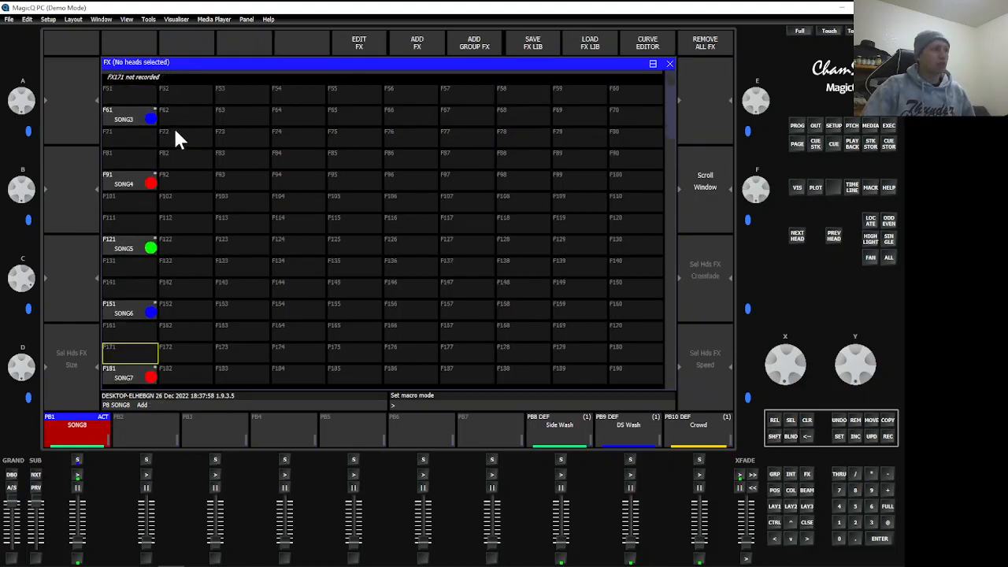
{"action": "scroll", "coordinate": [179, 153], "scroll_direction": "up", "scroll_amount": 5}
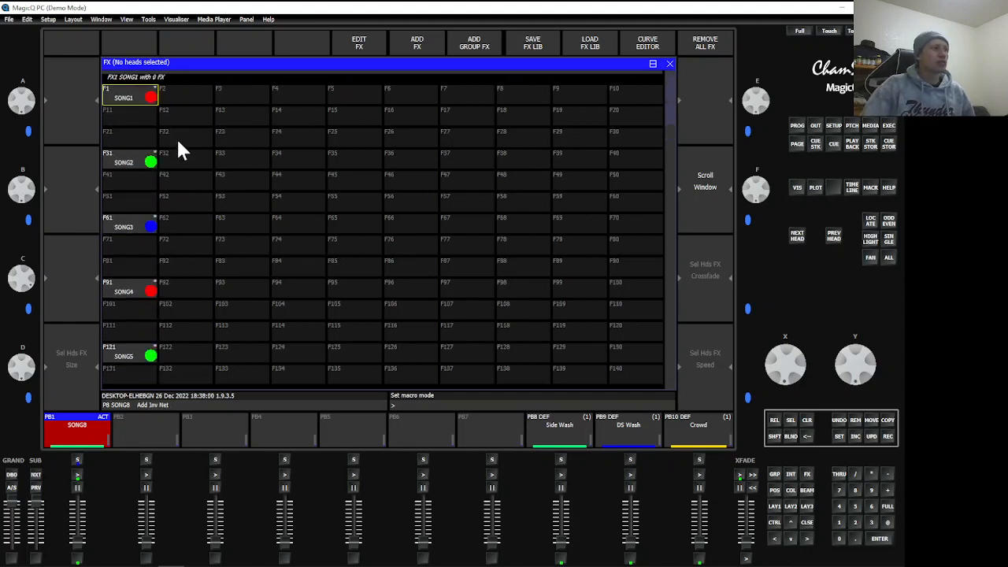
View the stage plot's head arrangement and open the timeline editor layout.
{"action": "left_click", "coordinate": [775, 436]}
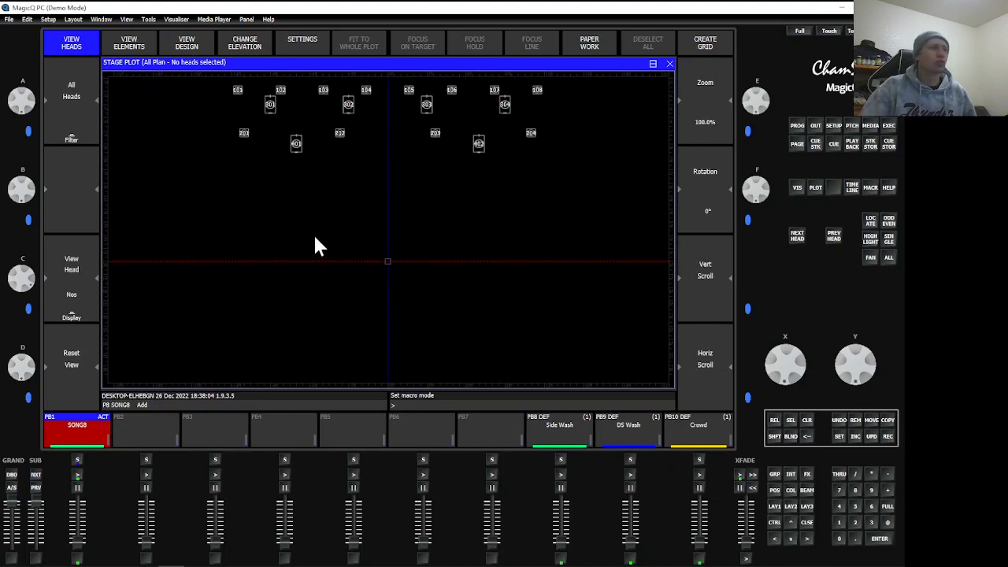
{"action": "left_click_drag", "start_coordinate": [200, 85], "coordinate": [182, 150]}
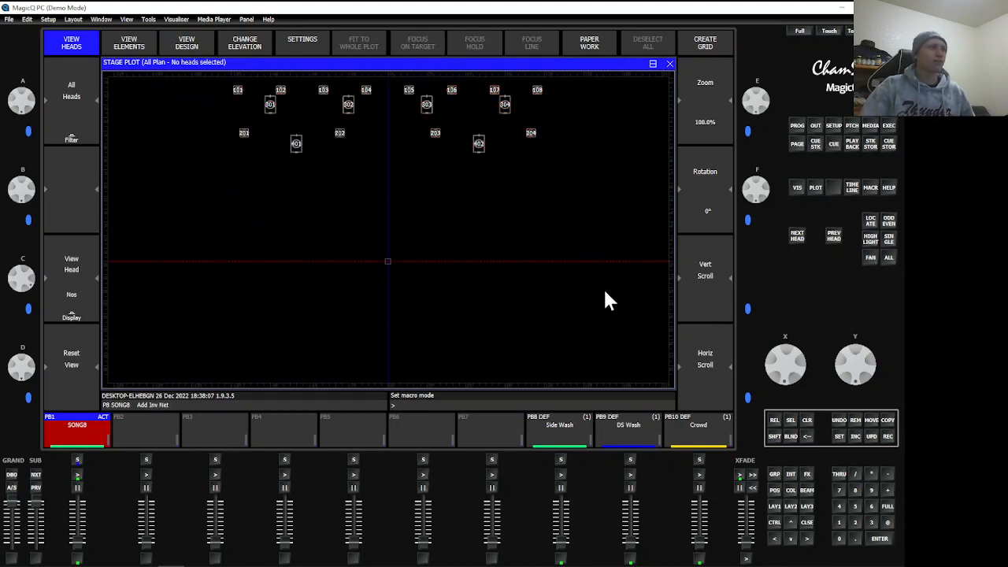
{"action": "left_click", "coordinate": [775, 438]}
{"action": "left_click", "coordinate": [811, 504]}
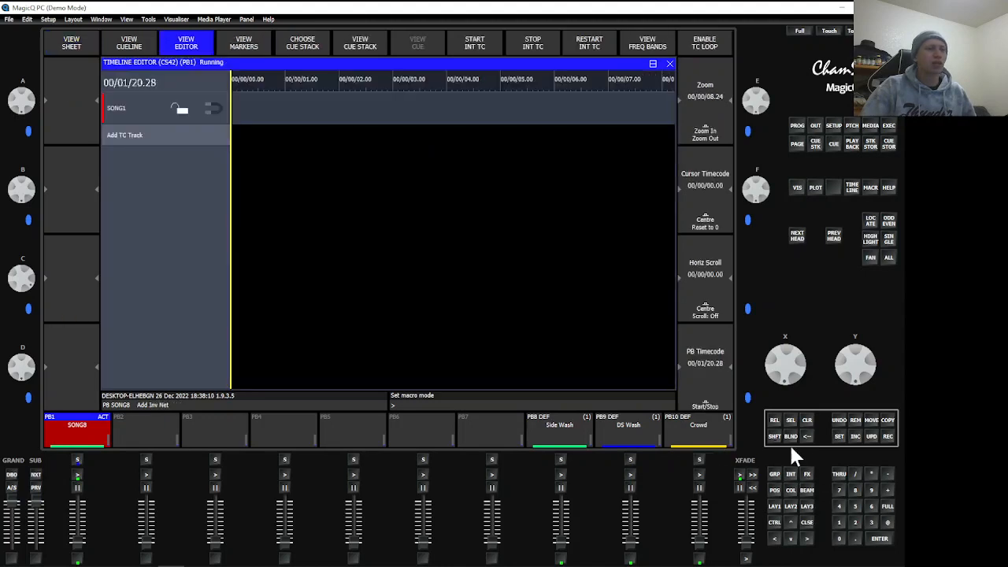
View the playbacks assigned to page 1 and inspect the Side Wash cue stack.
{"action": "left_click", "coordinate": [786, 505]}
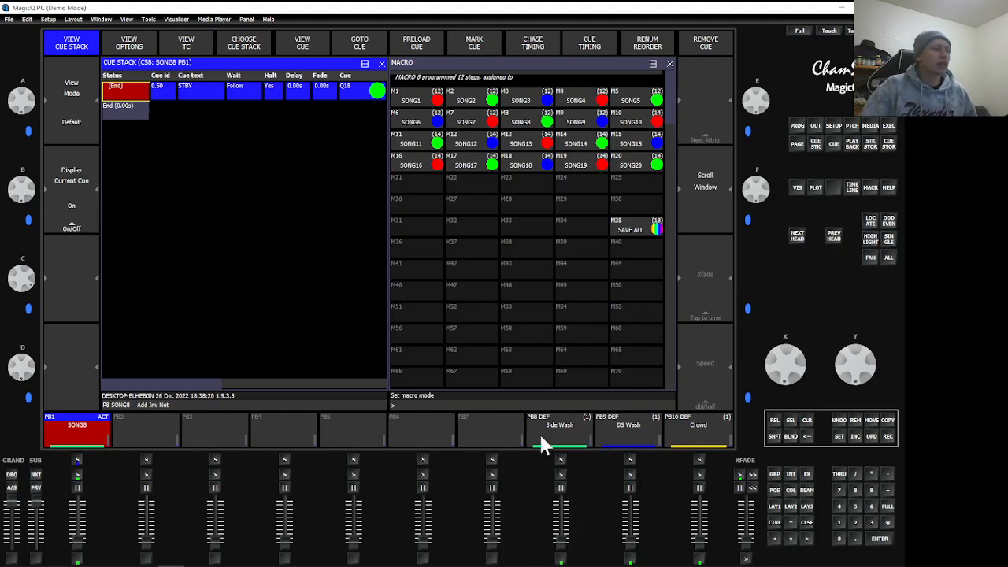
{"action": "left_click", "coordinate": [855, 145]}
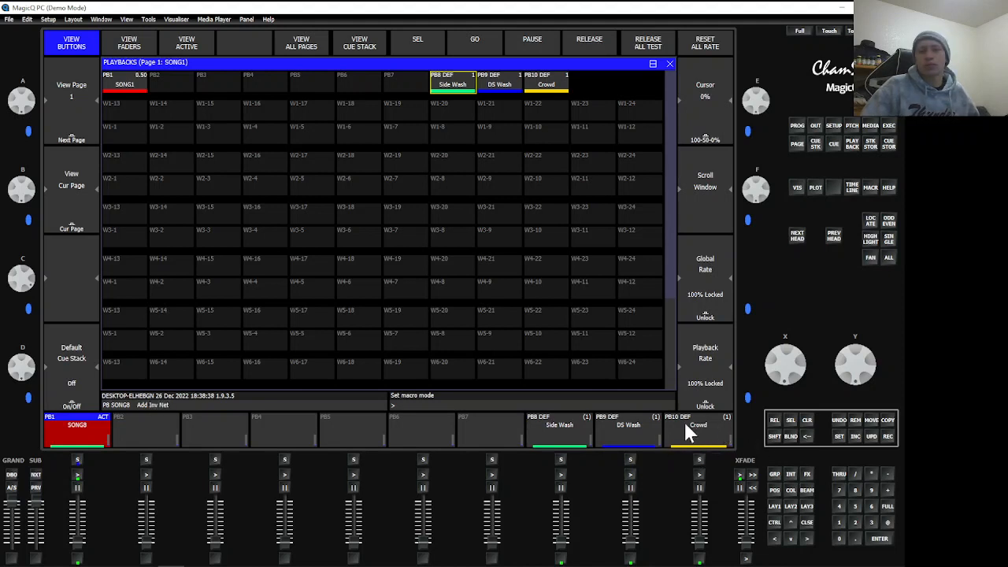
{"action": "left_click", "coordinate": [552, 428]}
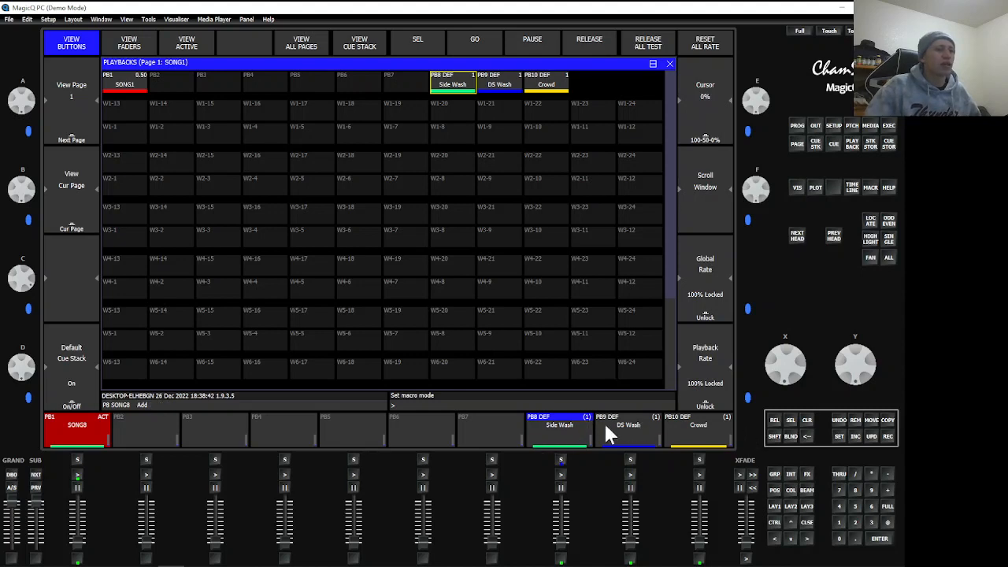
{"action": "double_click", "coordinate": [578, 430]}
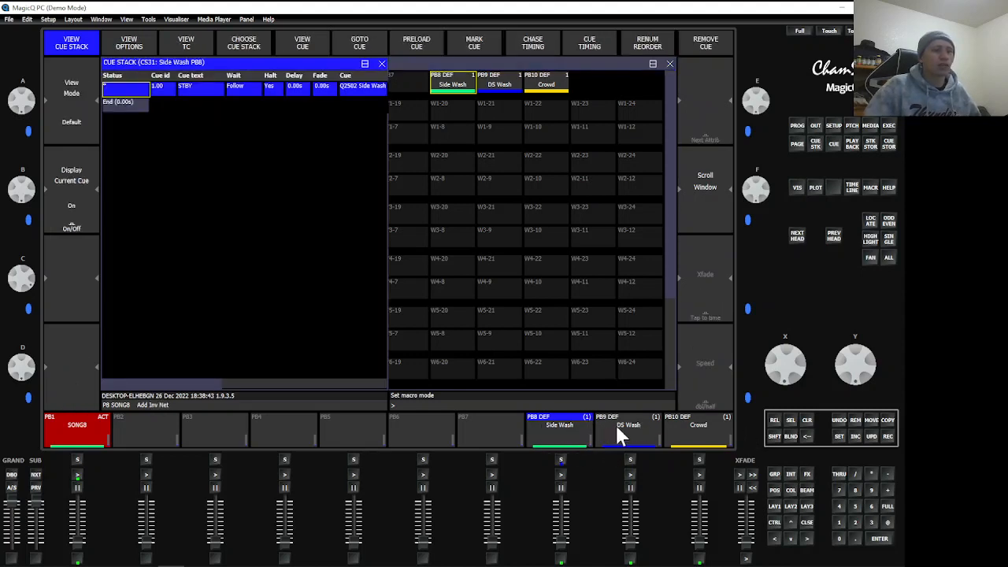
{"action": "double_click", "coordinate": [568, 428]}
{"action": "double_click", "coordinate": [564, 427]}
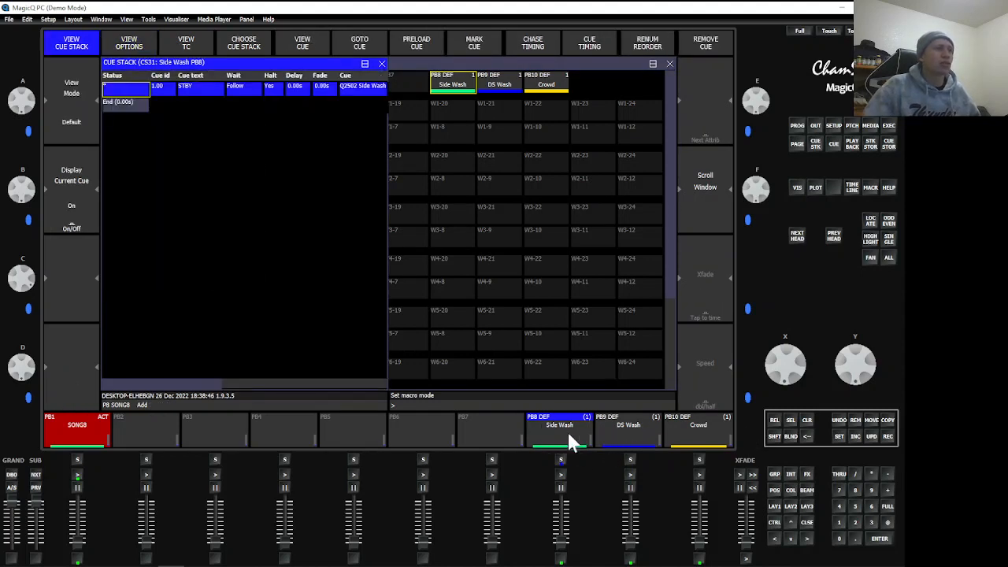
{"action": "left_click", "coordinate": [603, 62]}
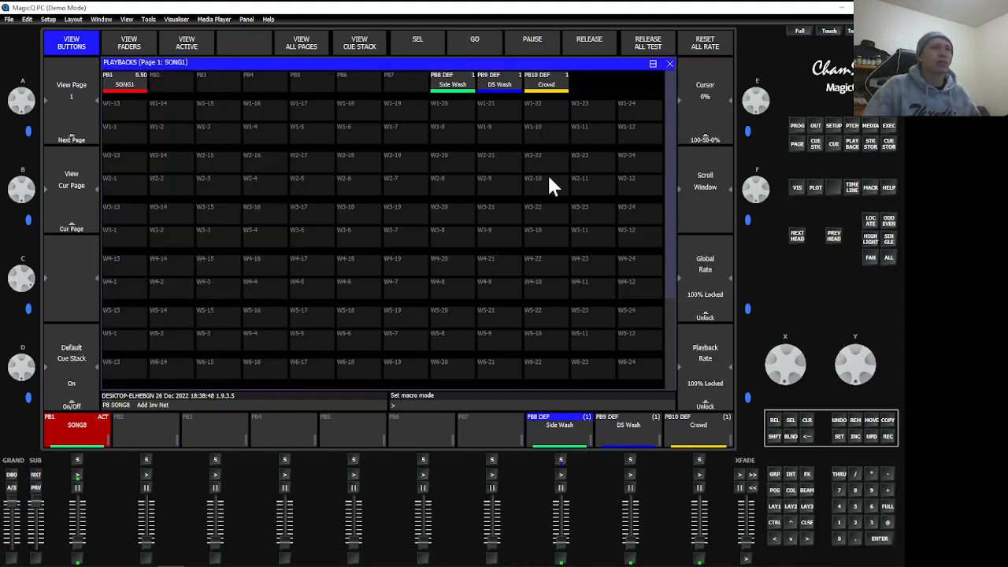
Toggle Side Wash's default cue stack setting off and back on, switching to page 1 with the SONG1 macro.
{"action": "left_click", "coordinate": [74, 380]}
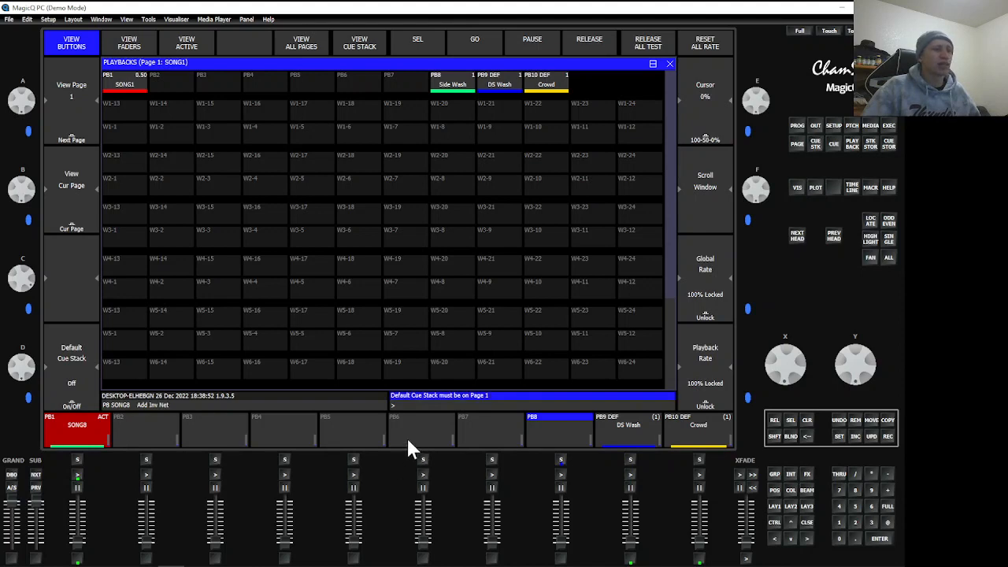
{"action": "left_click", "coordinate": [774, 506]}
{"action": "left_click", "coordinate": [790, 507]}
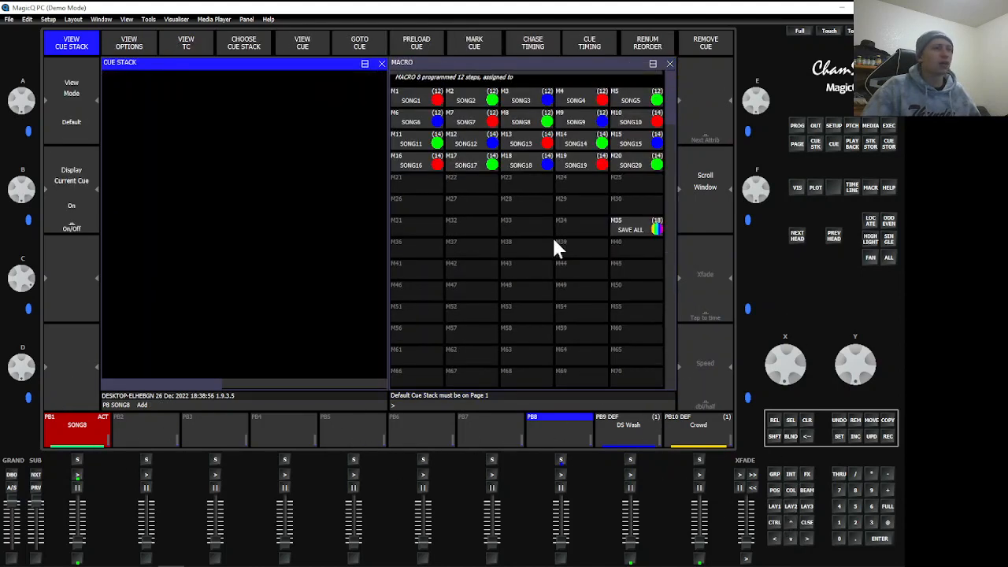
{"action": "left_click", "coordinate": [439, 106]}
{"action": "left_click", "coordinate": [580, 439]}
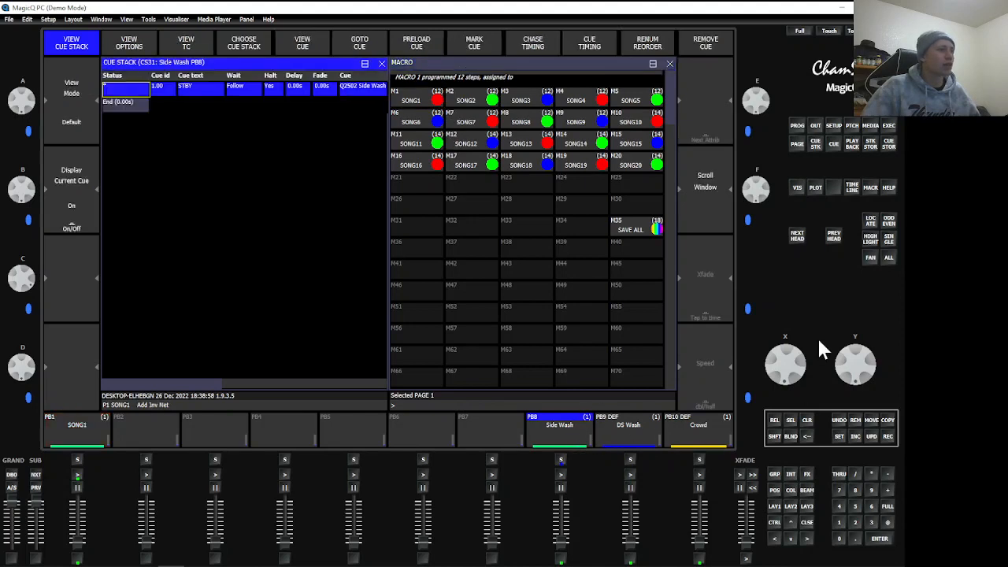
Check the playbacks window, return to the cue stack and macro layout, and run the SONG1 macro.
{"action": "left_click", "coordinate": [848, 148]}
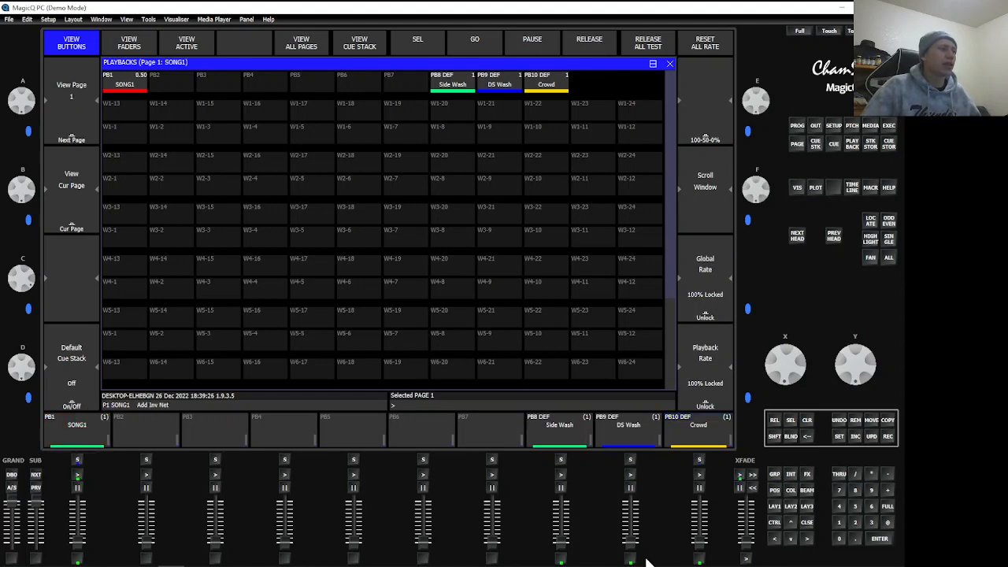
{"action": "left_click", "coordinate": [790, 506]}
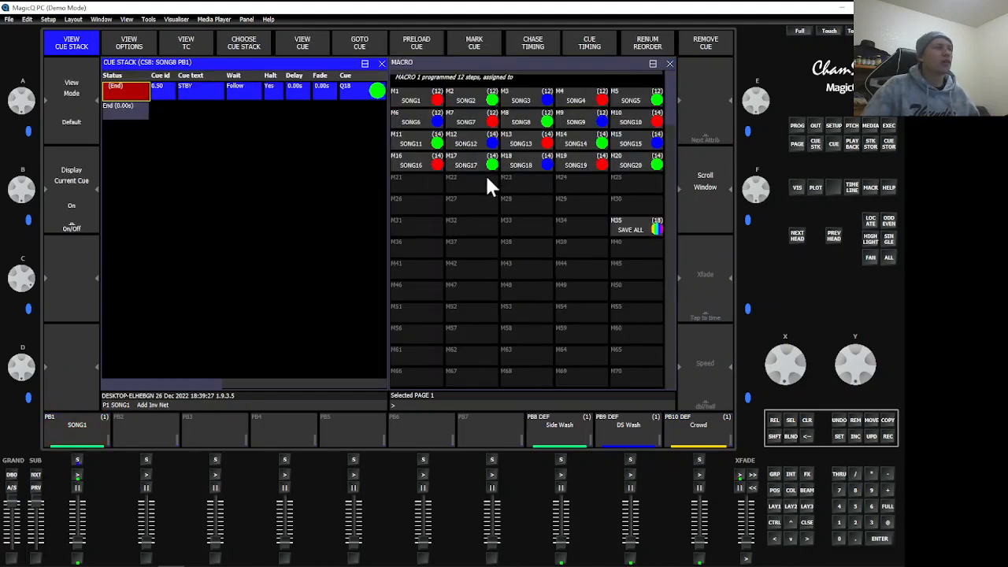
{"action": "left_click", "coordinate": [439, 115]}
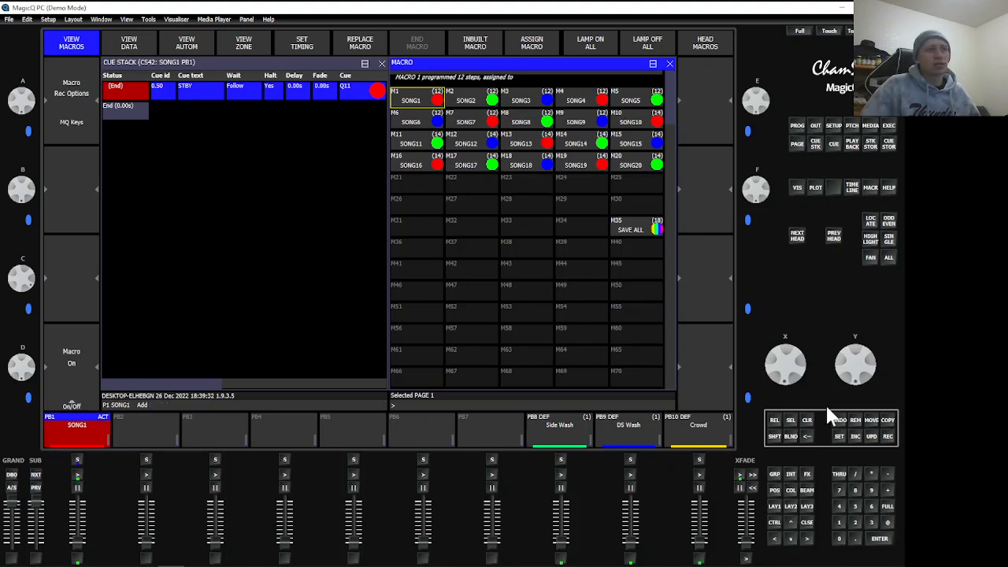
Run the SAVE ALL macro and view its recorded steps, highlighting the two SETUP entries.
{"action": "left_click", "coordinate": [642, 232]}
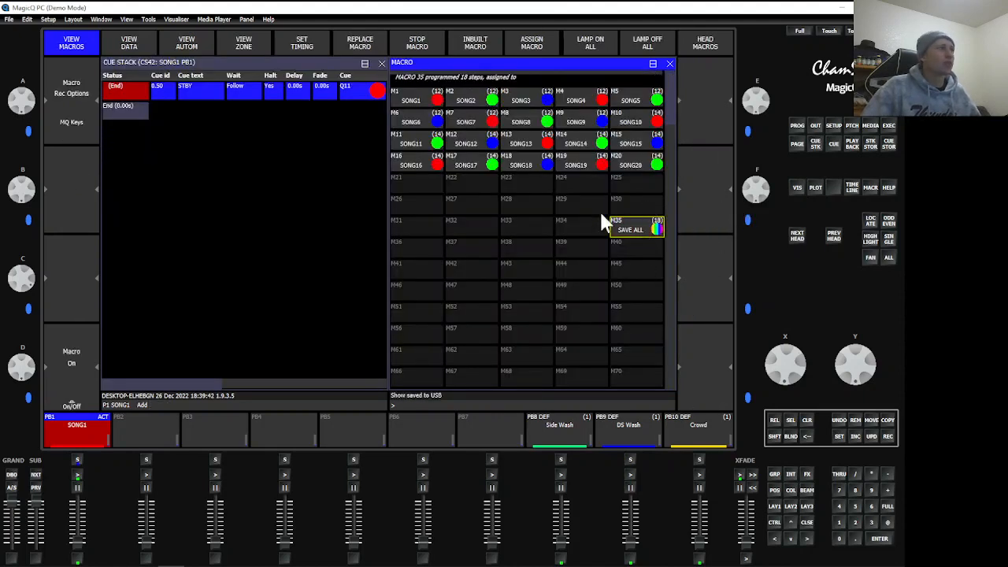
{"action": "left_click", "coordinate": [140, 46]}
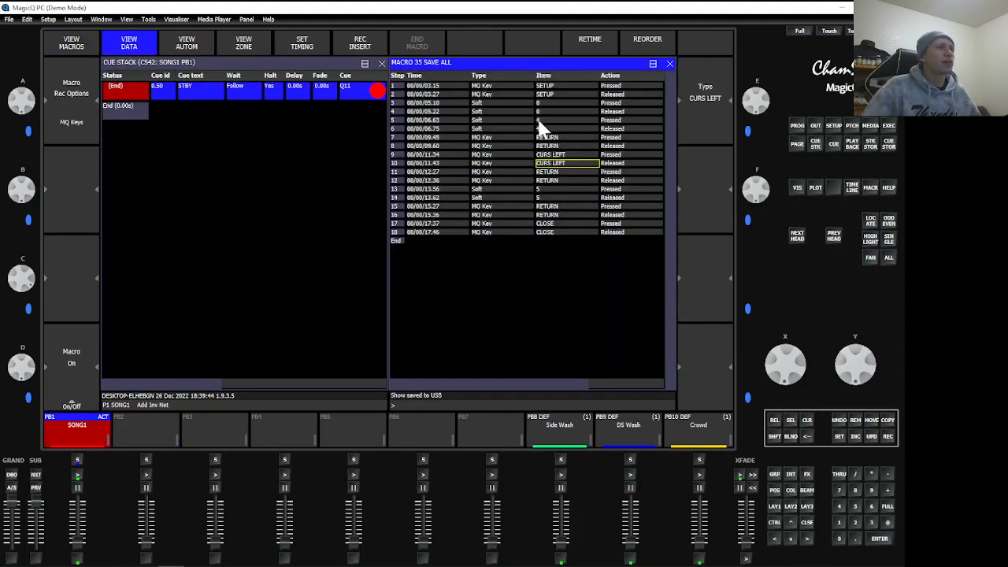
{"action": "left_click_drag", "start_coordinate": [544, 85], "coordinate": [544, 93]}
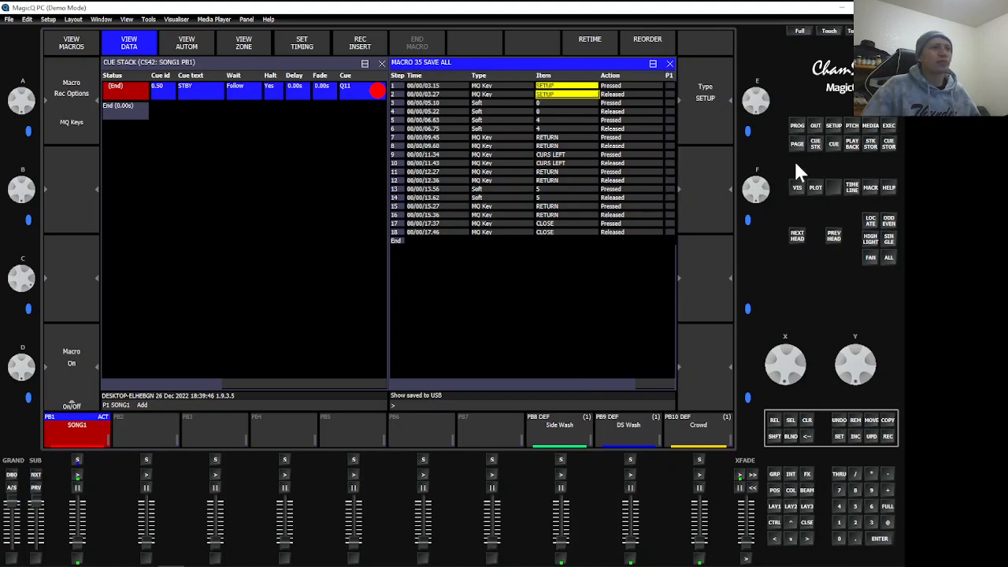
Save the show from the setup window under its existing name, overwriting the current show file.
{"action": "left_click", "coordinate": [836, 131]}
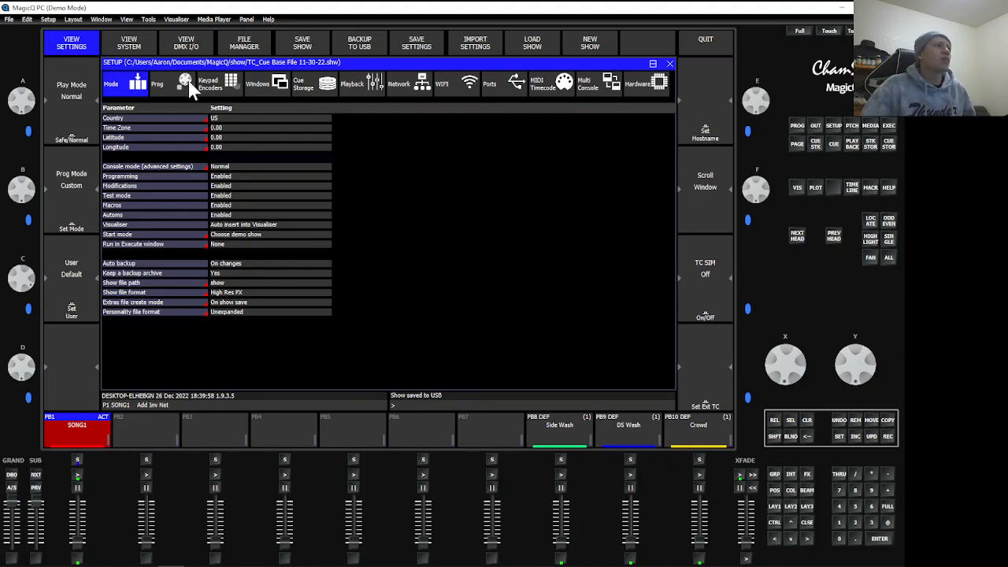
{"action": "left_click", "coordinate": [288, 51]}
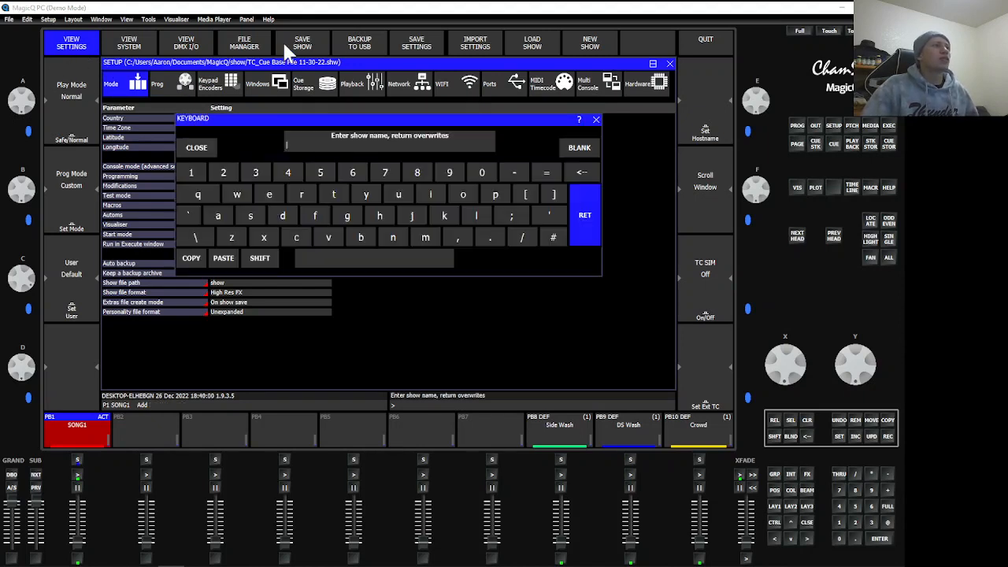
{"action": "left_click", "coordinate": [879, 540]}
{"action": "left_click", "coordinate": [776, 540]}
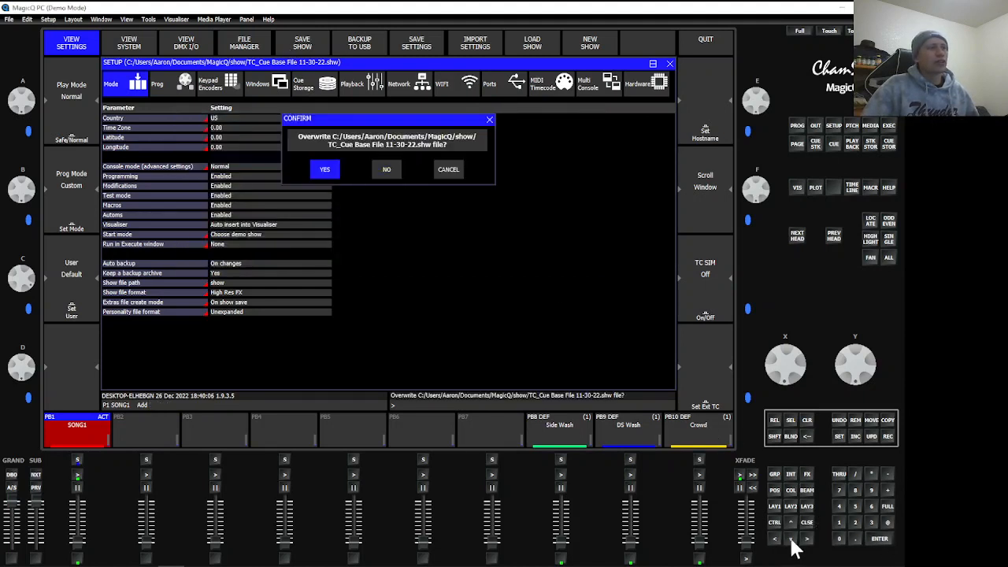
{"action": "left_click", "coordinate": [881, 542]}
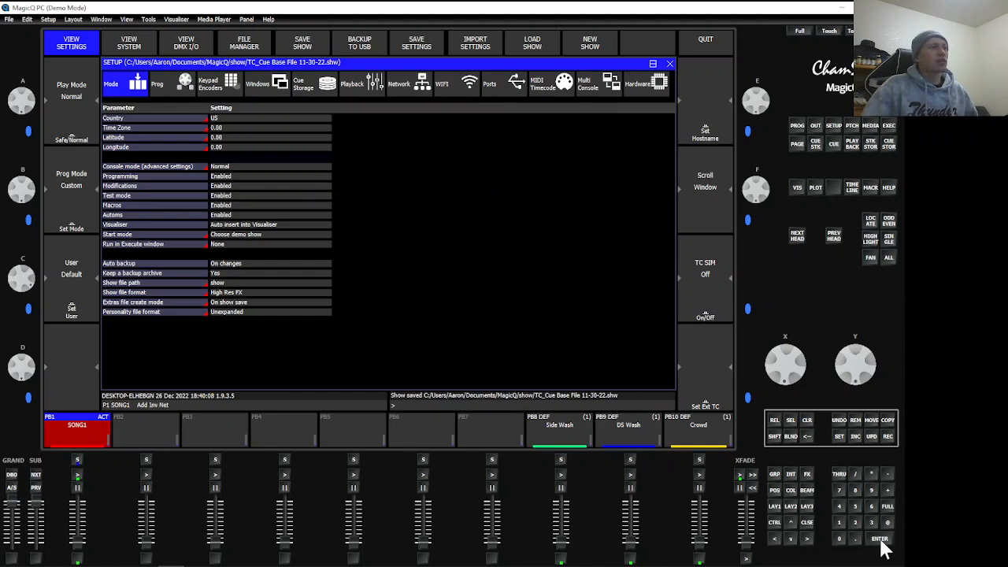
Back up the show to USB under the last used name and close the setup window.
{"action": "left_click", "coordinate": [371, 33]}
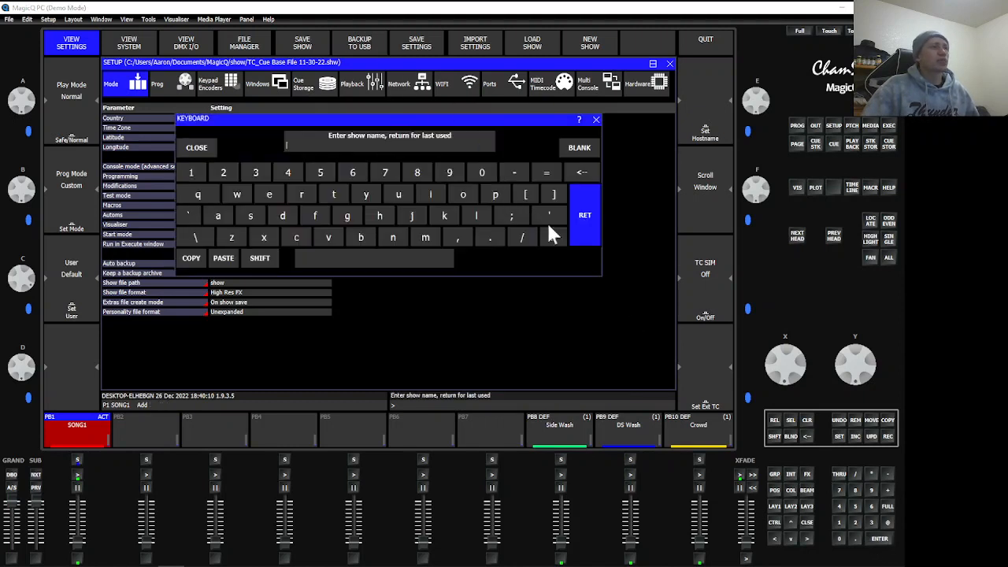
{"action": "left_click", "coordinate": [881, 542]}
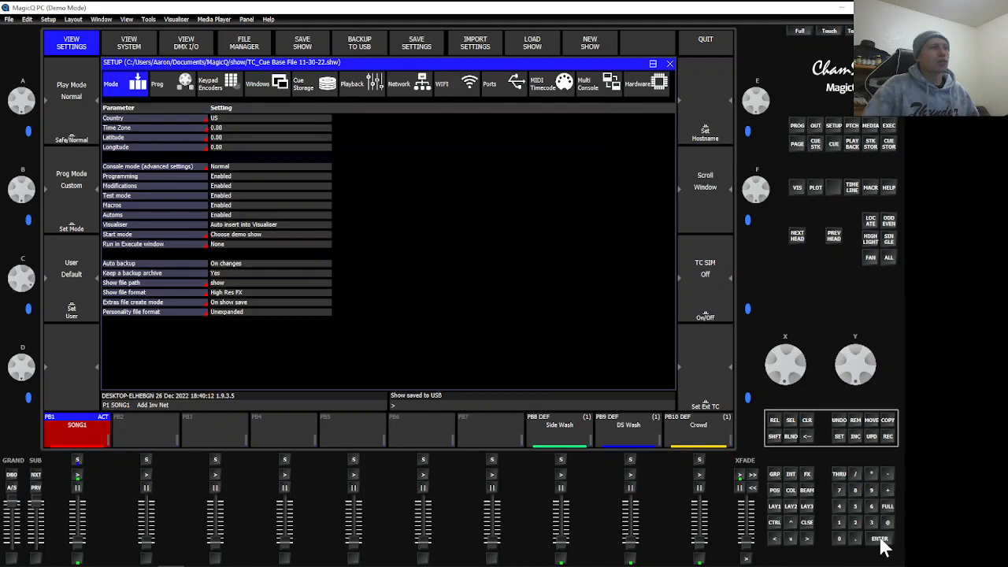
{"action": "left_click", "coordinate": [808, 523]}
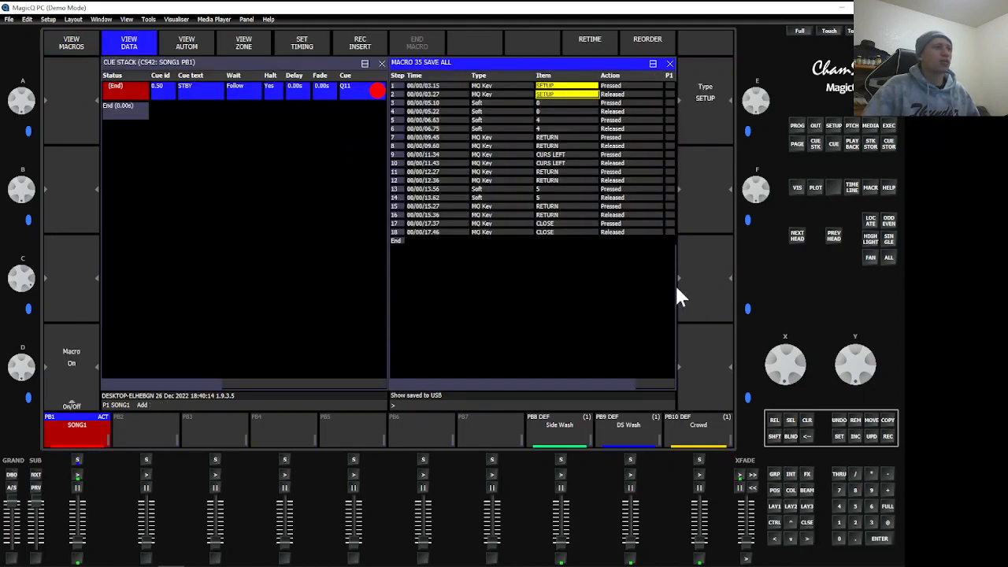
Run the SAVE ALL macro, change its timing to Immediate, and run it again.
{"action": "left_click", "coordinate": [95, 40]}
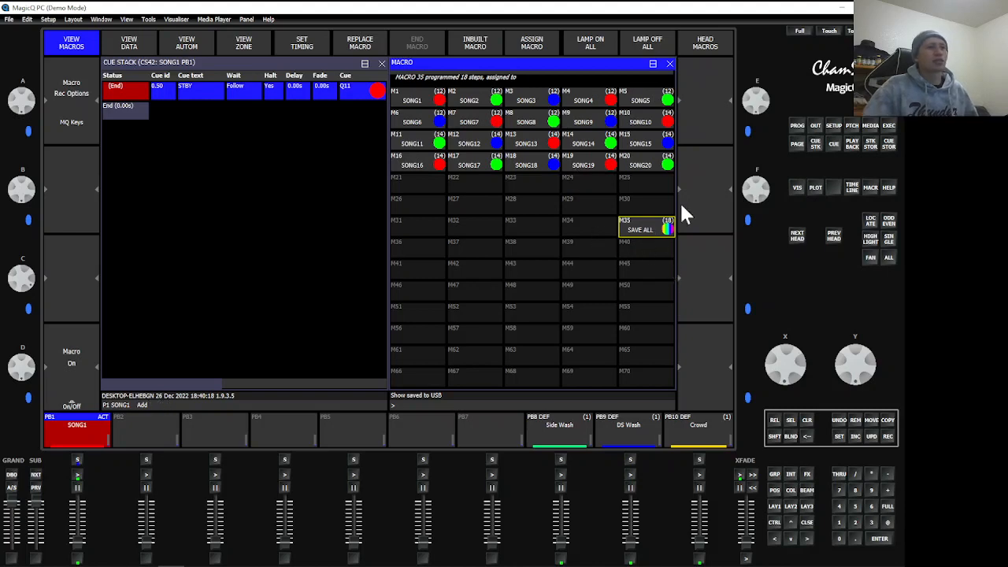
{"action": "left_click", "coordinate": [643, 225]}
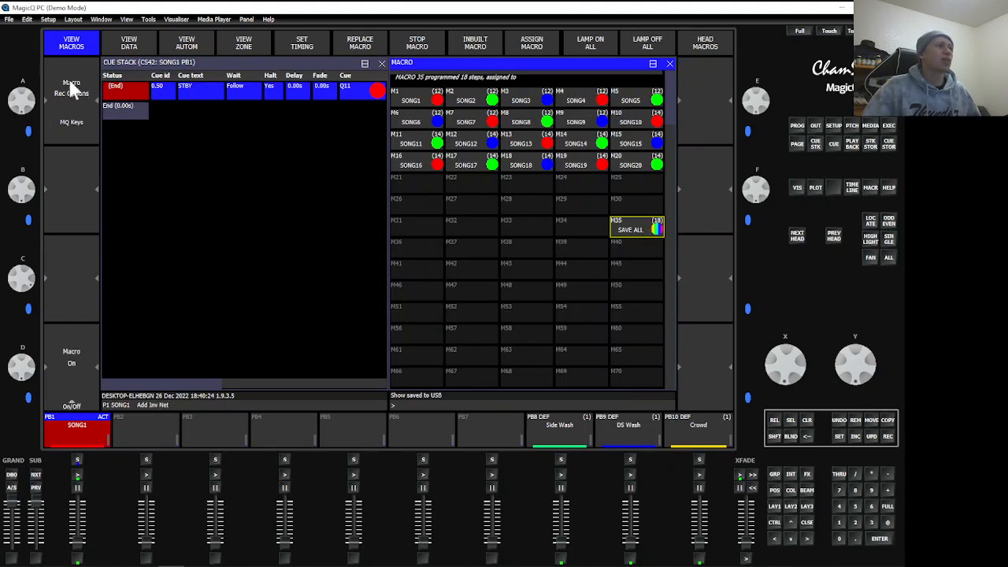
{"action": "left_click", "coordinate": [300, 44]}
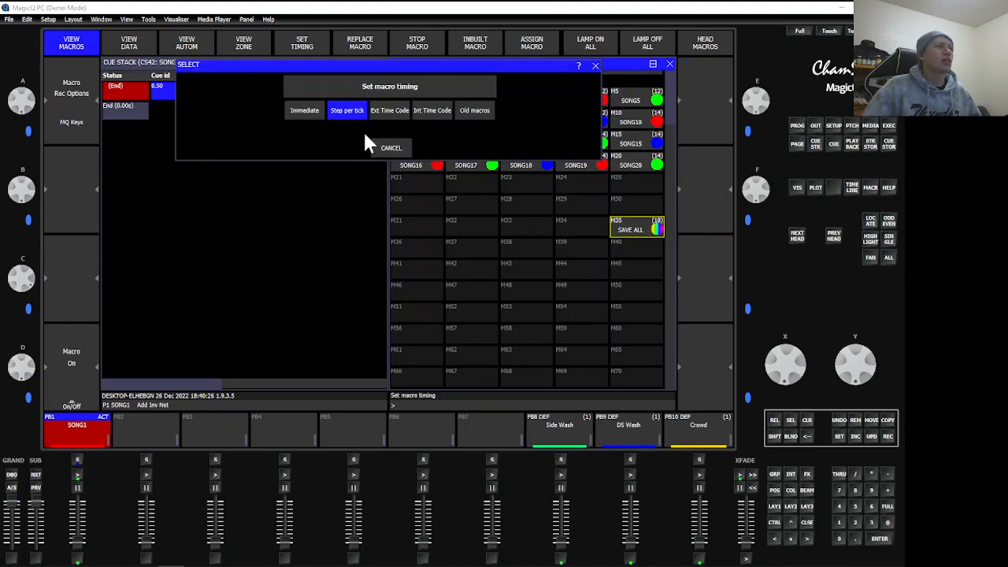
{"action": "left_click", "coordinate": [304, 111]}
{"action": "left_click", "coordinate": [634, 238]}
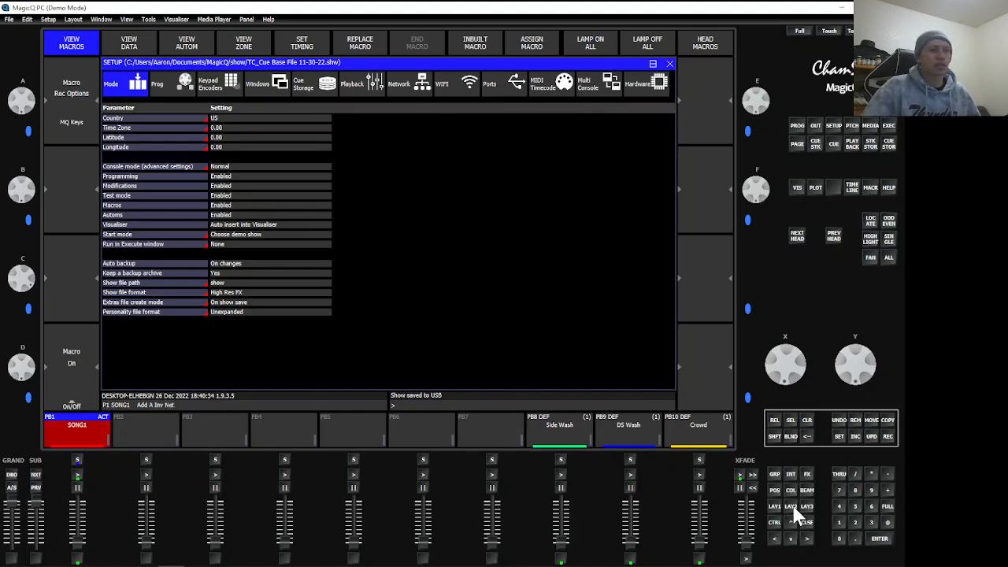
Return to the macro layout, select the SAVE ALL macro and choose its timing mode again.
{"action": "left_click_drag", "start_coordinate": [639, 232], "coordinate": [615, 232]}
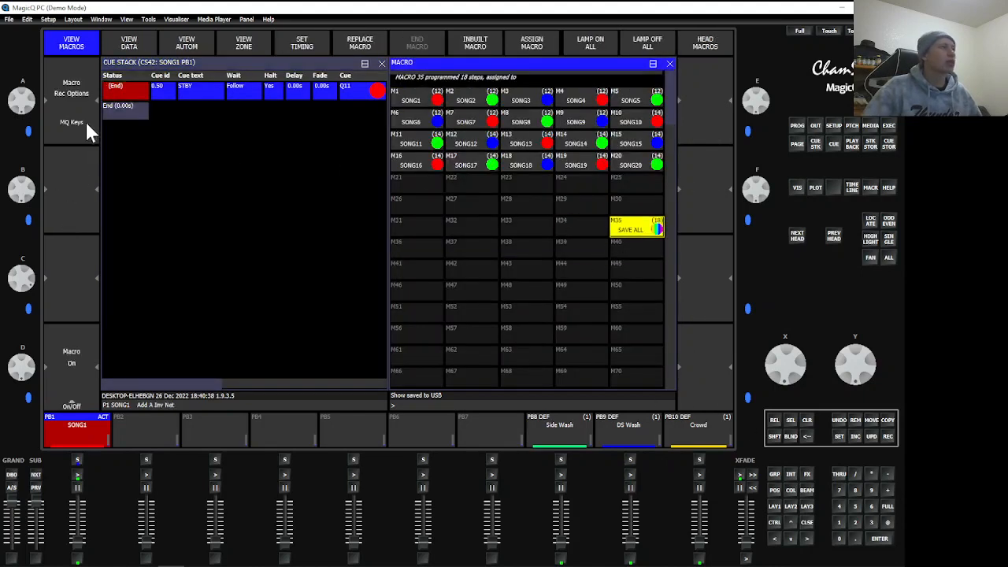
{"action": "left_click", "coordinate": [300, 44]}
{"action": "left_click", "coordinate": [304, 110]}
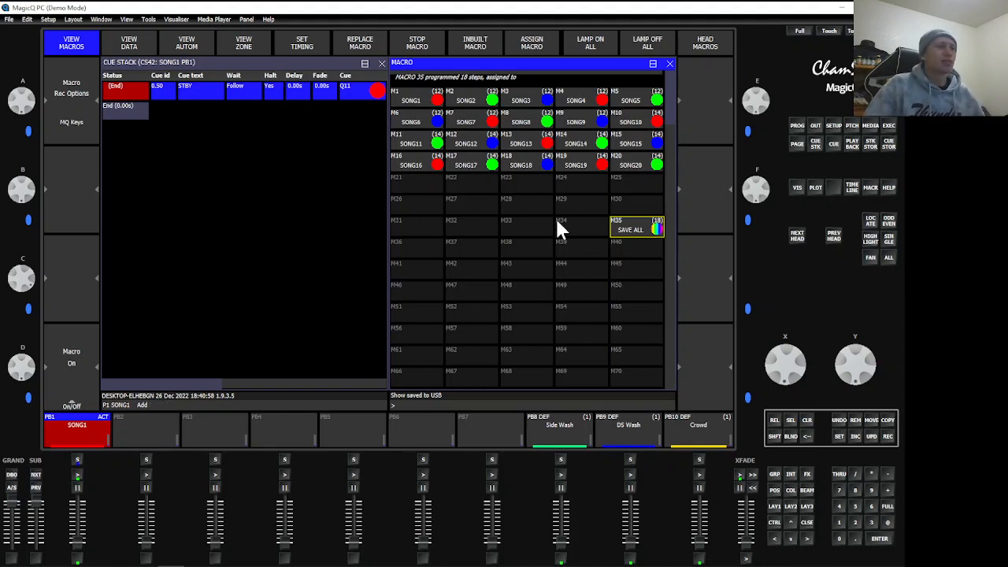
{"action": "left_click", "coordinate": [439, 206]}
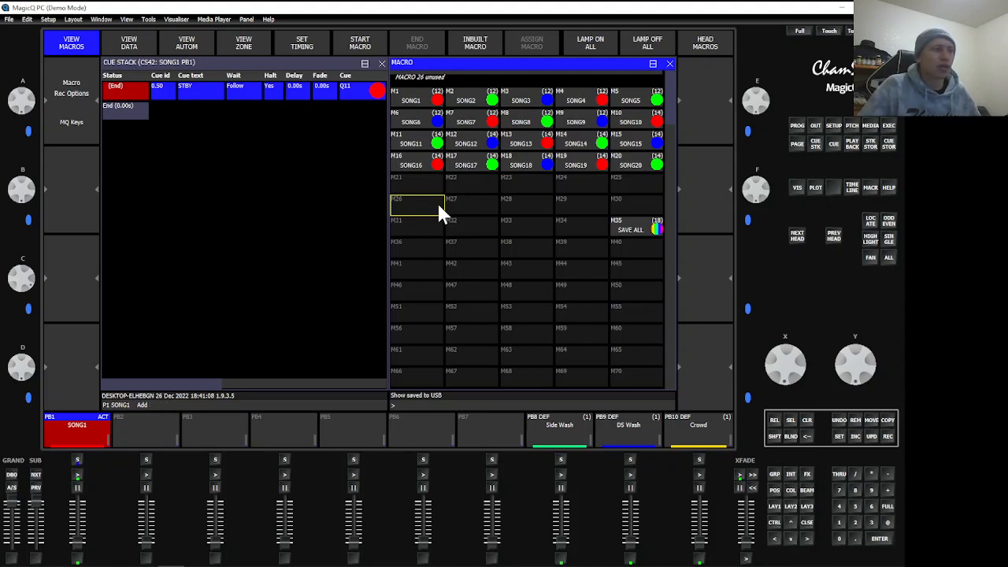
{"action": "left_click", "coordinate": [440, 183]}
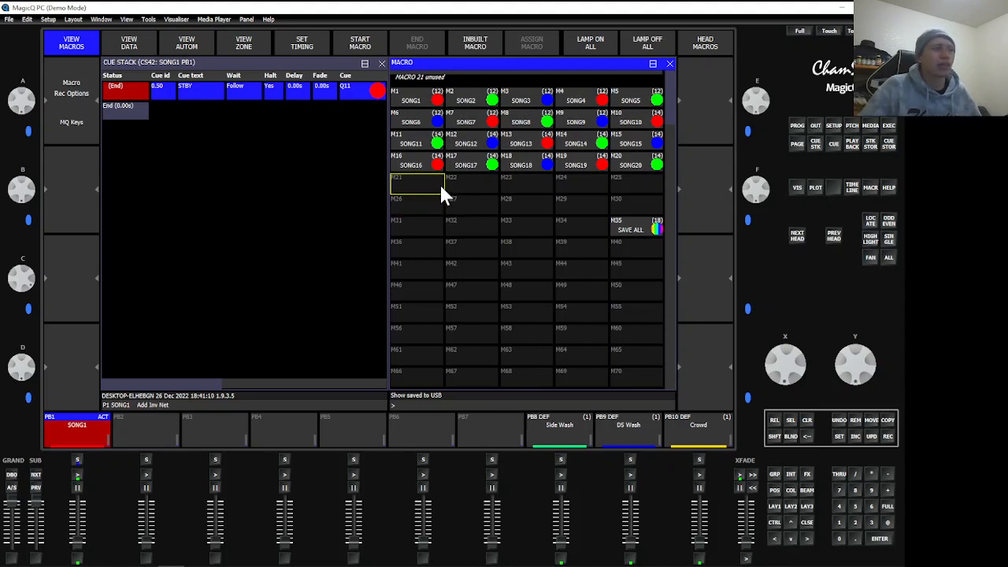